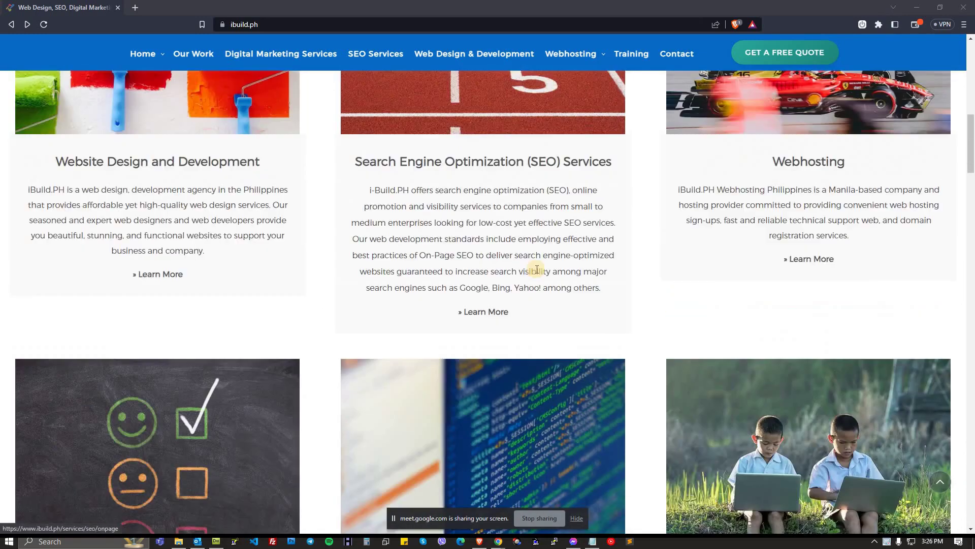
{"action": "scroll", "coordinate": [536, 265], "scroll_direction": "up", "scroll_amount": 5}
Open the Metropolis, ITELLEQQ and Semen Cardona portfolio card images in new tabs
{"action": "scroll", "coordinate": [533, 230], "scroll_direction": "down", "scroll_amount": 8}
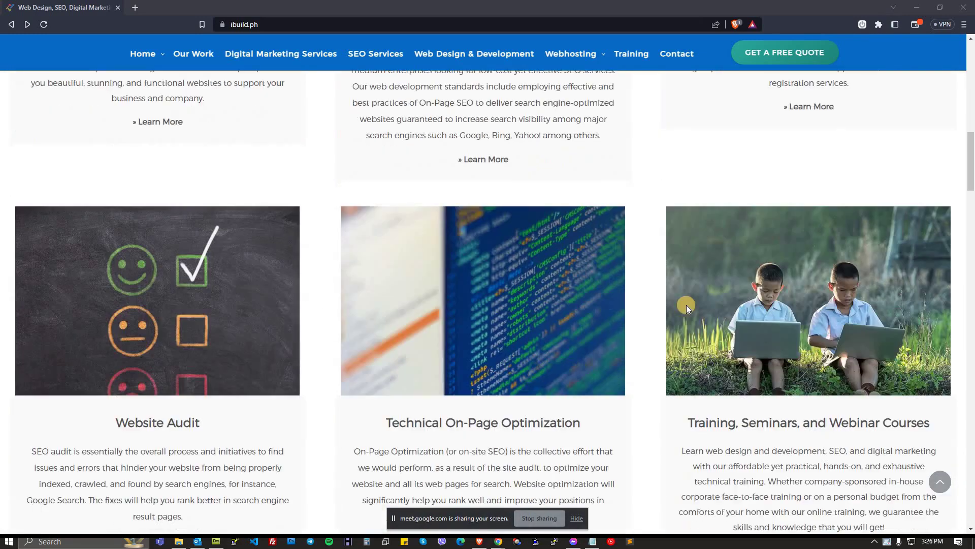
{"action": "scroll", "coordinate": [676, 309], "scroll_direction": "down", "scroll_amount": 9}
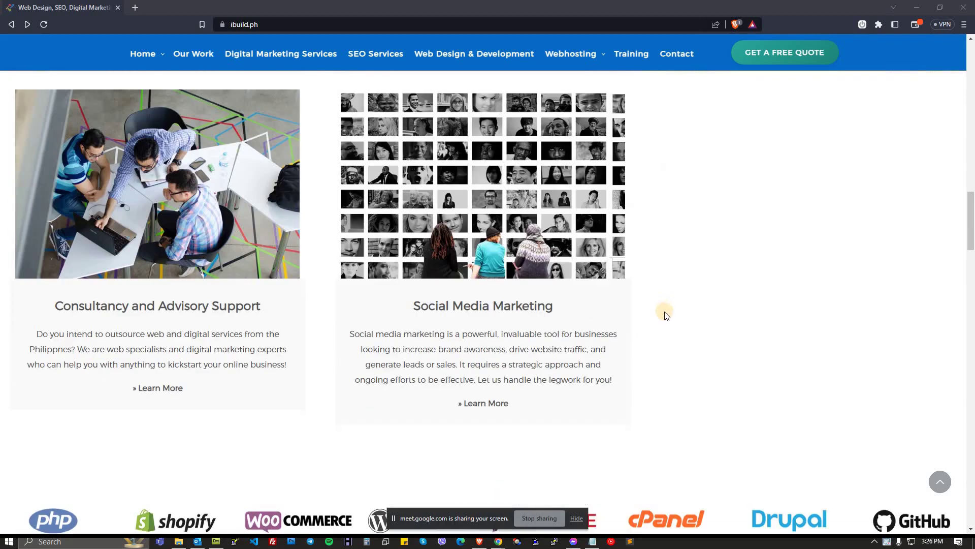
{"action": "scroll", "coordinate": [667, 315], "scroll_direction": "down", "scroll_amount": 3}
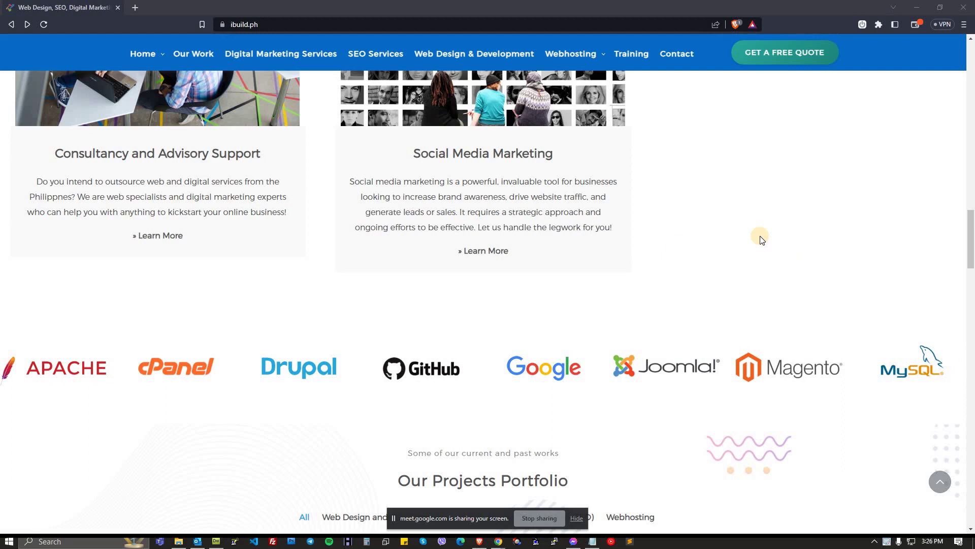
{"action": "scroll", "coordinate": [797, 238], "scroll_direction": "up", "scroll_amount": 2}
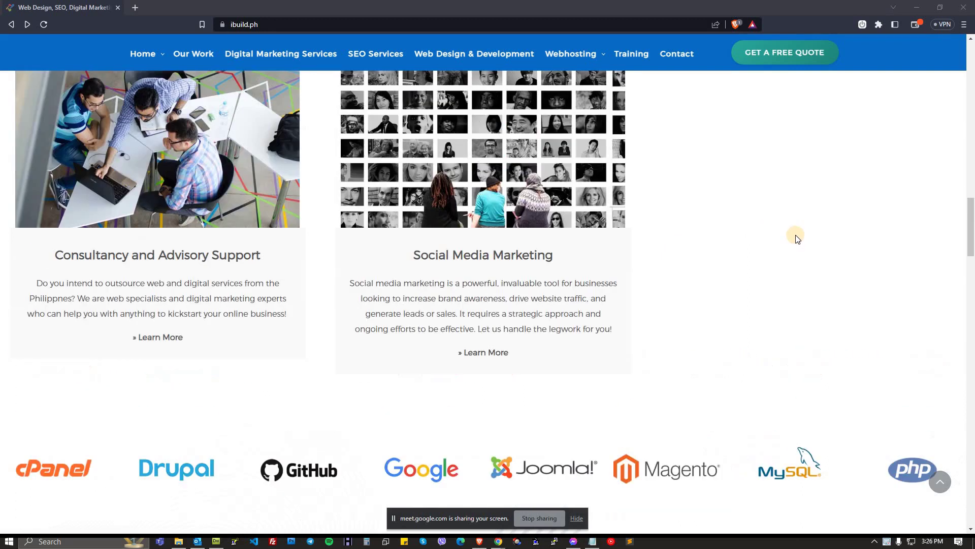
{"action": "scroll", "coordinate": [797, 254], "scroll_direction": "up", "scroll_amount": 3}
{"action": "scroll", "coordinate": [806, 283], "scroll_direction": "up", "scroll_amount": 3}
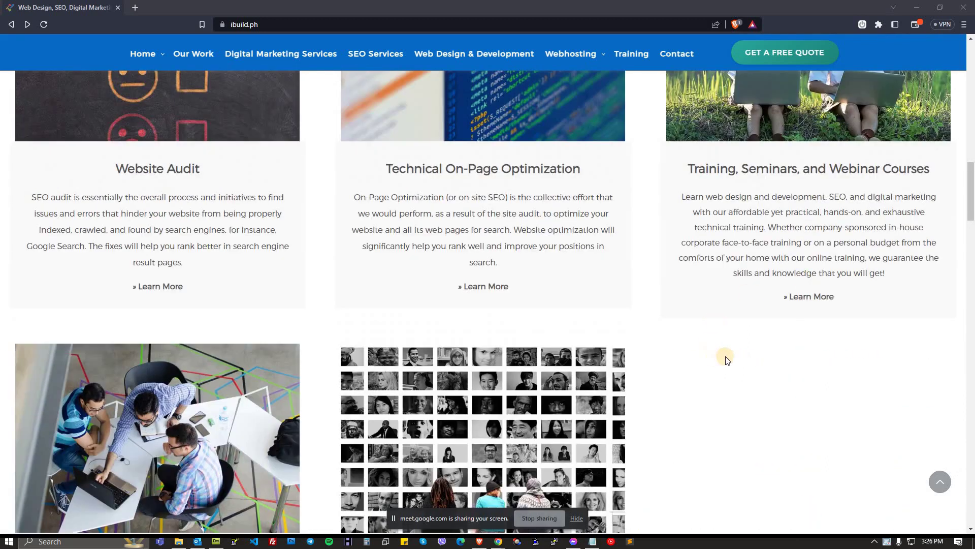
{"action": "scroll", "coordinate": [711, 346], "scroll_direction": "up", "scroll_amount": 5}
{"action": "scroll", "coordinate": [675, 214], "scroll_direction": "up", "scroll_amount": 2}
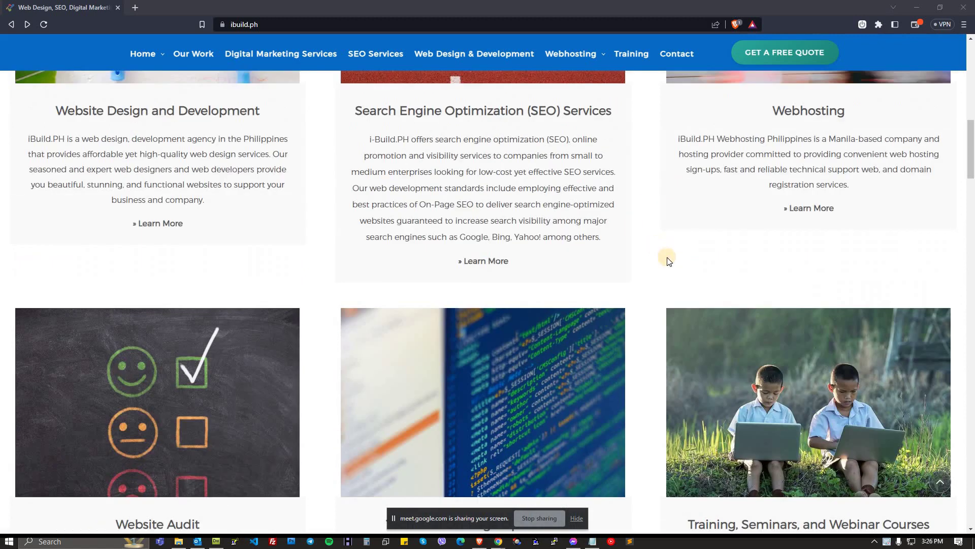
{"action": "scroll", "coordinate": [668, 260], "scroll_direction": "up", "scroll_amount": 2}
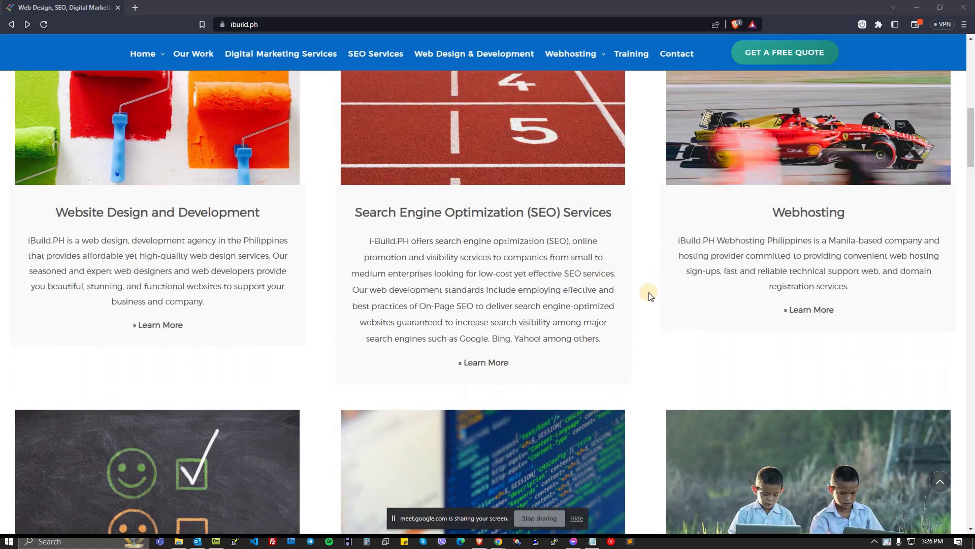
{"action": "scroll", "coordinate": [654, 303], "scroll_direction": "up", "scroll_amount": 10}
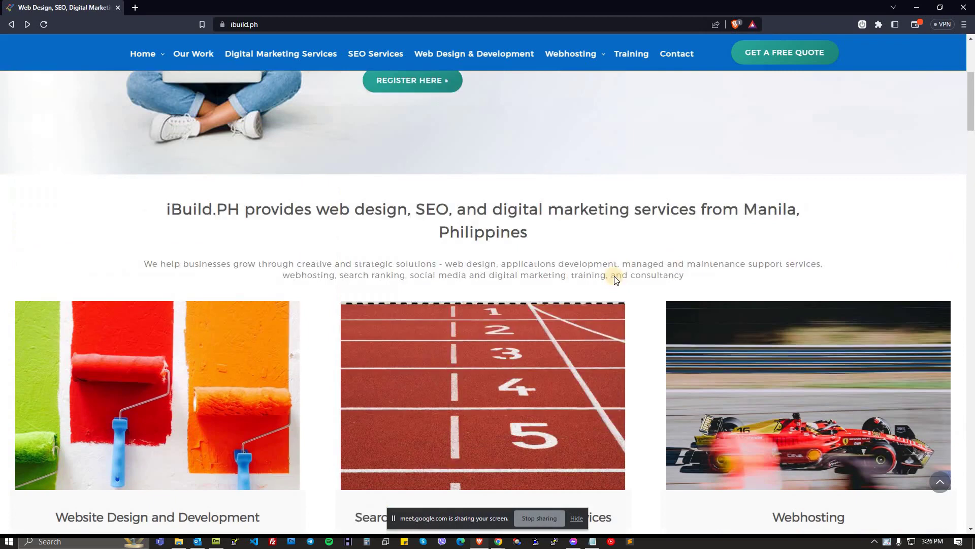
{"action": "scroll", "coordinate": [614, 286], "scroll_direction": "down", "scroll_amount": 12}
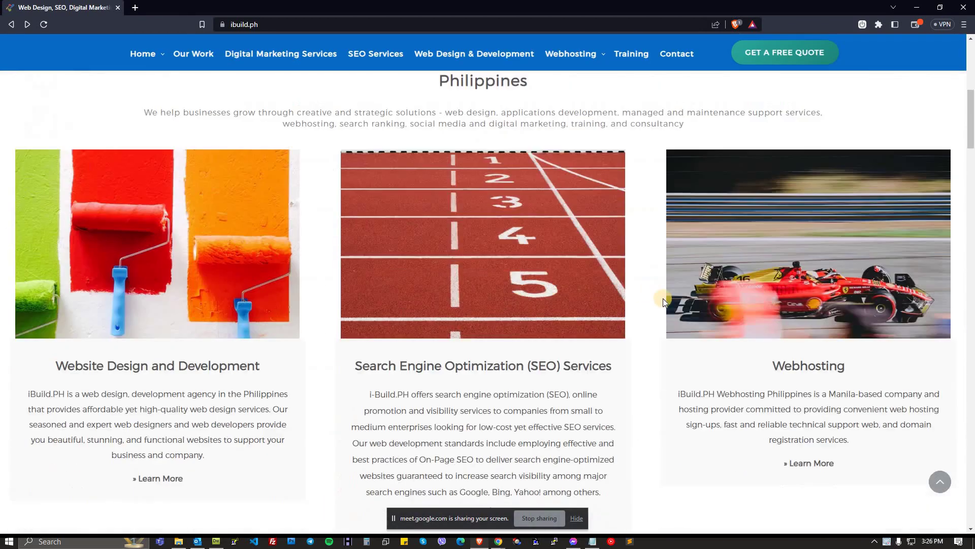
{"action": "scroll", "coordinate": [667, 322], "scroll_direction": "down", "scroll_amount": 15}
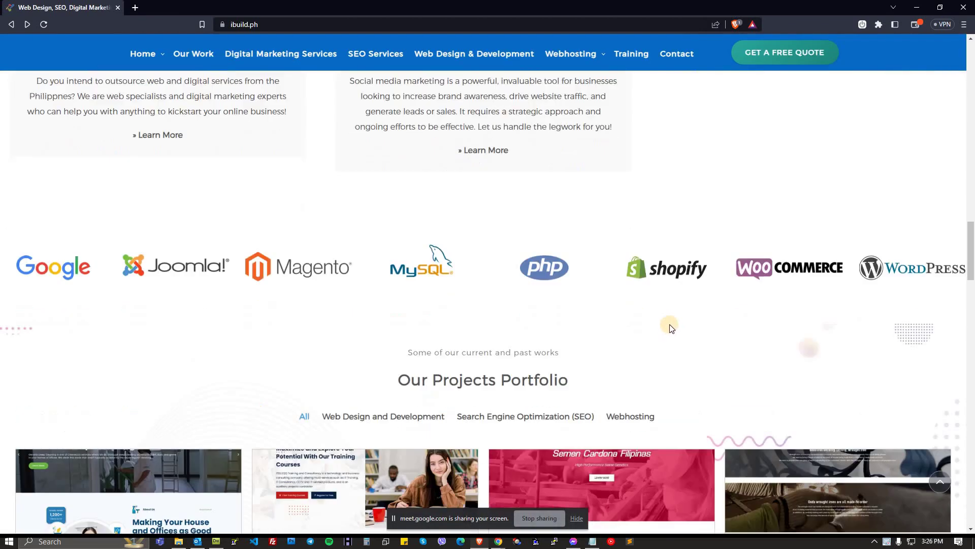
{"action": "scroll", "coordinate": [688, 156], "scroll_direction": "down", "scroll_amount": 2}
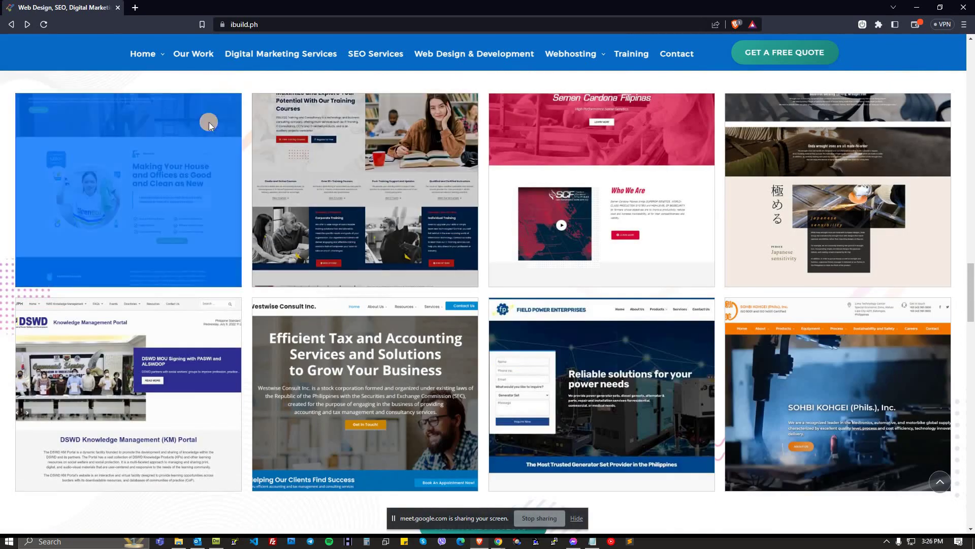
{"action": "scroll", "coordinate": [362, 94], "scroll_direction": "up", "scroll_amount": 3}
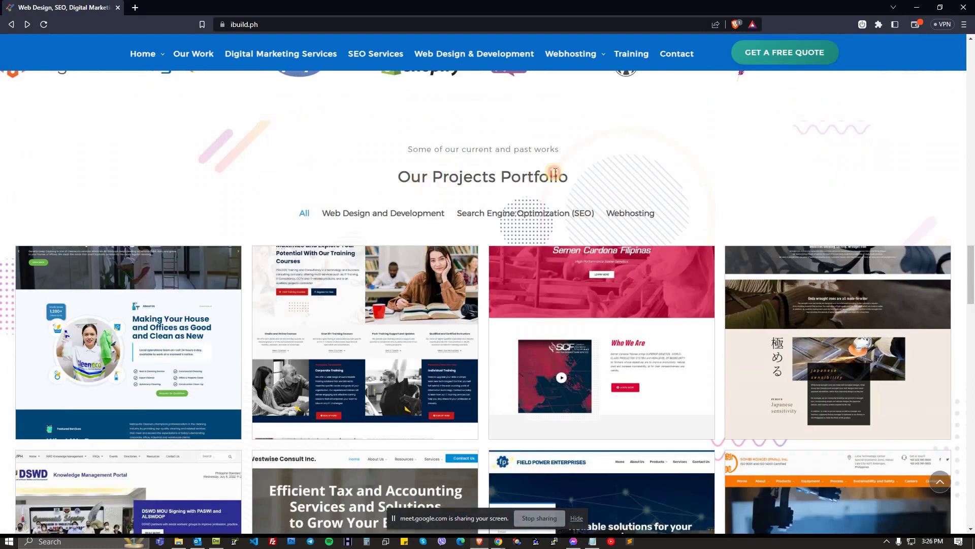
{"action": "right_click", "coordinate": [179, 288]}
{"action": "left_click", "coordinate": [225, 290]}
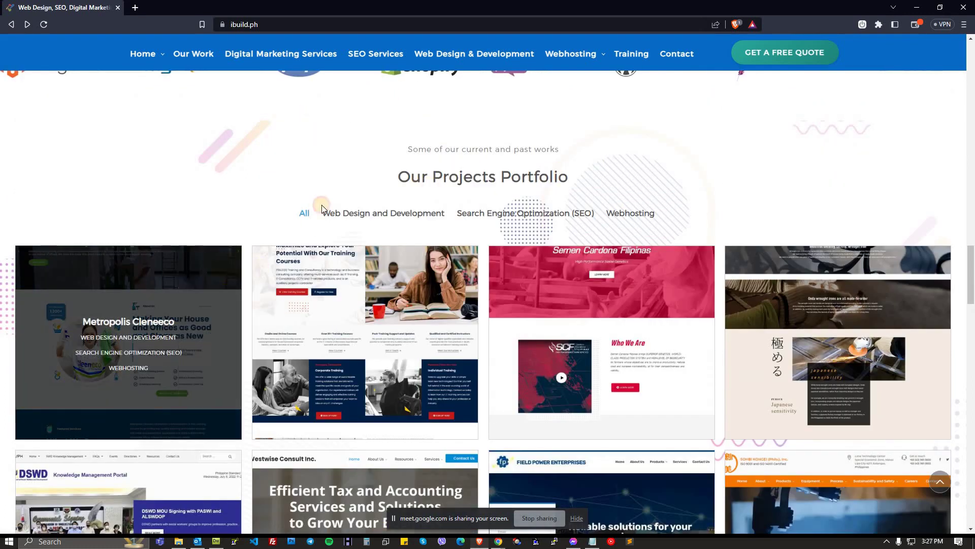
{"action": "right_click", "coordinate": [341, 271]}
{"action": "left_click", "coordinate": [381, 278]}
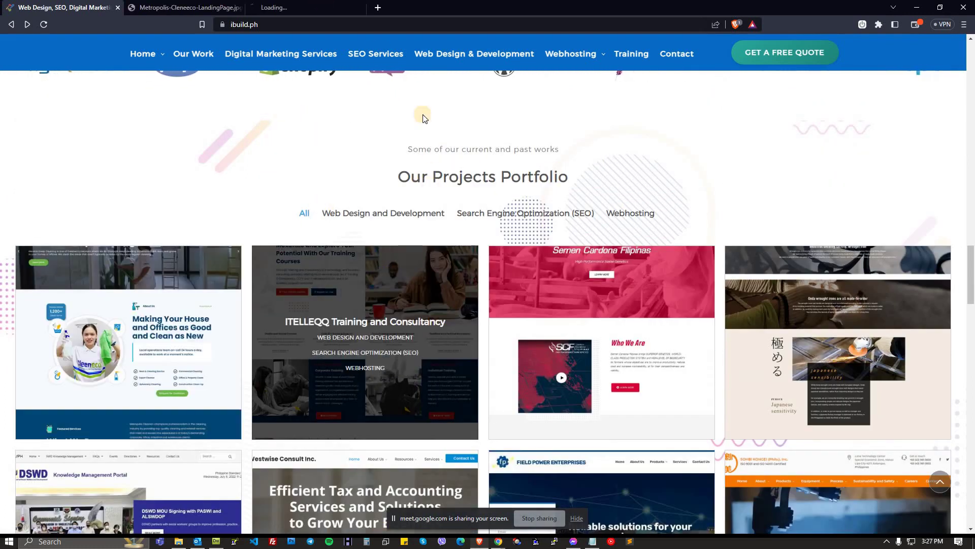
{"action": "right_click", "coordinate": [544, 263]}
{"action": "left_click", "coordinate": [594, 271]}
View the Metropolis image tab, then return to the homepage to inspect the portfolio section
{"action": "left_click", "coordinate": [217, 4]}
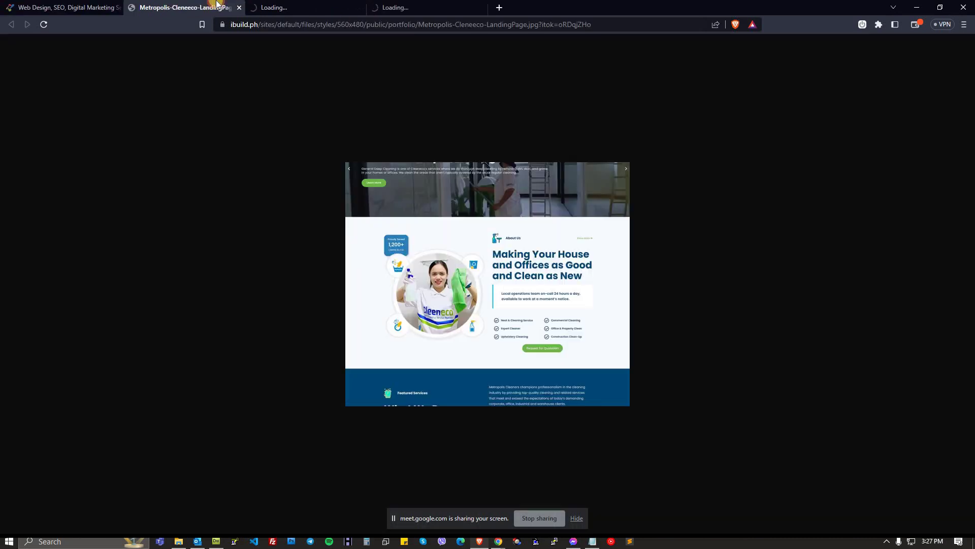
{"action": "left_click", "coordinate": [69, 7]}
{"action": "right_click", "coordinate": [305, 154]}
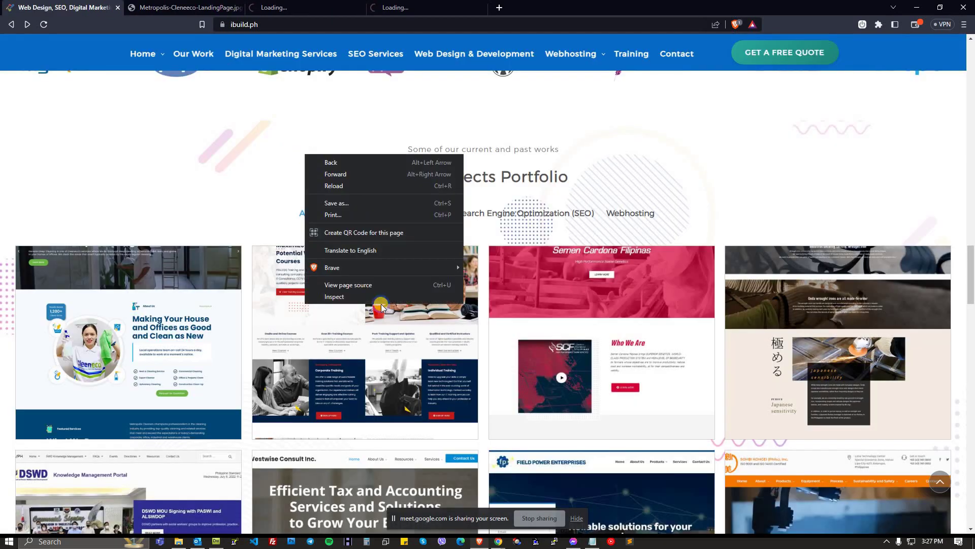
{"action": "left_click", "coordinate": [811, 259]}
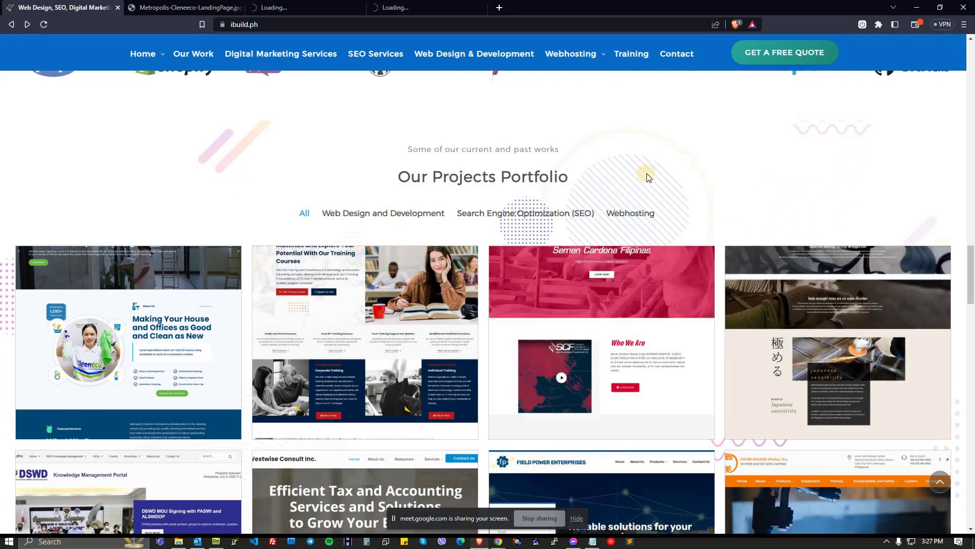
{"action": "right_click", "coordinate": [739, 160]}
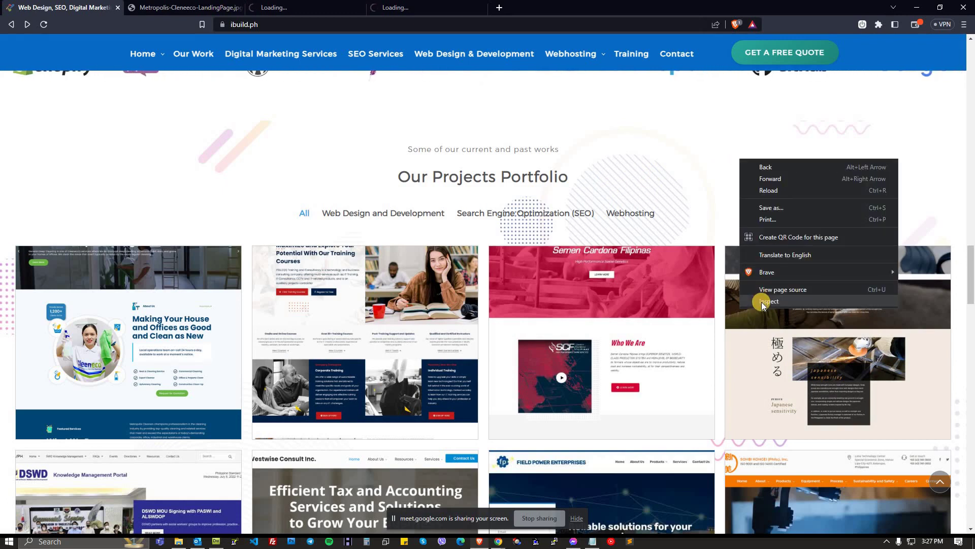
{"action": "key", "text": "Escape"}
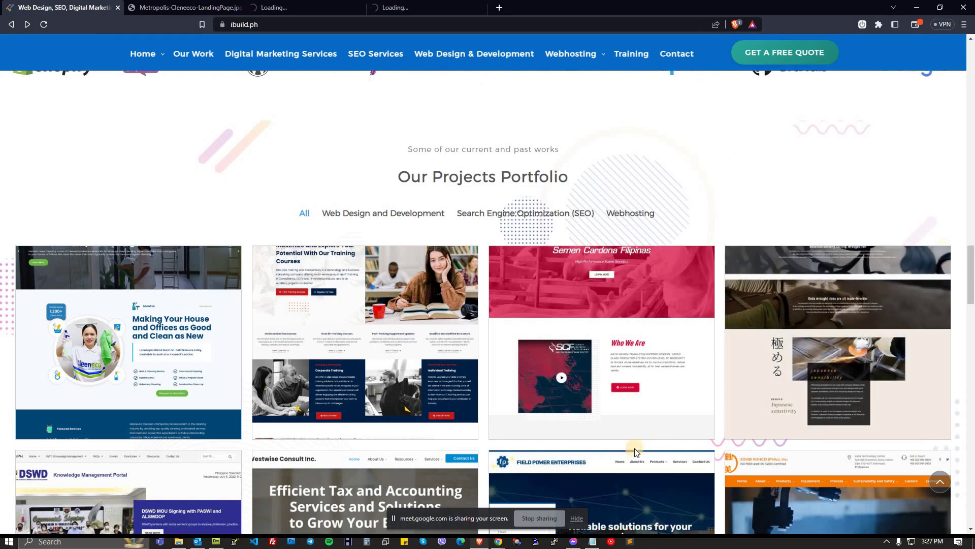
{"action": "key", "text": "alt+Tab"}
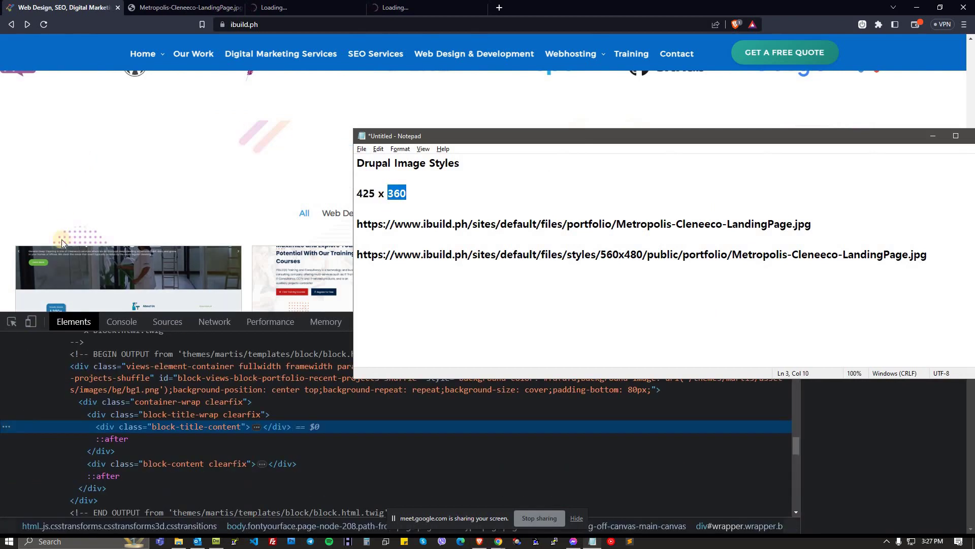
Measure the Metropolis card overlay with the element picker at about 445.75 × 382.34
{"action": "scroll", "coordinate": [62, 239], "scroll_direction": "down", "scroll_amount": 2}
{"action": "left_click", "coordinate": [12, 321]}
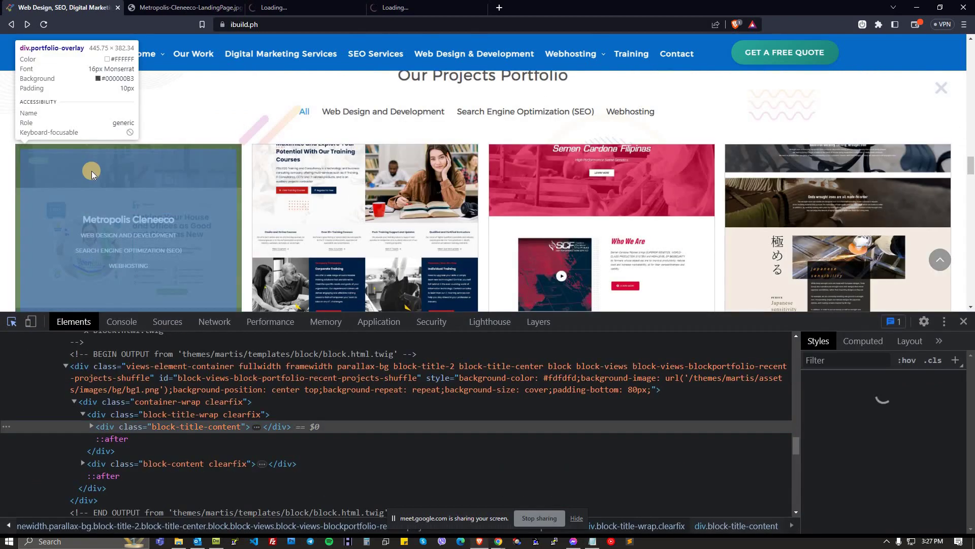
{"action": "scroll", "coordinate": [91, 191], "scroll_direction": "down", "scroll_amount": 1}
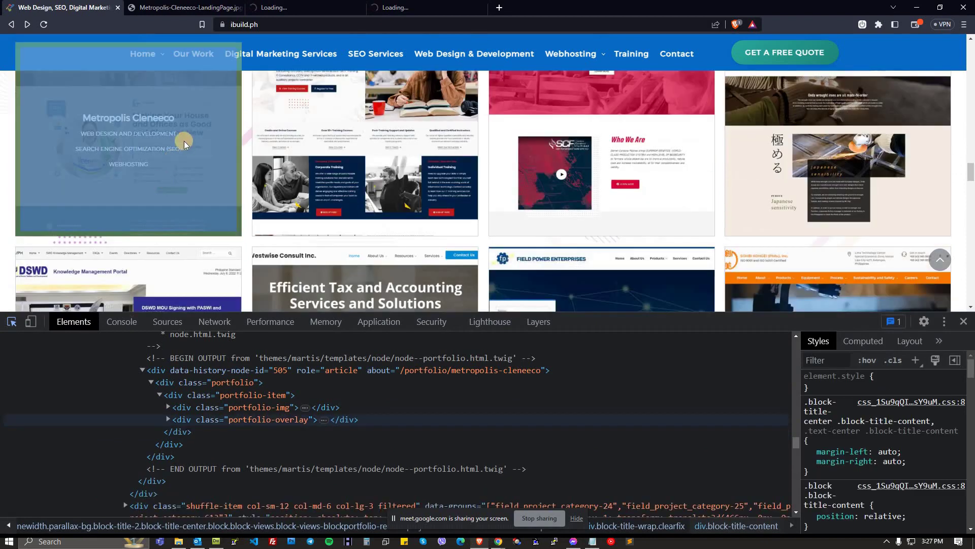
{"action": "scroll", "coordinate": [148, 107], "scroll_direction": "up", "scroll_amount": 2}
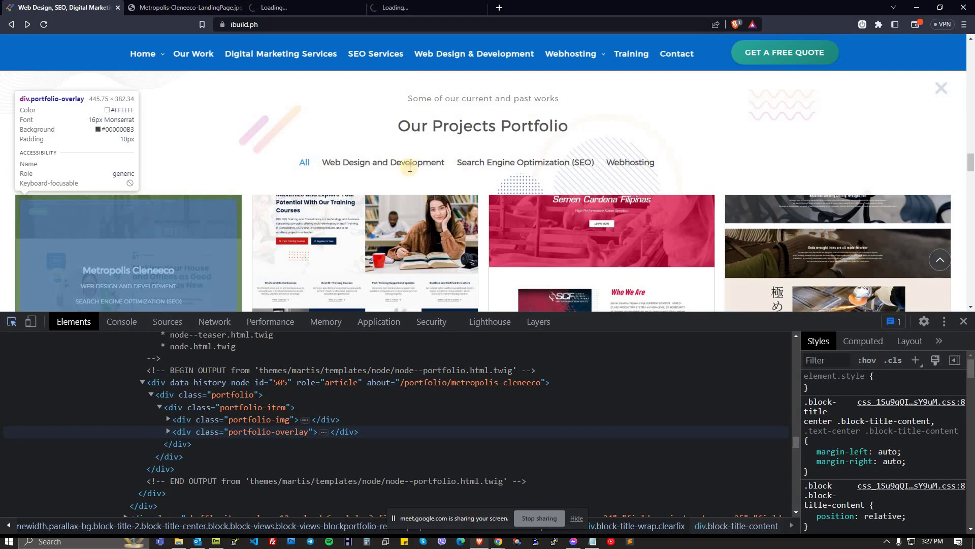
Change the noted image size in Notepad from 425 x 360 to 445 x 380
{"action": "key", "text": "alt+Tab"}
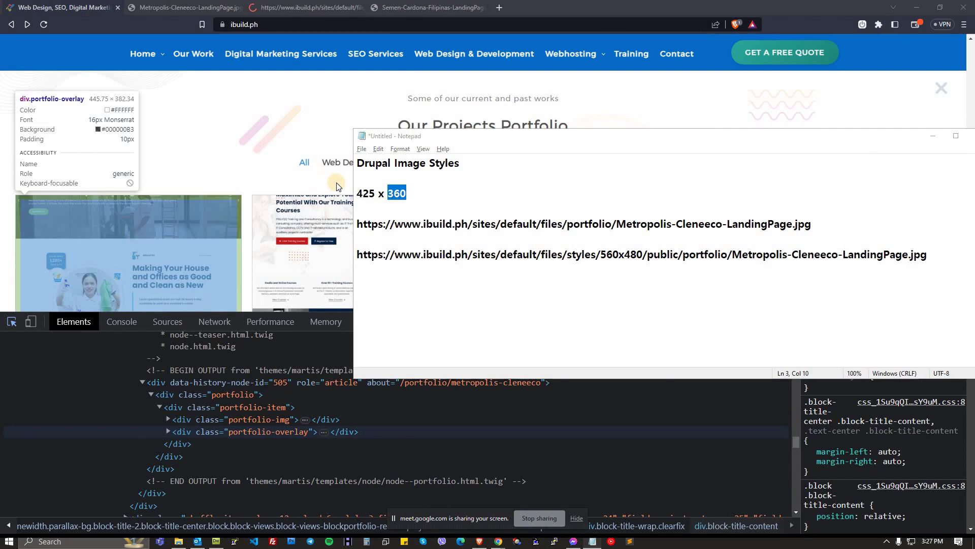
{"action": "key", "text": "alt+Tab"}
{"action": "key", "text": "alt+Tab"}
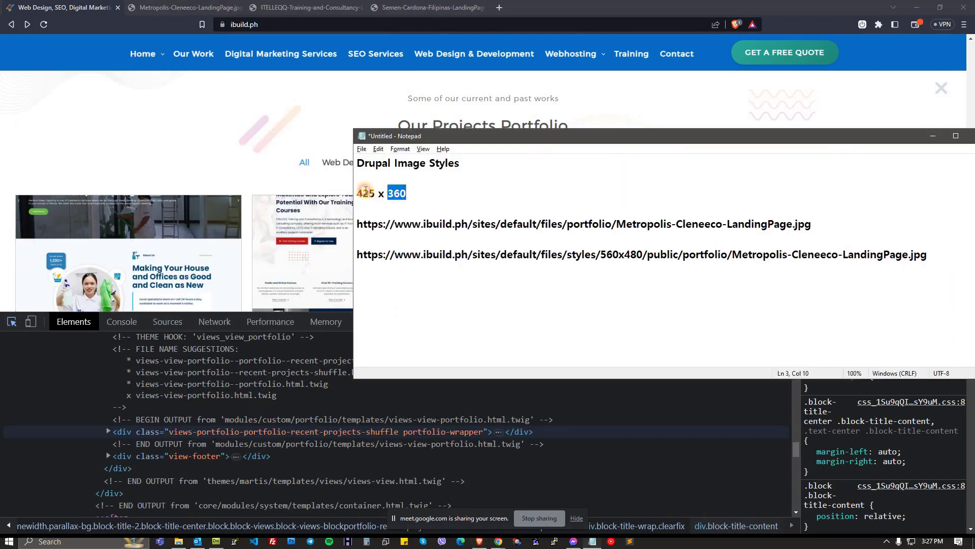
{"action": "double_click", "coordinate": [366, 191]}
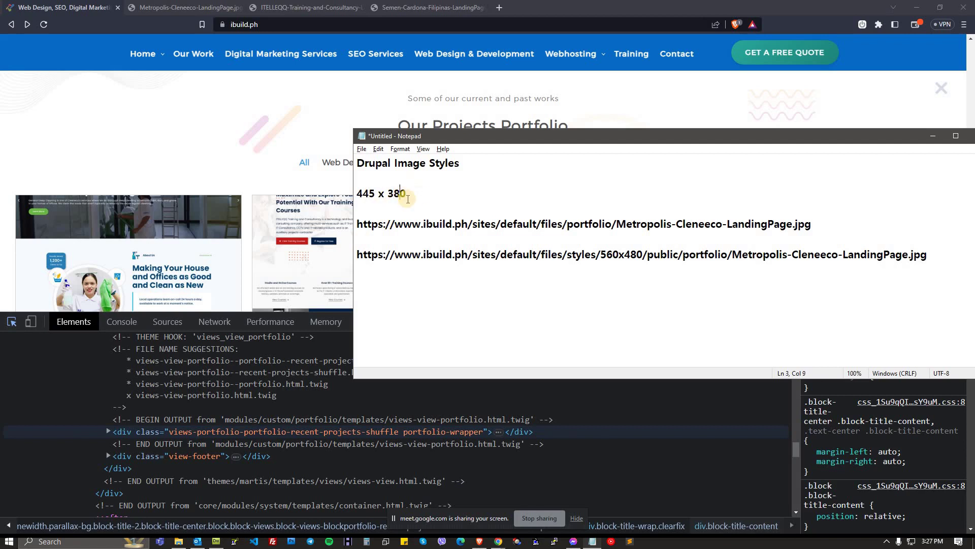
{"action": "left_click_drag", "start_coordinate": [411, 193], "coordinate": [356, 194]}
{"action": "left_click", "coordinate": [365, 193]}
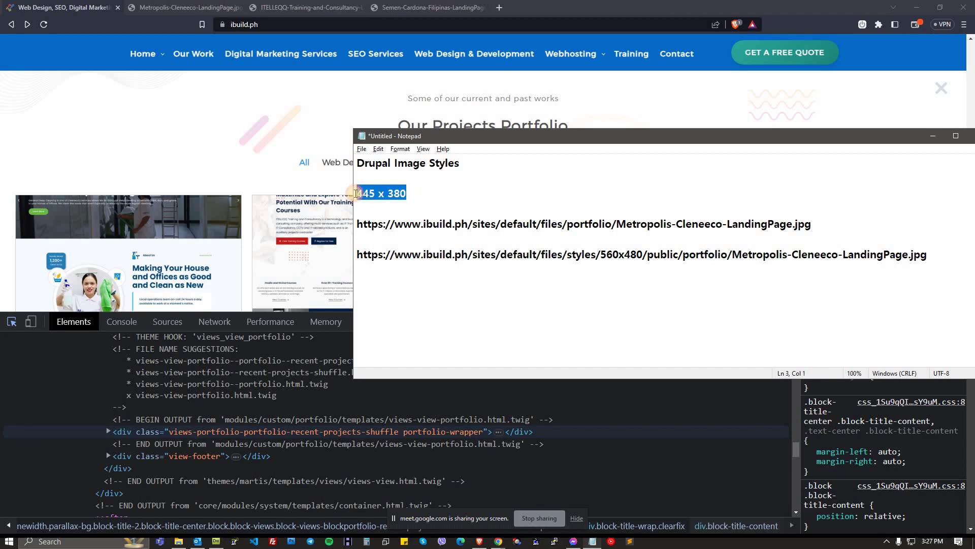
{"action": "left_click", "coordinate": [375, 193]}
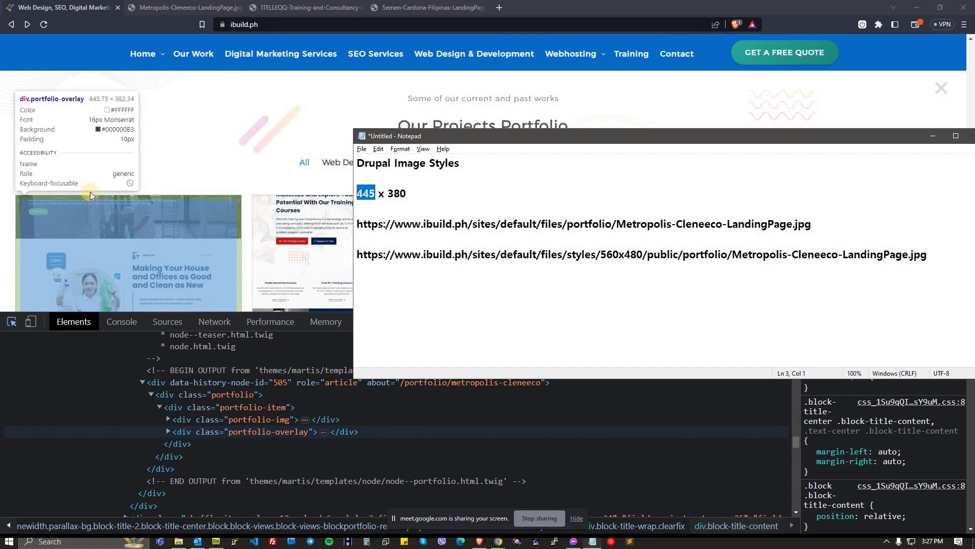
Inspect the Metropolis card overlay and open another portfolio card image in a new tab
{"action": "key", "text": "alt+Tab"}
{"action": "left_click", "coordinate": [181, 217]}
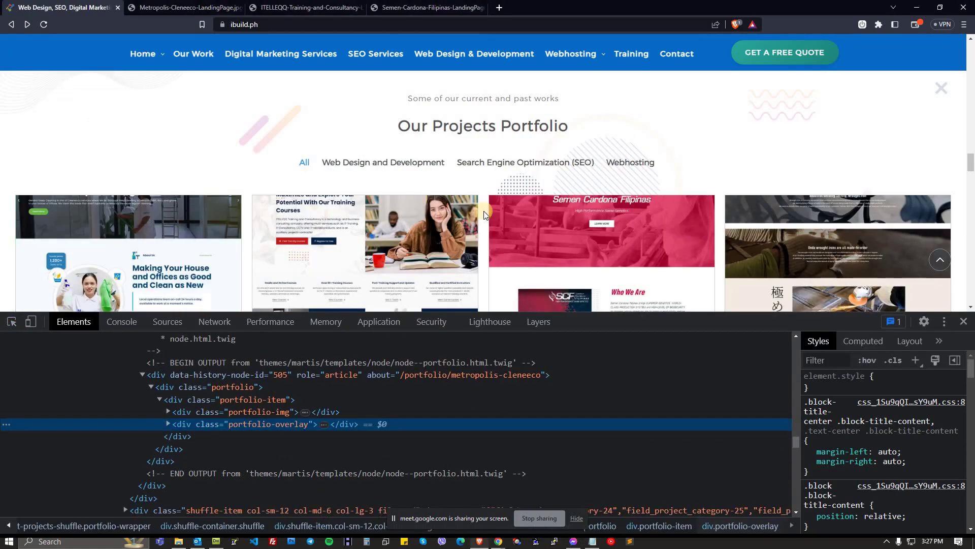
{"action": "right_click", "coordinate": [833, 219]}
{"action": "left_click", "coordinate": [858, 226]}
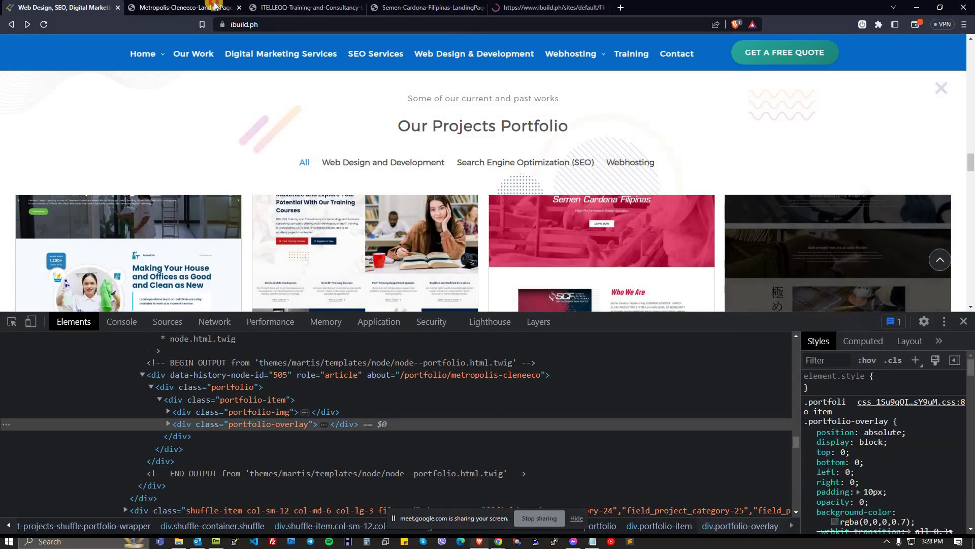
Look over the Metropolis, ITELLEQQ and Semen Cardona 560x480 image tabs, then return to the portfolio page
{"action": "left_click", "coordinate": [186, 7]}
{"action": "left_click", "coordinate": [347, 29]}
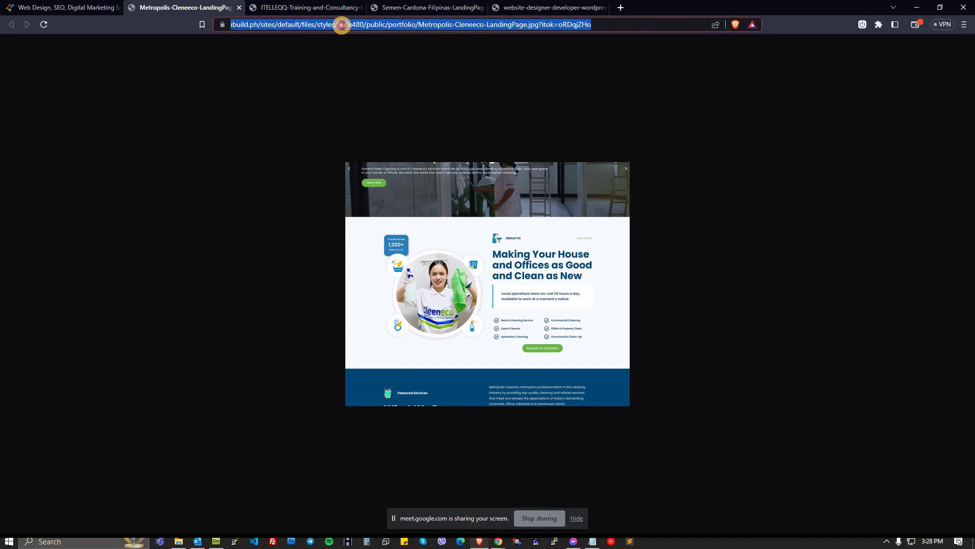
{"action": "left_click", "coordinate": [342, 25]}
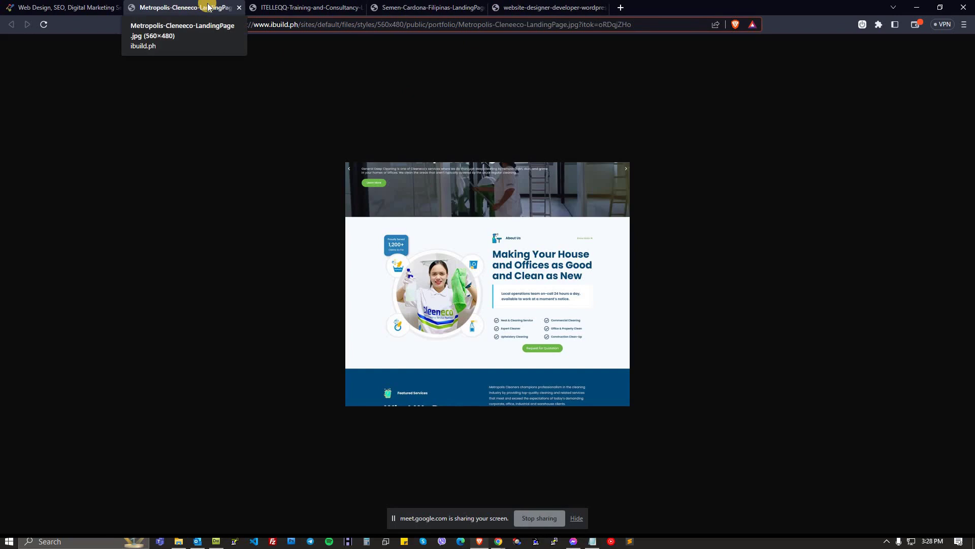
{"action": "left_click", "coordinate": [260, 6]}
{"action": "left_click", "coordinate": [416, 7]}
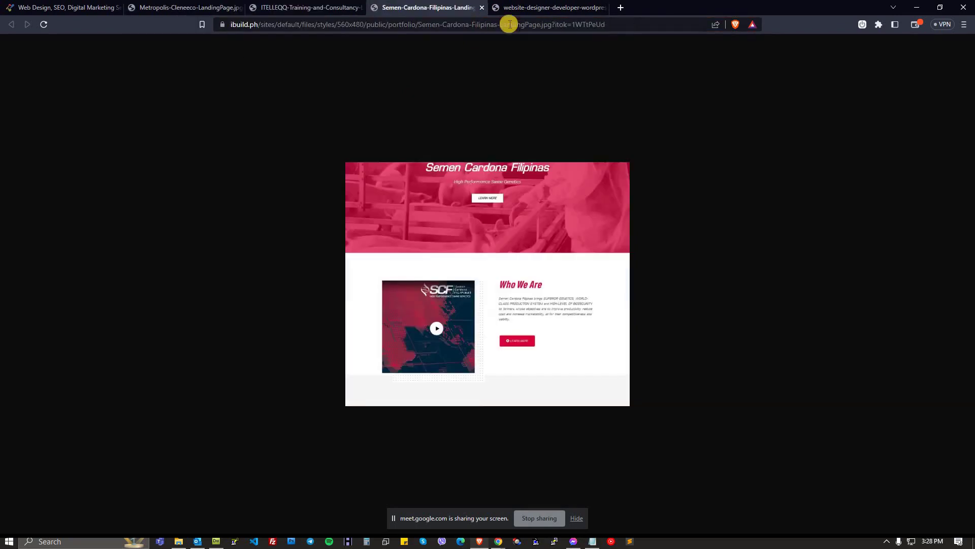
{"action": "key", "text": "alt+Tab"}
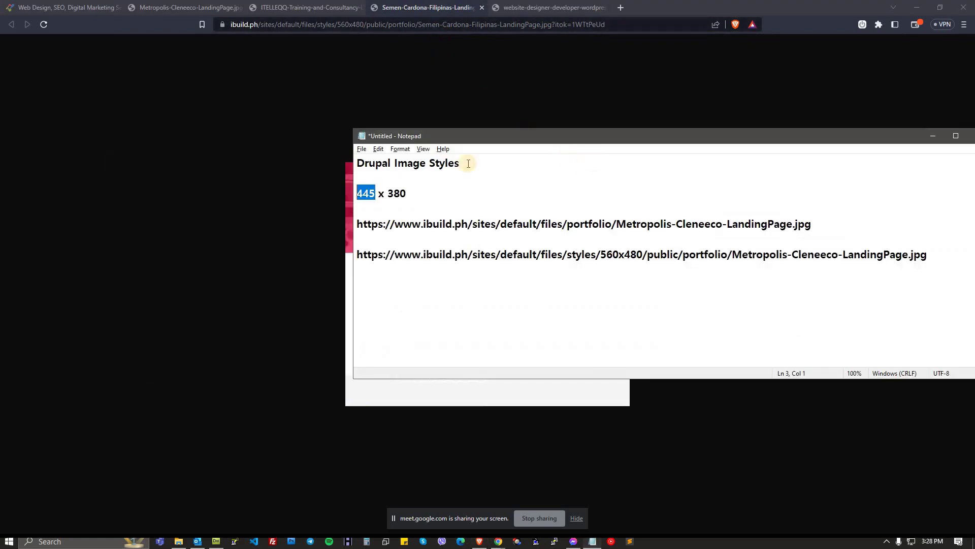
{"action": "left_click", "coordinate": [94, 8]}
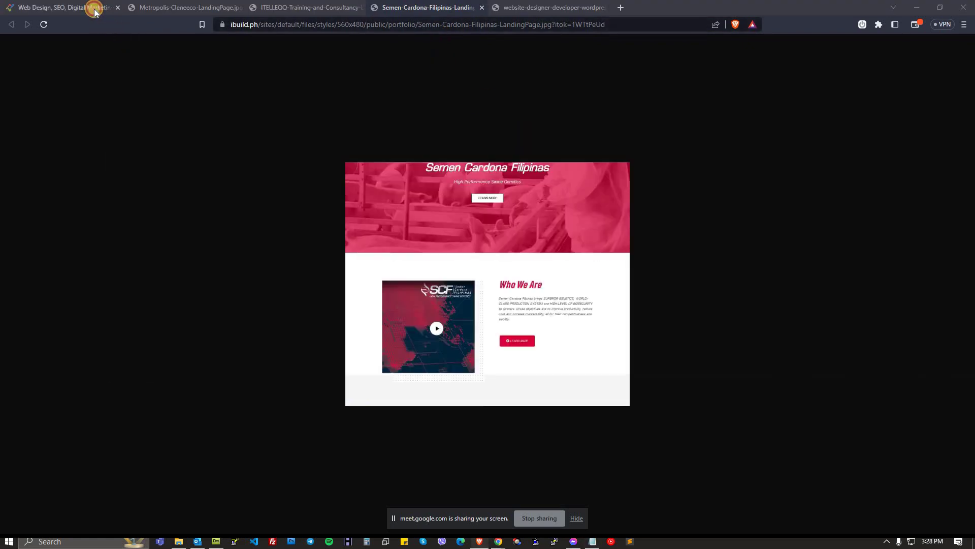
Inspect the portfolio wrapper element on the ibuild.ph homepage
{"action": "scroll", "coordinate": [511, 213], "scroll_direction": "down", "scroll_amount": 1}
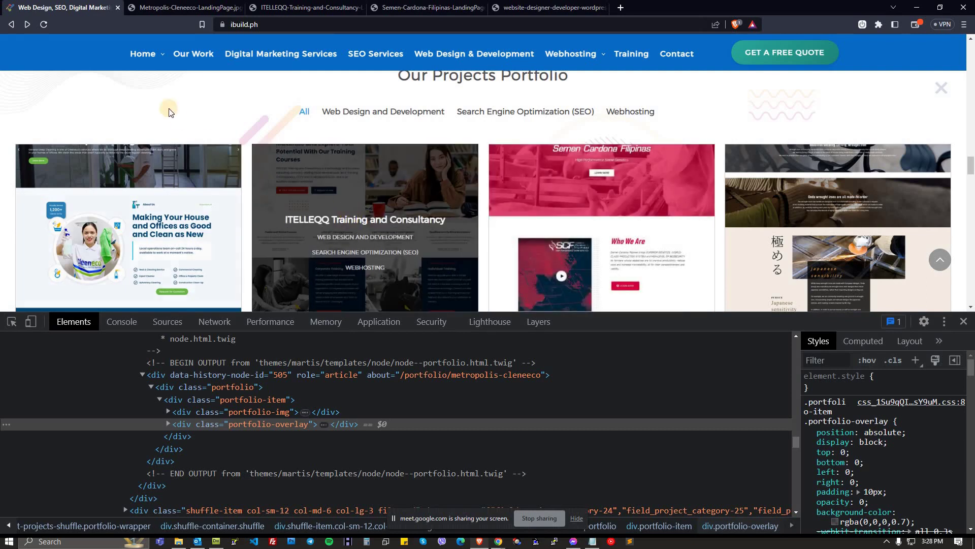
{"action": "left_click", "coordinate": [196, 8]}
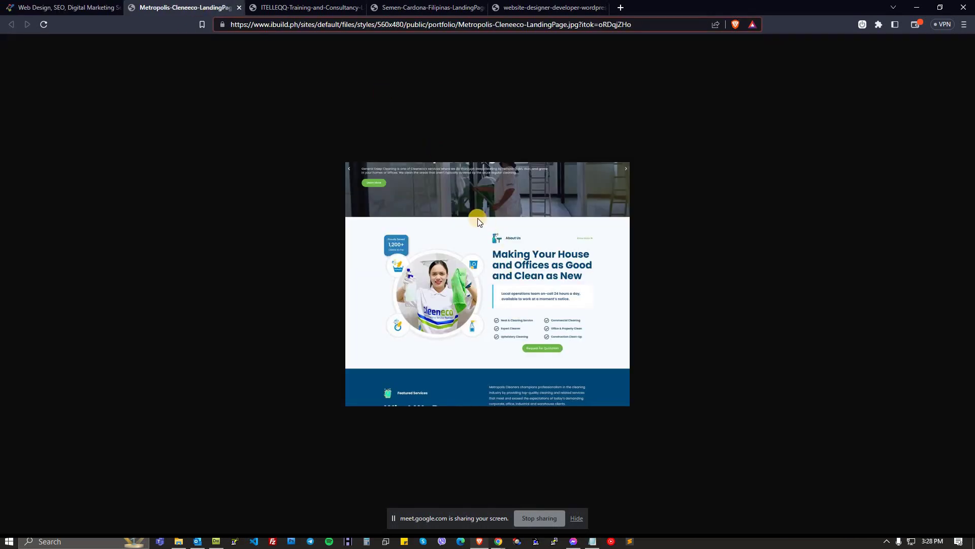
{"action": "left_click", "coordinate": [93, 5]}
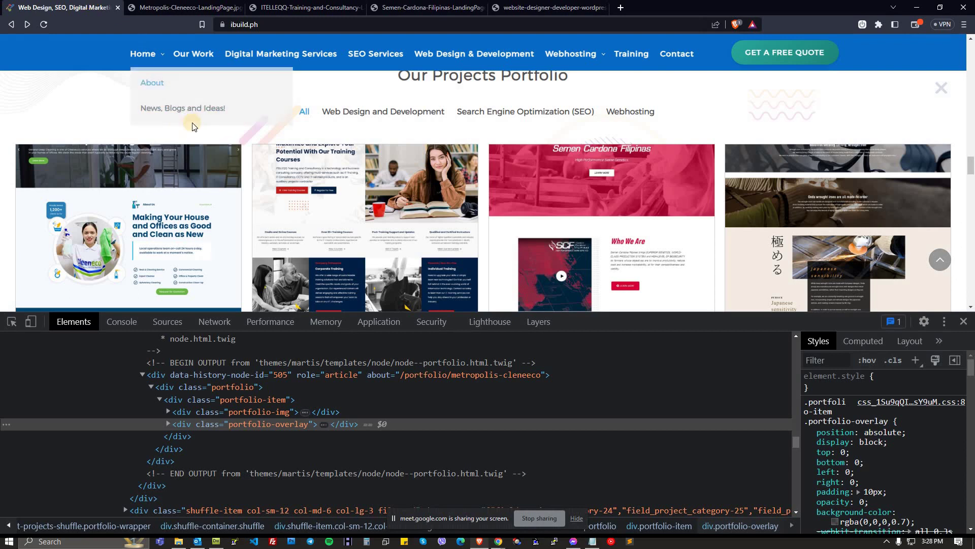
{"action": "scroll", "coordinate": [218, 172], "scroll_direction": "down", "scroll_amount": 1}
{"action": "mouse_move", "coordinate": [198, 133]}
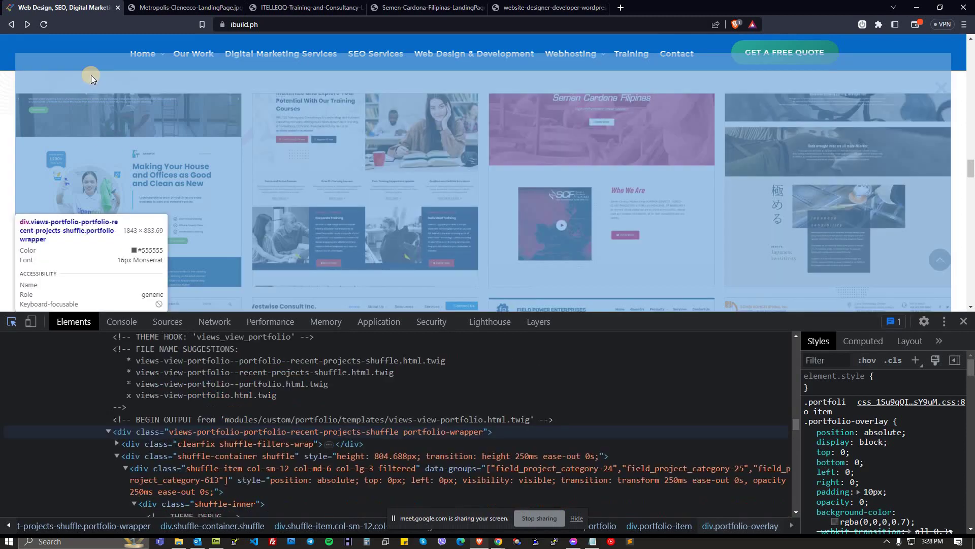
{"action": "left_click", "coordinate": [90, 75]}
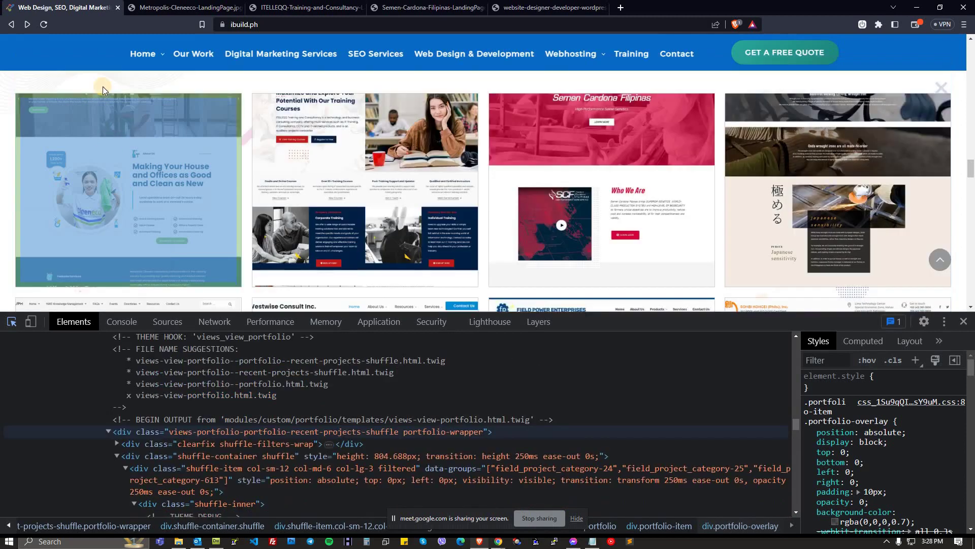
Review the 445 x 380 target size in the Image Styles notes
{"action": "key", "text": "alt+Tab"}
{"action": "left_click_drag", "start_coordinate": [409, 193], "coordinate": [357, 189]}
{"action": "left_click", "coordinate": [371, 193]}
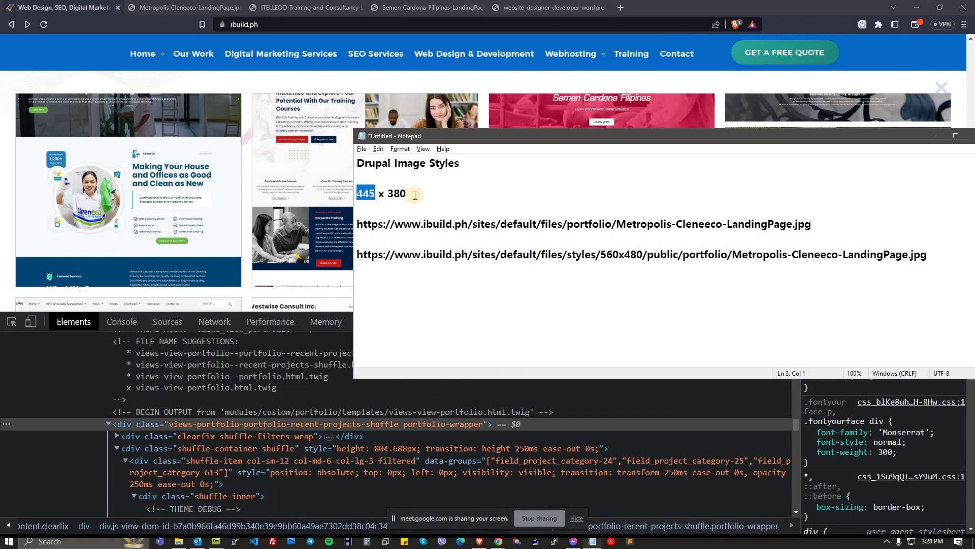
{"action": "left_click_drag", "start_coordinate": [385, 192], "coordinate": [414, 193]}
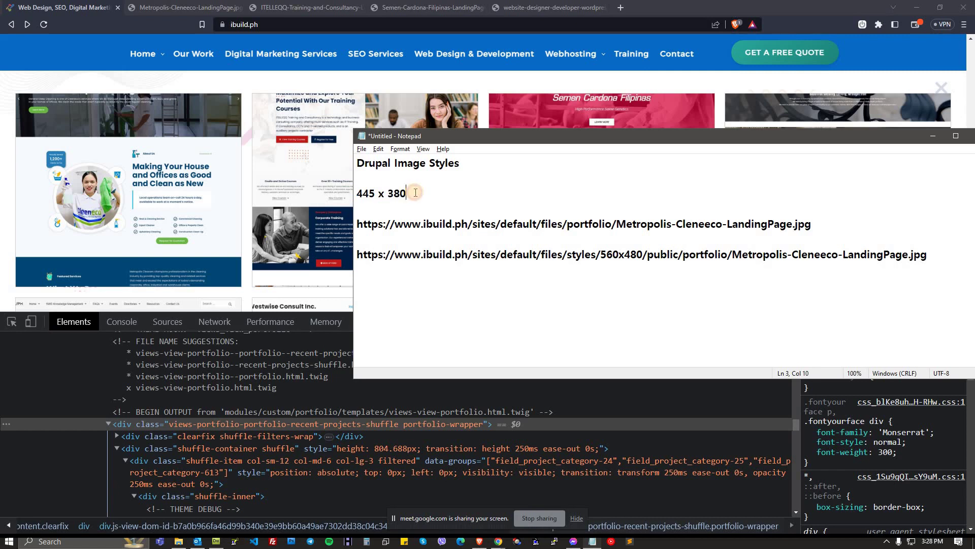
{"action": "left_click", "coordinate": [464, 163], "text": "shift"}
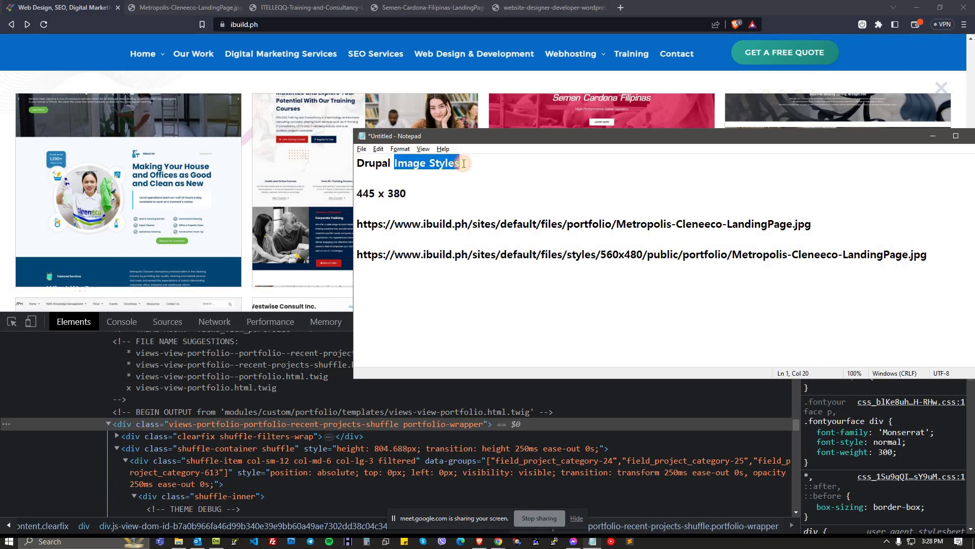
{"action": "left_click", "coordinate": [395, 162]}
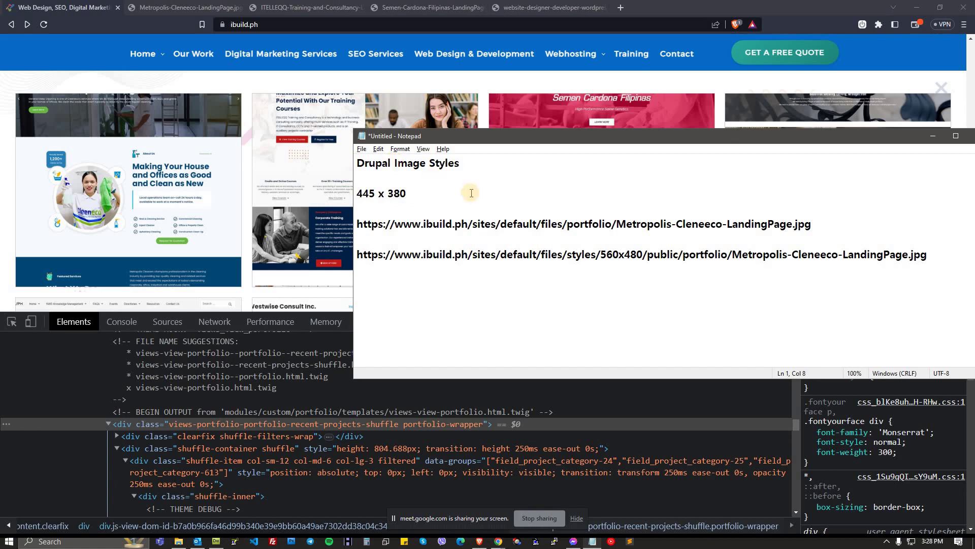
Switch to the Drupal Image styles admin page listing 100x100 through 1280x853
{"action": "key", "text": "alt+Tab"}
{"action": "key", "text": "alt+Tab"}
{"action": "key", "text": "Tab"}
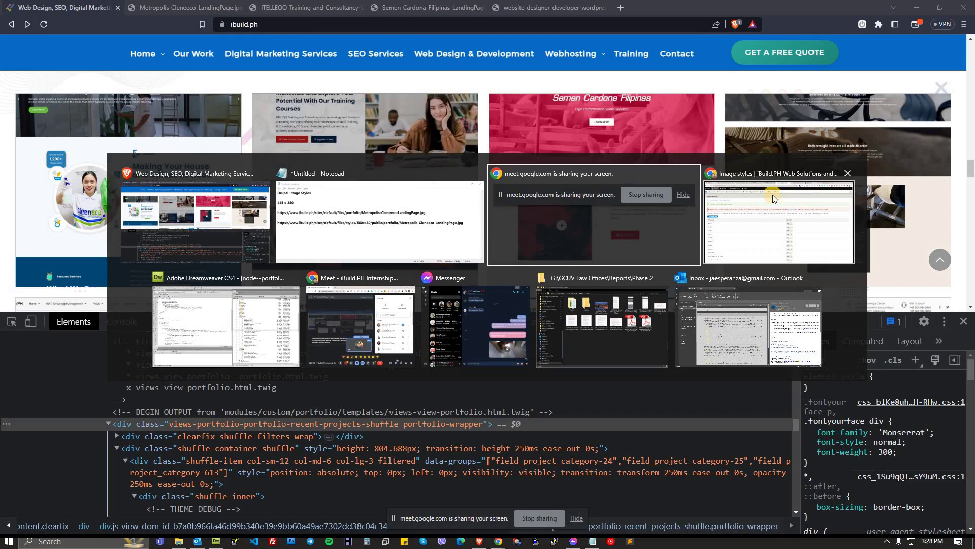
{"action": "left_click", "coordinate": [772, 194]}
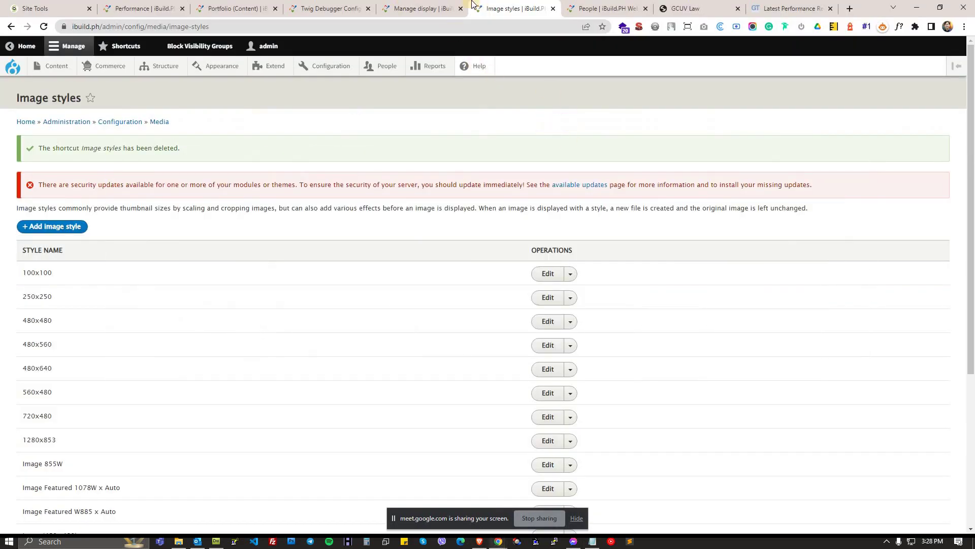
Close the tabs after Image styles and load the ibuild.ph GTmetrix retest page via 'gt'
{"action": "right_click", "coordinate": [506, 10]}
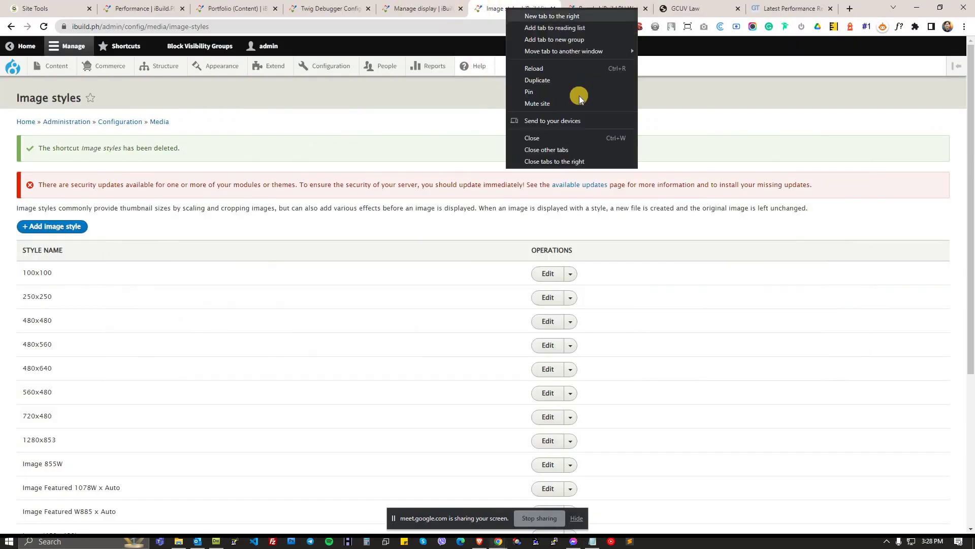
{"action": "left_click", "coordinate": [554, 156]}
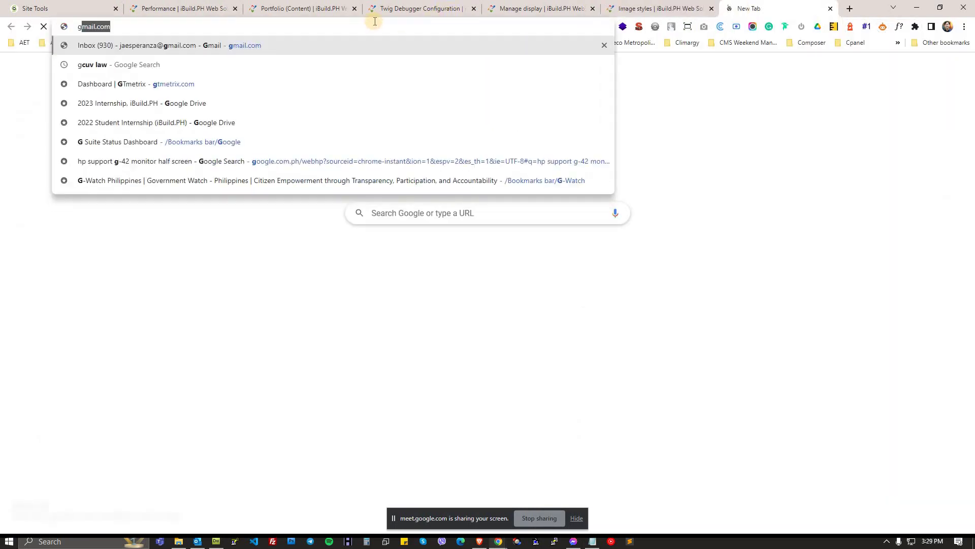
{"action": "type", "text": "t"}
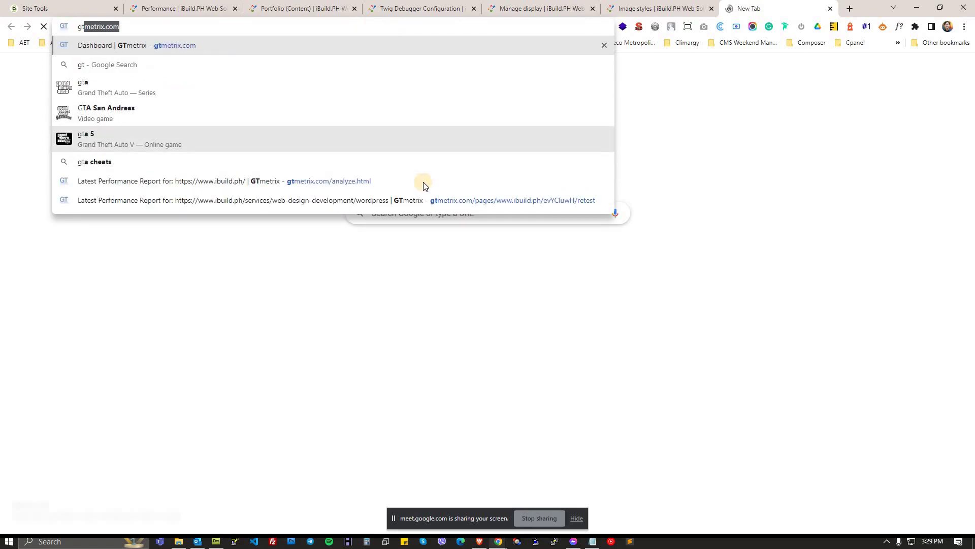
{"action": "left_click", "coordinate": [451, 199]}
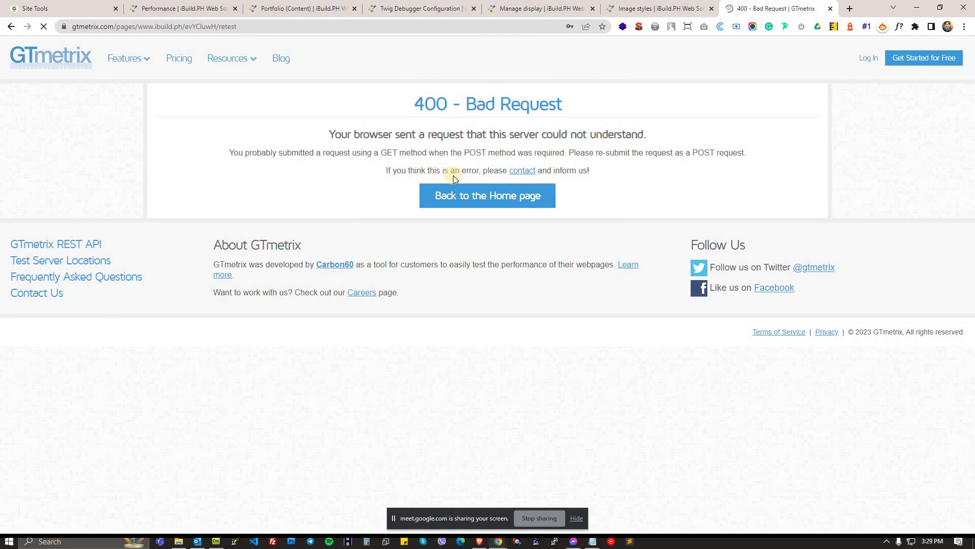
{"action": "left_click", "coordinate": [479, 541]}
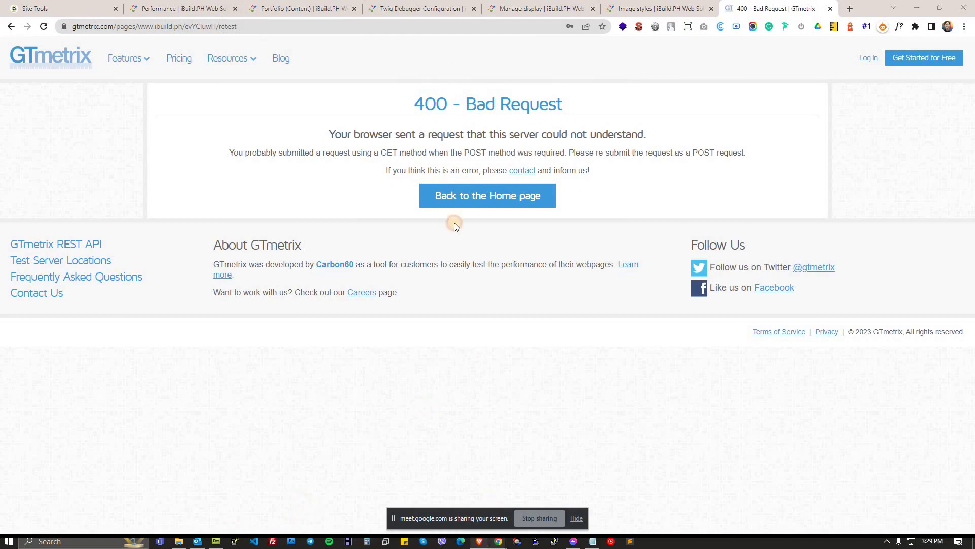
{"action": "left_click", "coordinate": [303, 4]}
{"action": "key", "text": "ctrl+Tab"}
{"action": "key", "text": "ctrl+Tab"}
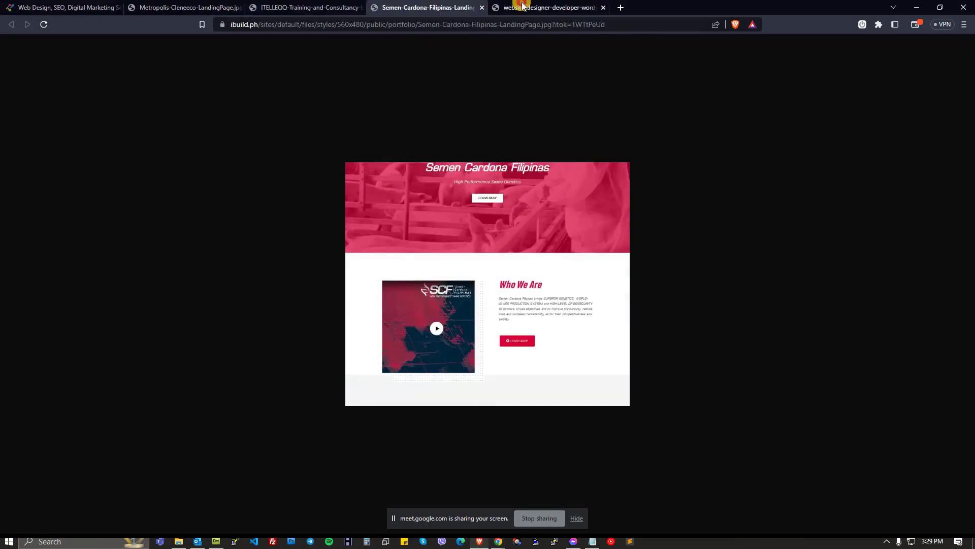
{"action": "left_click", "coordinate": [464, 26]}
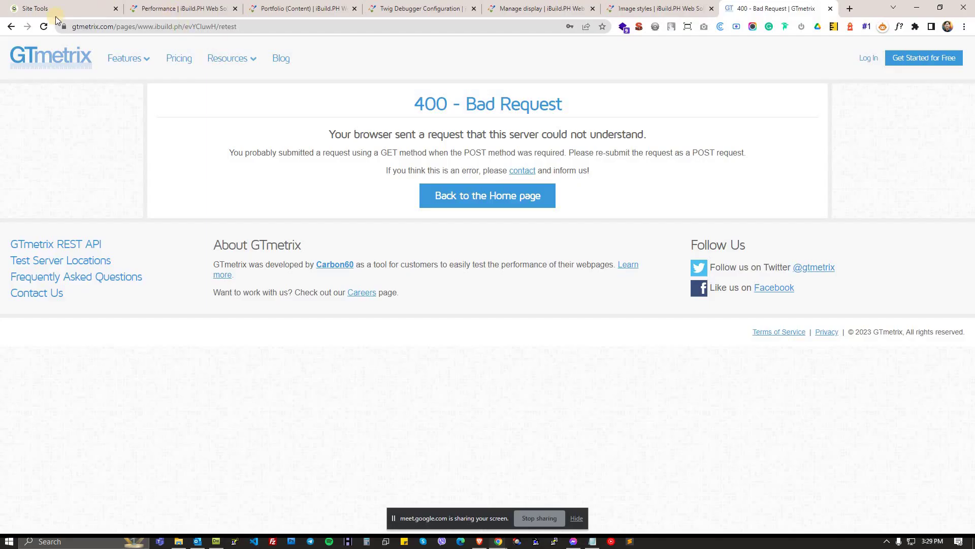
{"action": "key", "text": "alt+Tab"}
{"action": "left_click", "coordinate": [77, 8]}
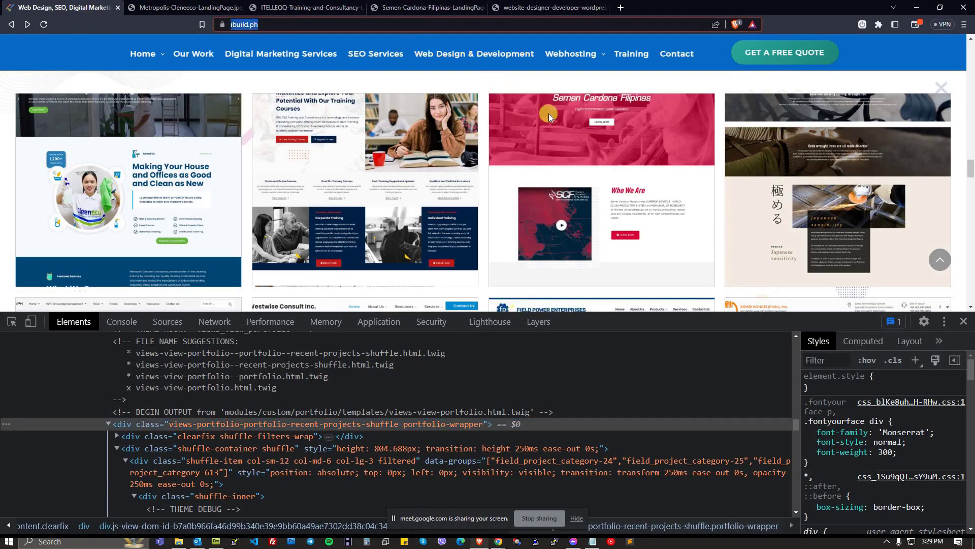
{"action": "key", "text": "alt+Tab"}
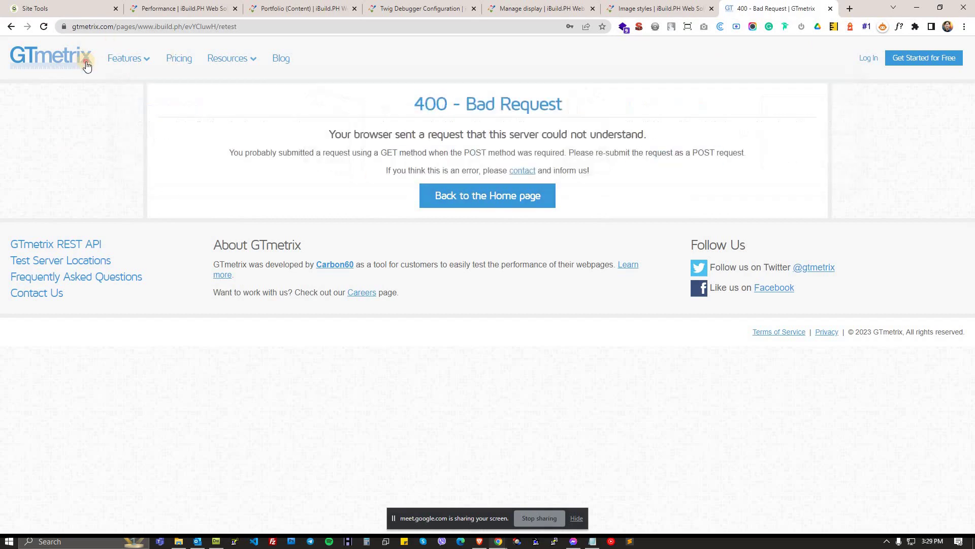
{"action": "left_click", "coordinate": [430, 202]}
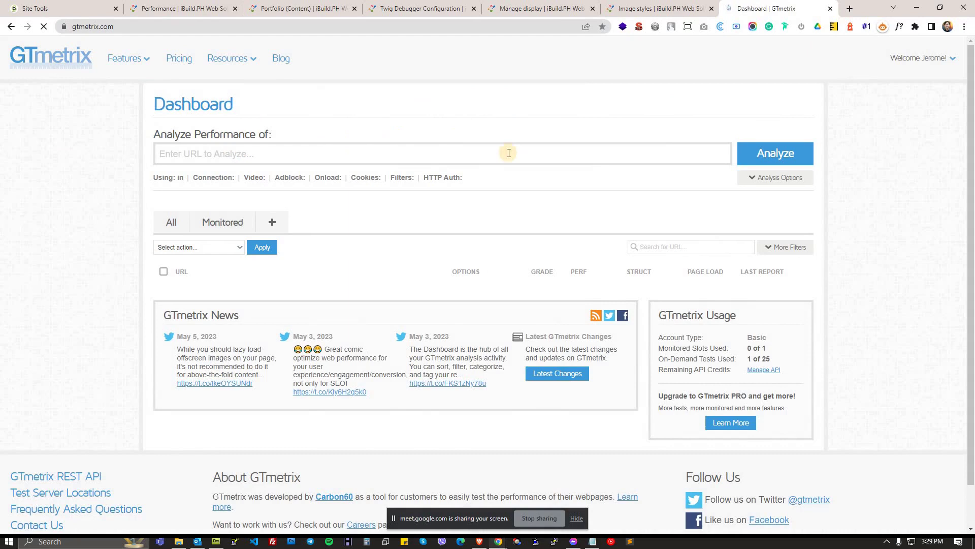
{"action": "left_click", "coordinate": [509, 153]}
{"action": "type", "text": "https://www.ibuild.ph/"}
{"action": "left_click", "coordinate": [751, 153]}
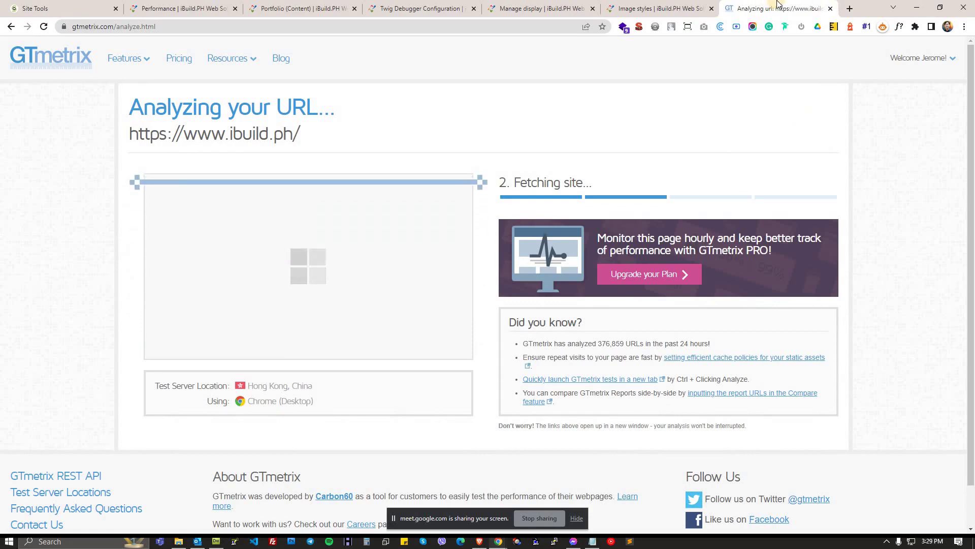
{"action": "mouse_move", "coordinate": [777, 4]}
{"action": "left_mouse_down"}
{"action": "mouse_move", "coordinate": [661, 7]}
{"action": "mouse_move", "coordinate": [766, 9]}
{"action": "left_mouse_up"}
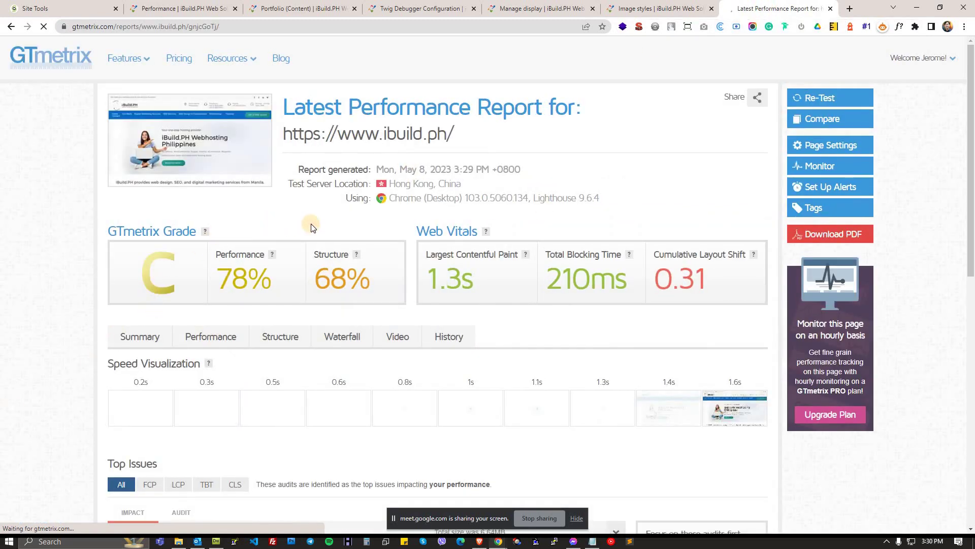
Review the grade C report's 78% Performance and 68% Structure scores
{"action": "scroll", "coordinate": [309, 224], "scroll_direction": "down", "scroll_amount": 1}
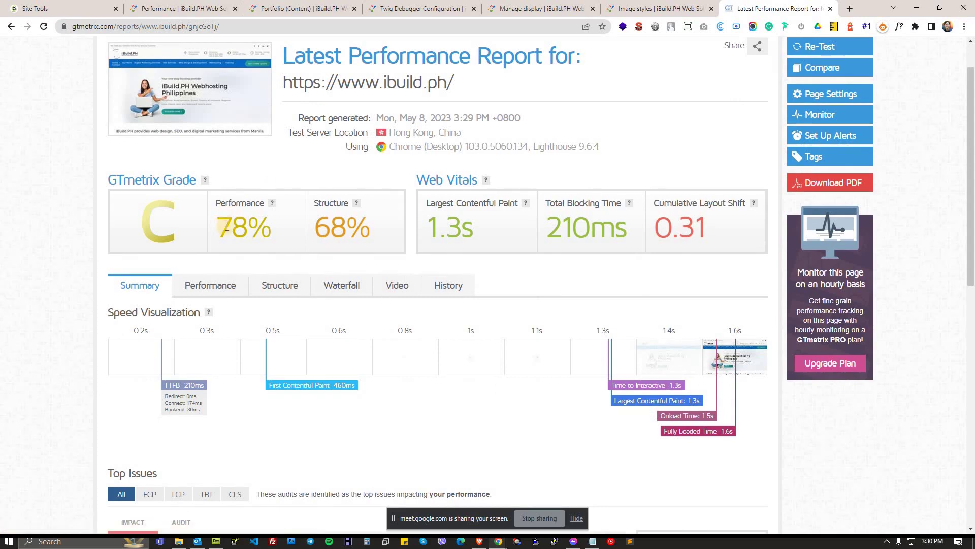
{"action": "triple_click", "coordinate": [259, 226]}
{"action": "triple_click", "coordinate": [333, 227]}
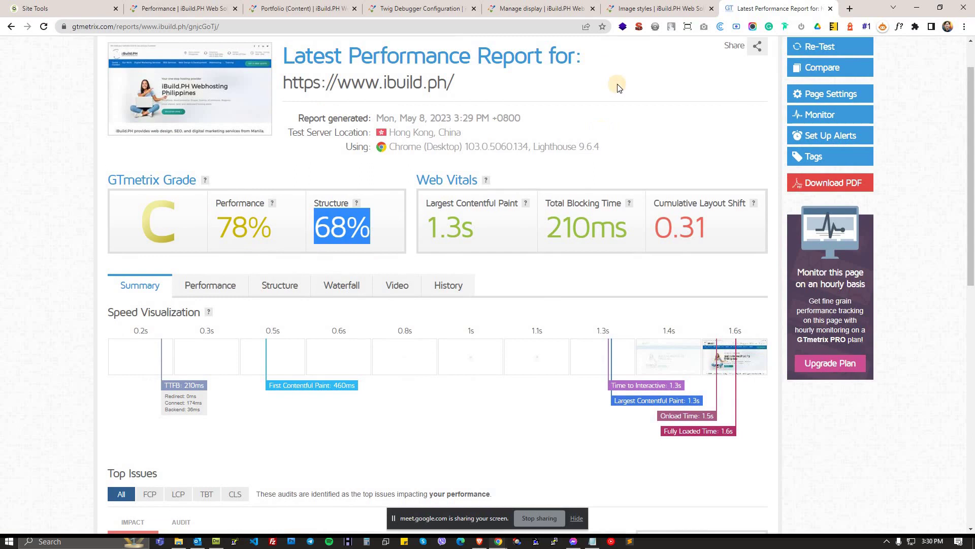
{"action": "left_click", "coordinate": [183, 216]}
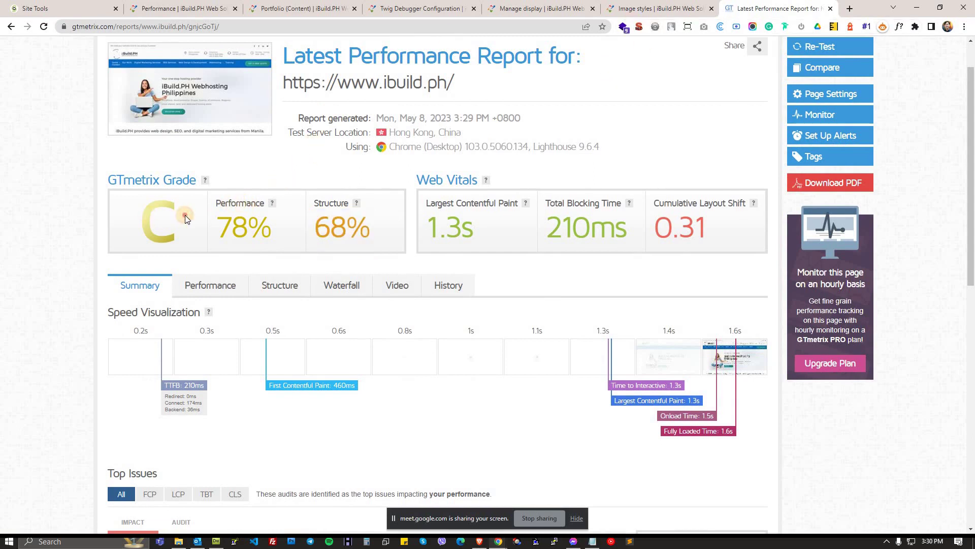
{"action": "left_click_drag", "start_coordinate": [749, 12], "coordinate": [630, 9]}
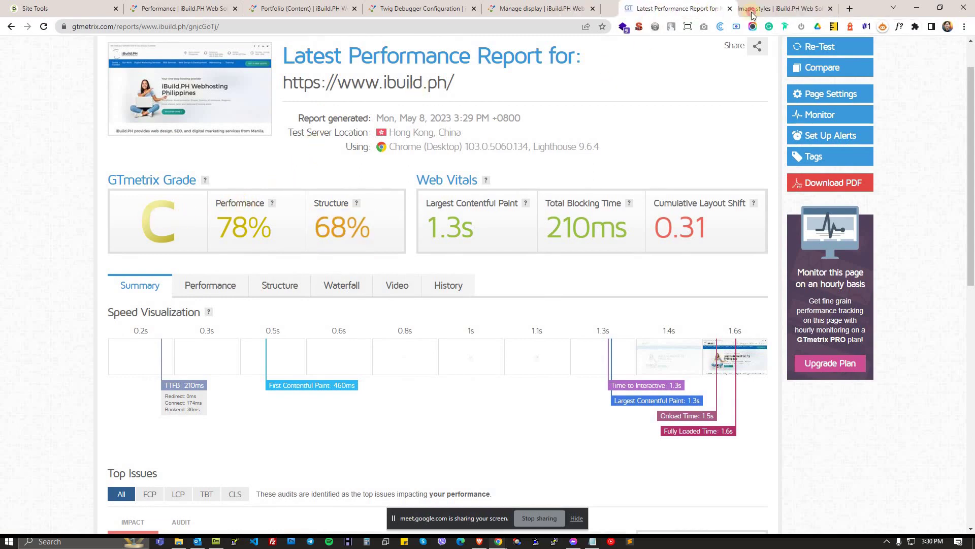
Select the 445 x 380 size and the '/portfolio/Metrop' URL part in the notes
{"action": "left_click", "coordinate": [777, 9]}
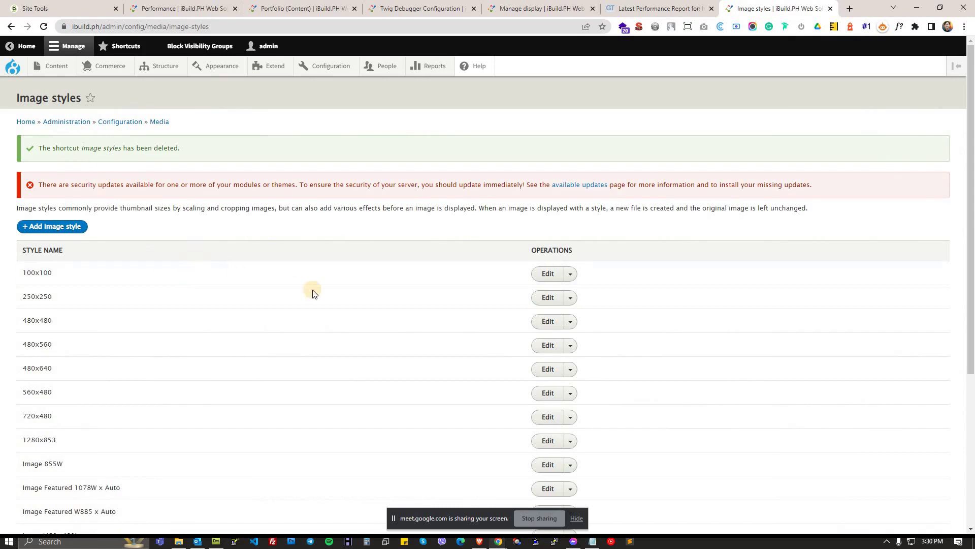
{"action": "key", "text": "alt+Tab"}
{"action": "key", "text": "Tab"}
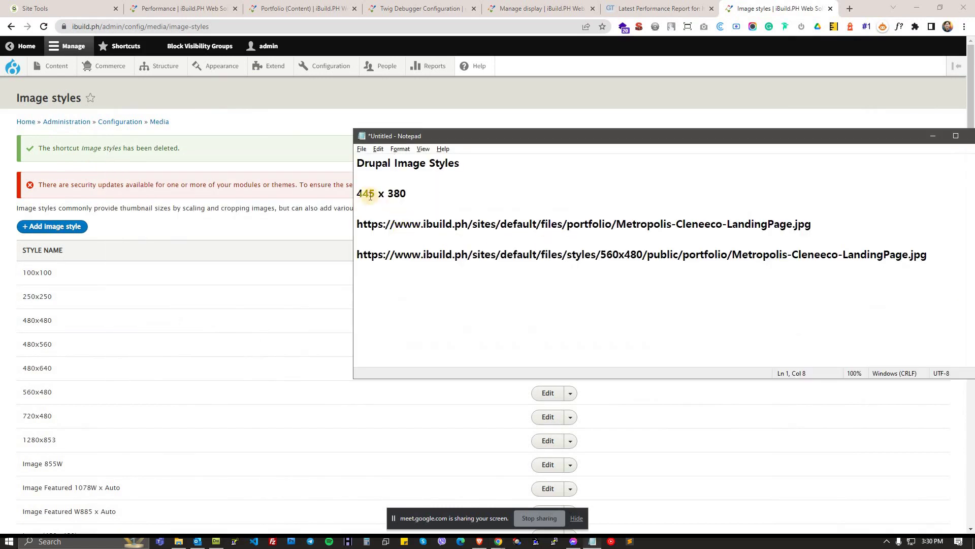
{"action": "left_click_drag", "start_coordinate": [376, 192], "coordinate": [349, 193]}
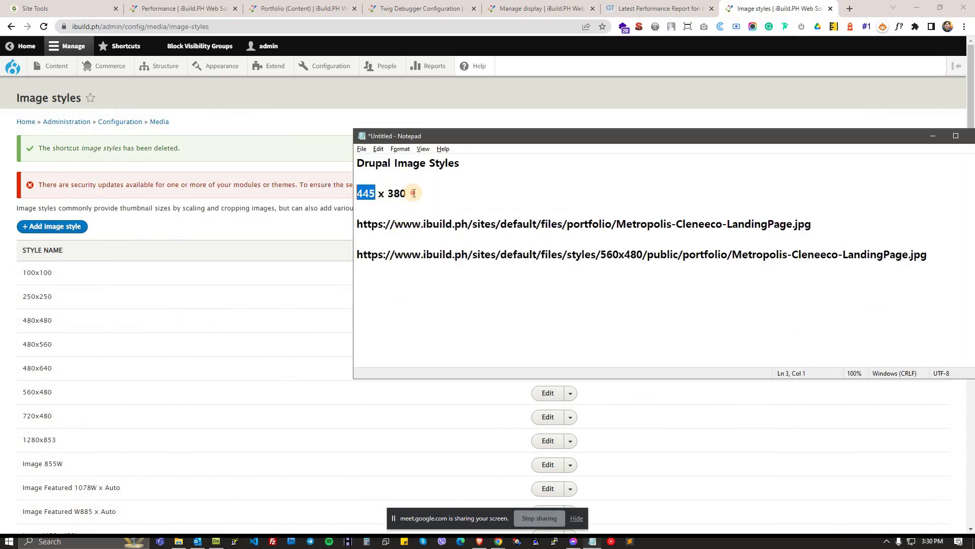
{"action": "left_click_drag", "start_coordinate": [414, 193], "coordinate": [345, 193]}
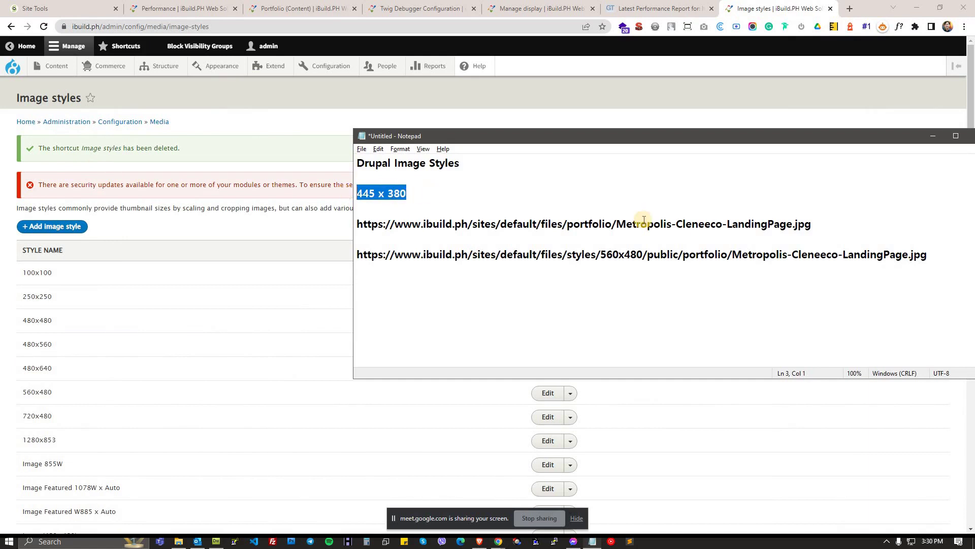
{"action": "left_click_drag", "start_coordinate": [563, 224], "coordinate": [654, 224]}
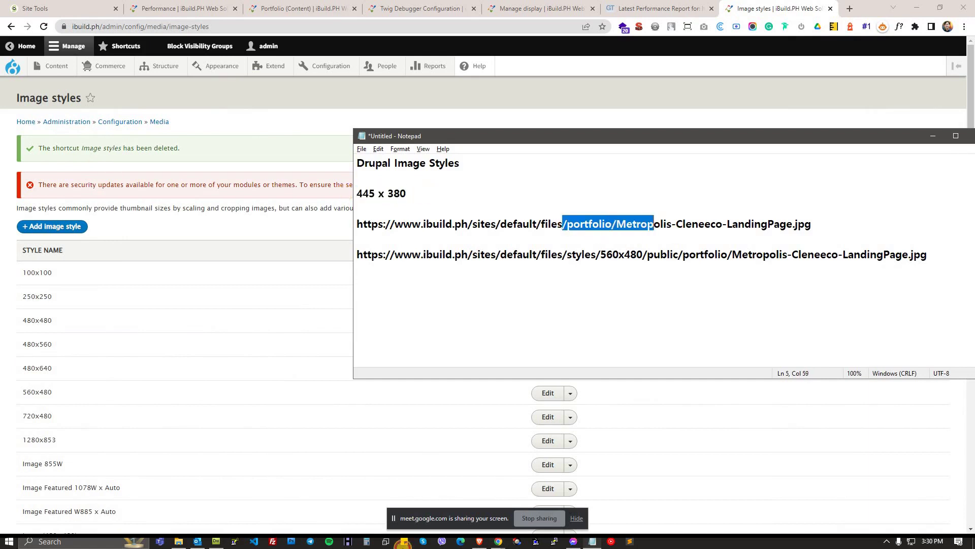
Confirm the first portfolio card overlay measures about 445.75 × 382.34 with the inspect picker
{"action": "left_click", "coordinate": [480, 541]}
{"action": "left_click", "coordinate": [298, 8]}
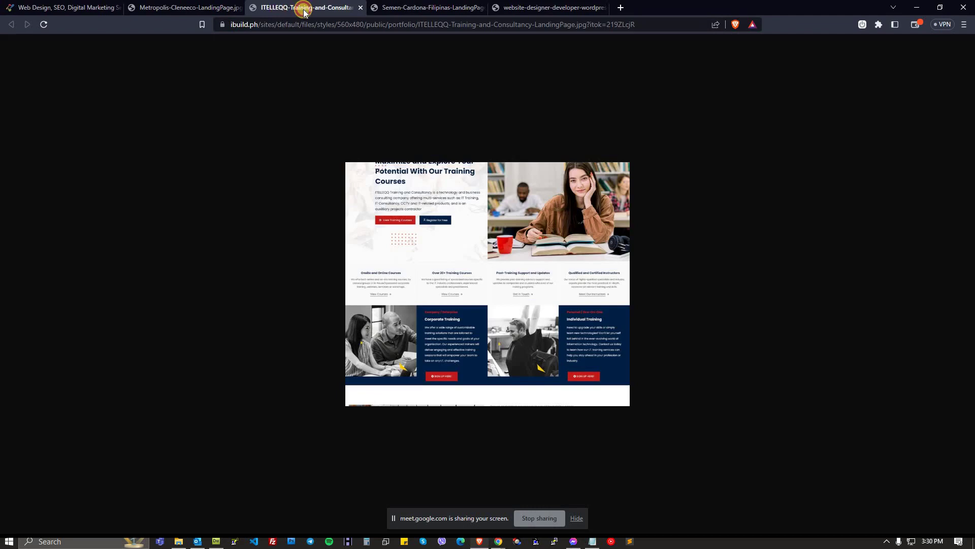
{"action": "left_click", "coordinate": [89, 7]}
{"action": "left_click", "coordinate": [12, 321]}
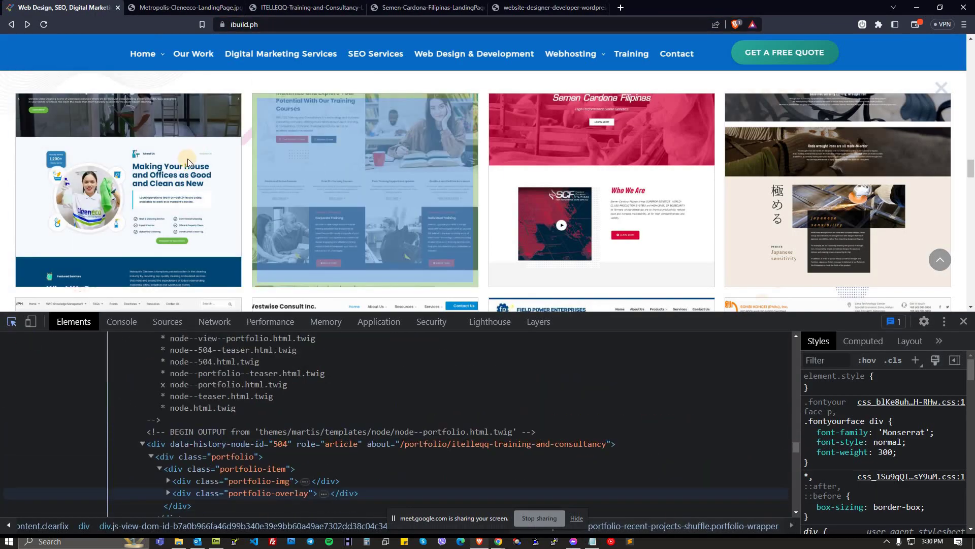
{"action": "left_click", "coordinate": [236, 145]}
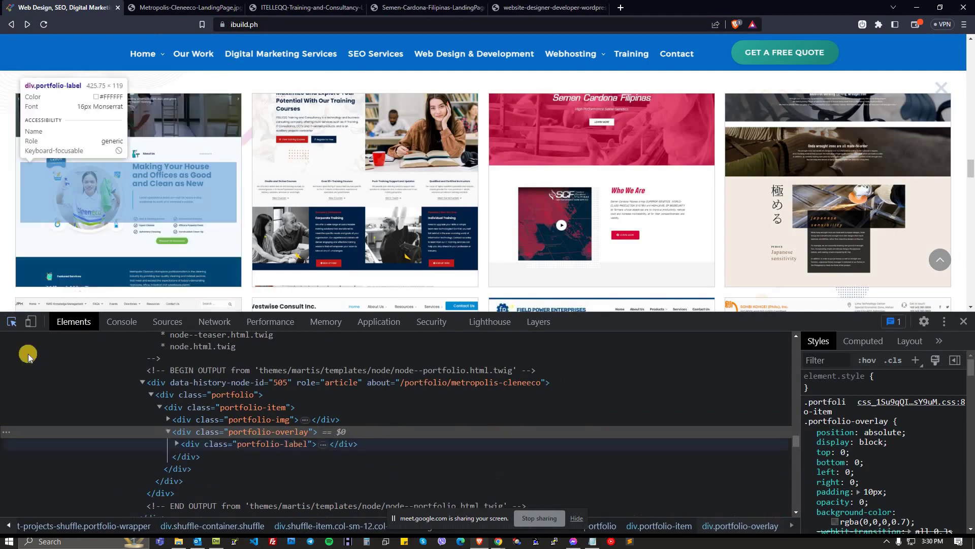
{"action": "scroll", "coordinate": [245, 238], "scroll_direction": "down", "scroll_amount": 2}
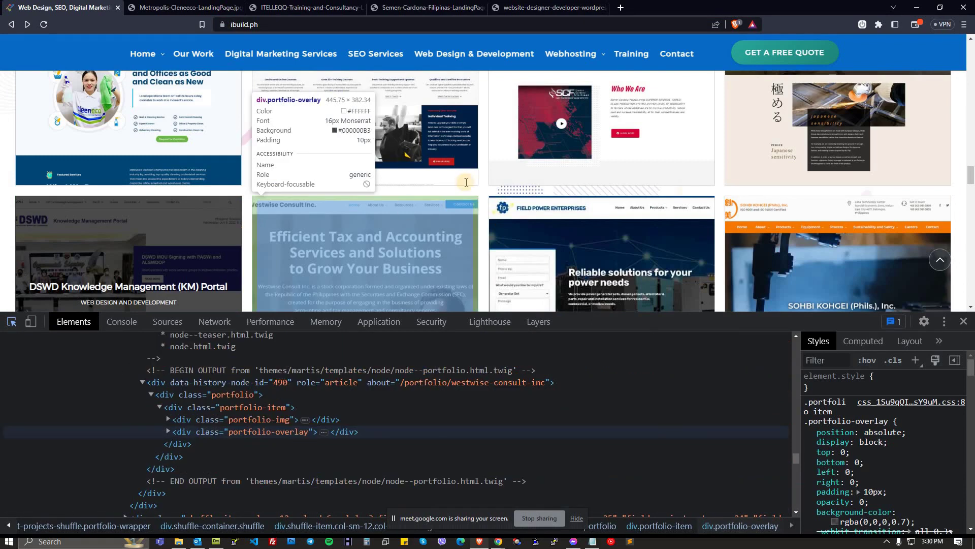
{"action": "key", "text": "alt+Tab"}
{"action": "left_click", "coordinate": [508, 203]}
{"action": "key", "text": "alt+Tab"}
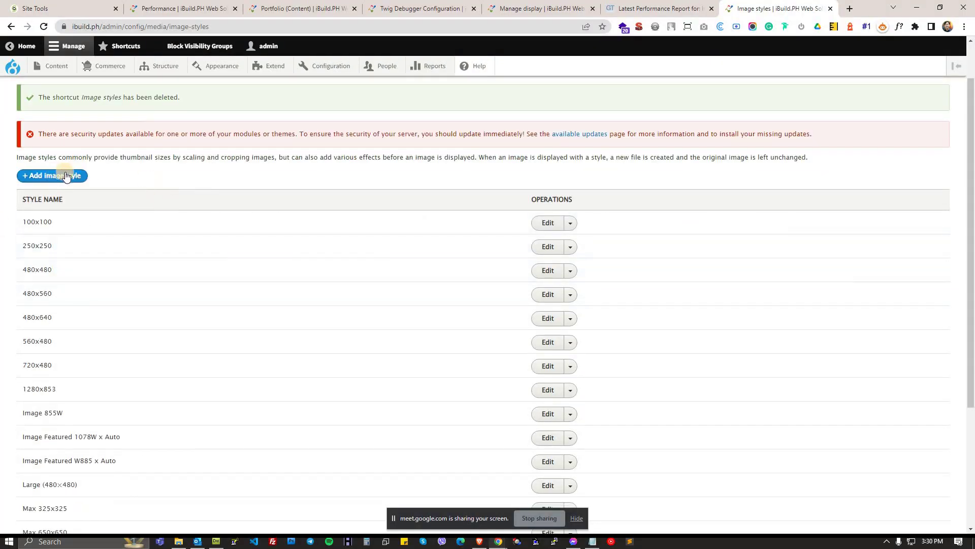
Choose '+ Add image style' on the Drupal Image styles list
{"action": "mouse_move", "coordinate": [339, 66]}
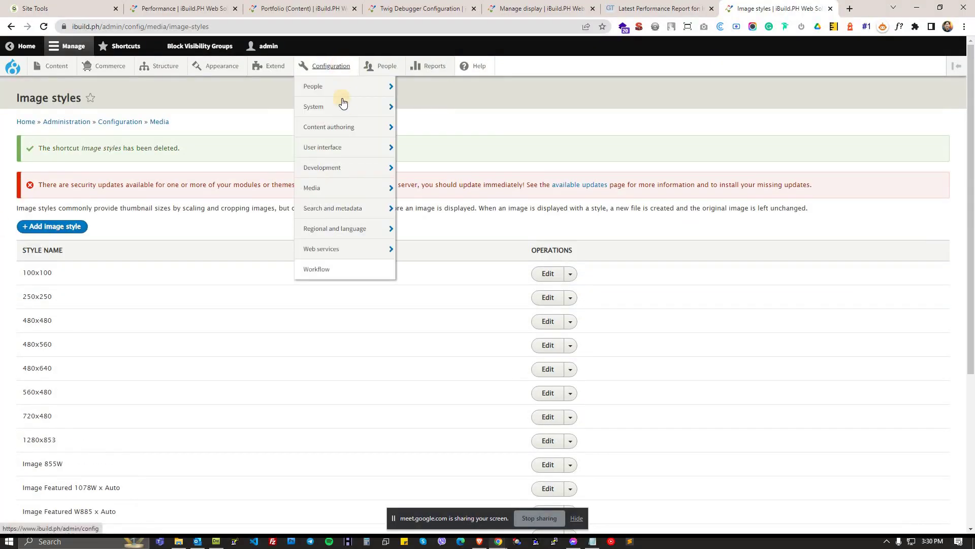
{"action": "mouse_move", "coordinate": [336, 171]}
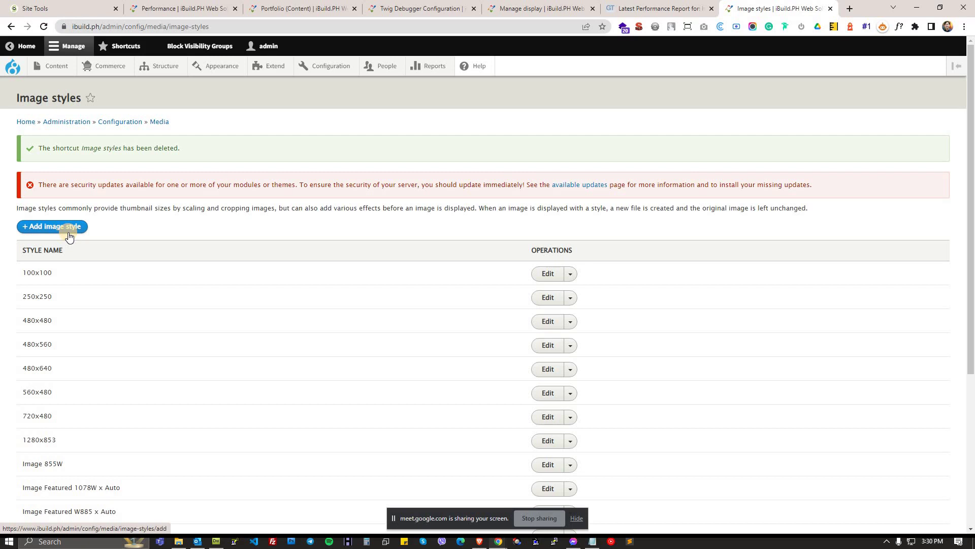
{"action": "key", "text": "alt+Tab"}
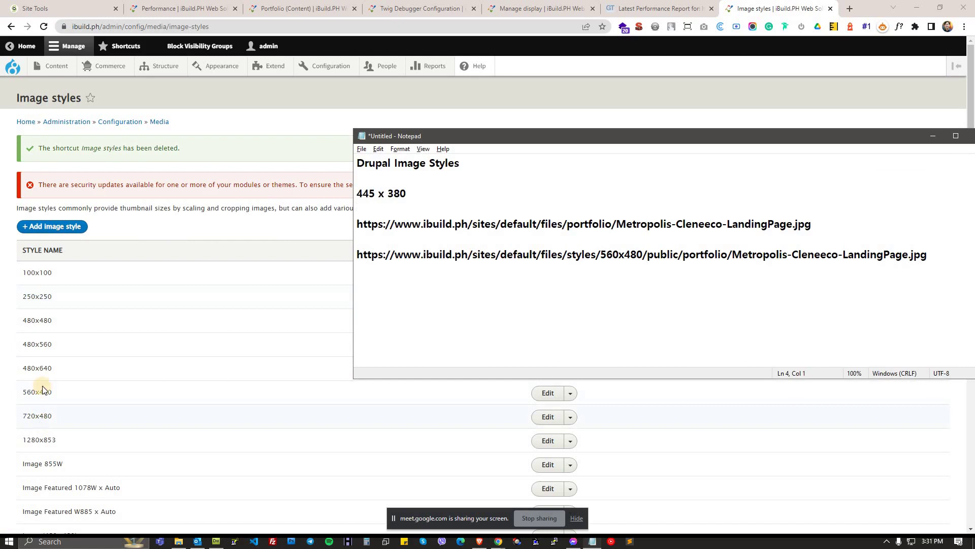
{"action": "left_click", "coordinate": [63, 227]}
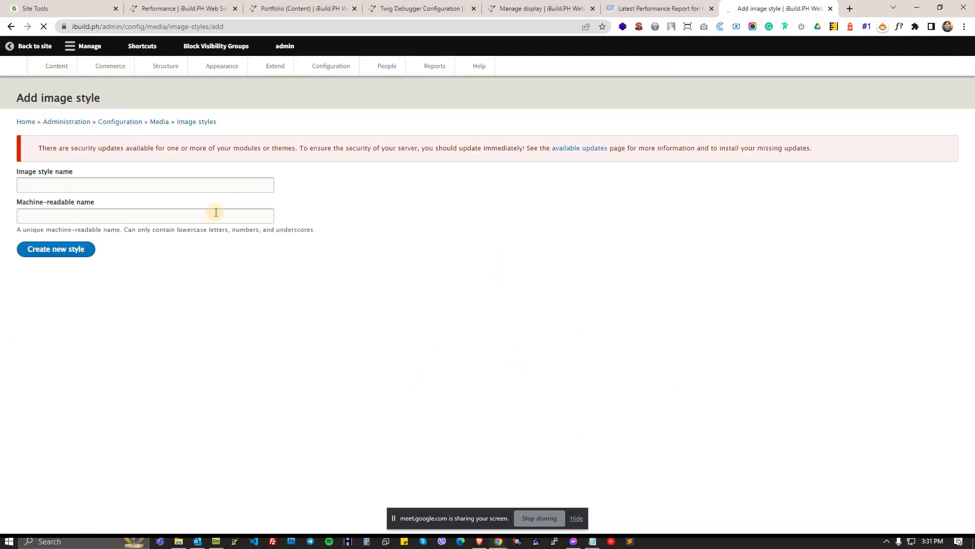
Paste 445 x 380 from the notes as the name and create the 445x380 style
{"action": "left_click", "coordinate": [167, 187]}
{"action": "key", "text": "alt+Tab"}
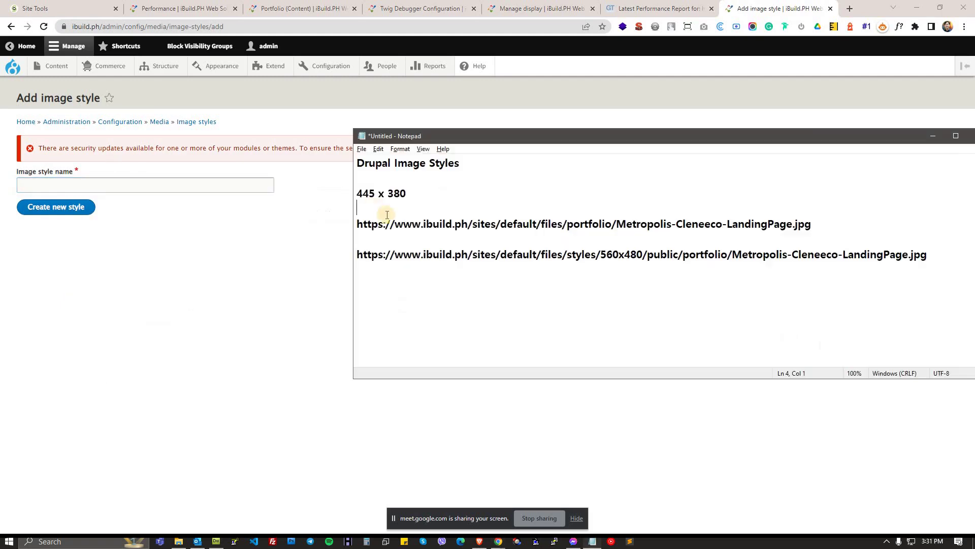
{"action": "left_click_drag", "start_coordinate": [410, 193], "coordinate": [340, 192]}
{"action": "key", "text": "ctrl+c"}
{"action": "left_click", "coordinate": [118, 180]}
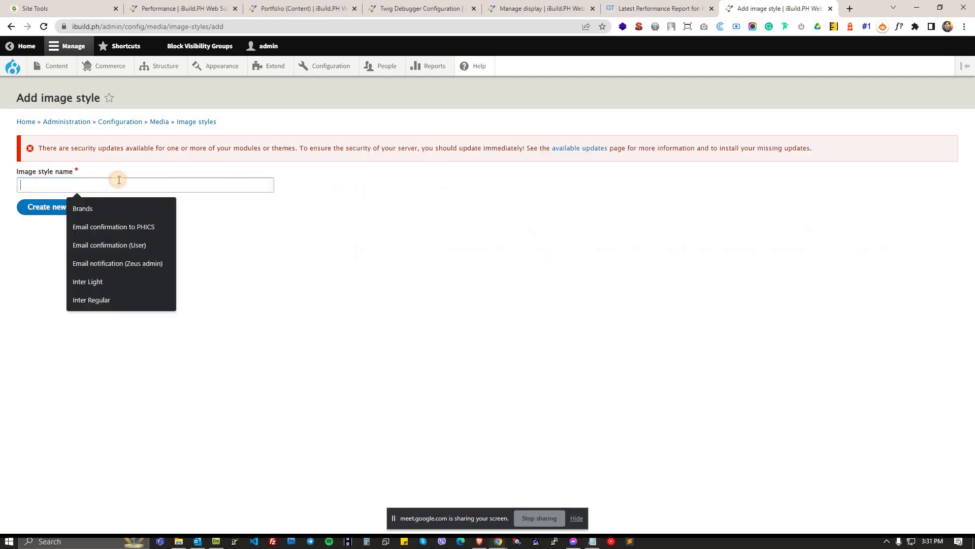
{"action": "key", "text": "ctrl+v"}
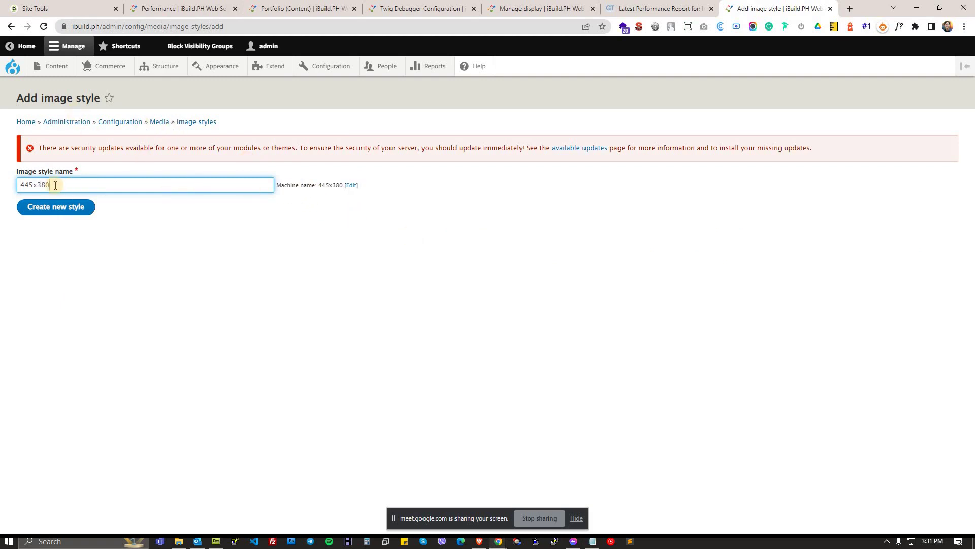
{"action": "double_click", "coordinate": [29, 185]}
{"action": "left_click", "coordinate": [58, 207]}
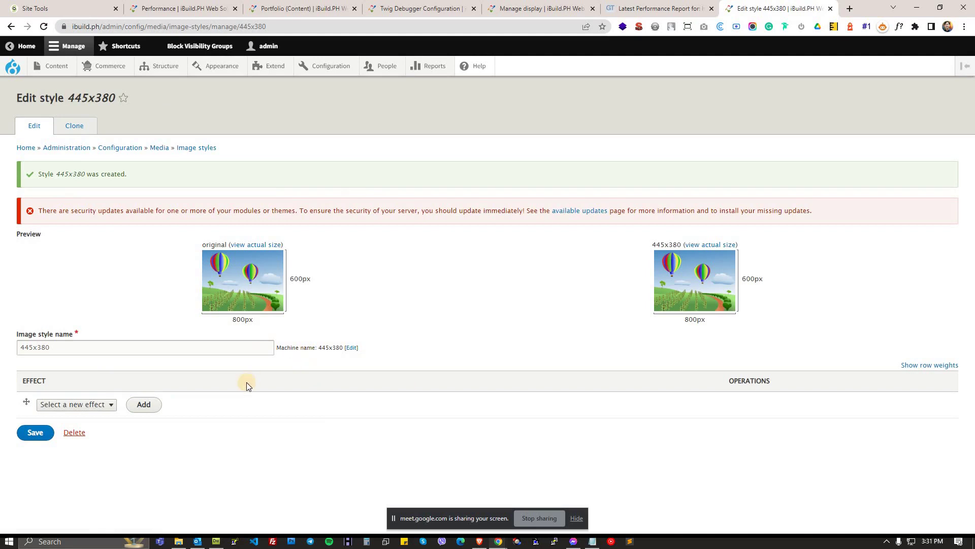
Edit the style label to read '445 x 380' with spaces around the x
{"action": "left_click", "coordinate": [44, 347]}
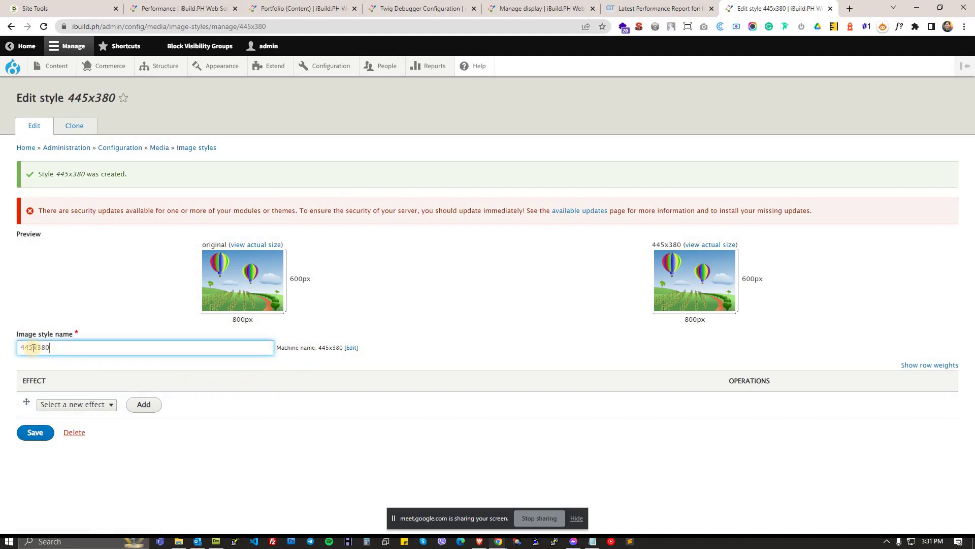
{"action": "left_click", "coordinate": [107, 348]}
{"action": "left_click", "coordinate": [41, 348]}
{"action": "left_click_drag", "start_coordinate": [72, 346], "coordinate": [14, 346]}
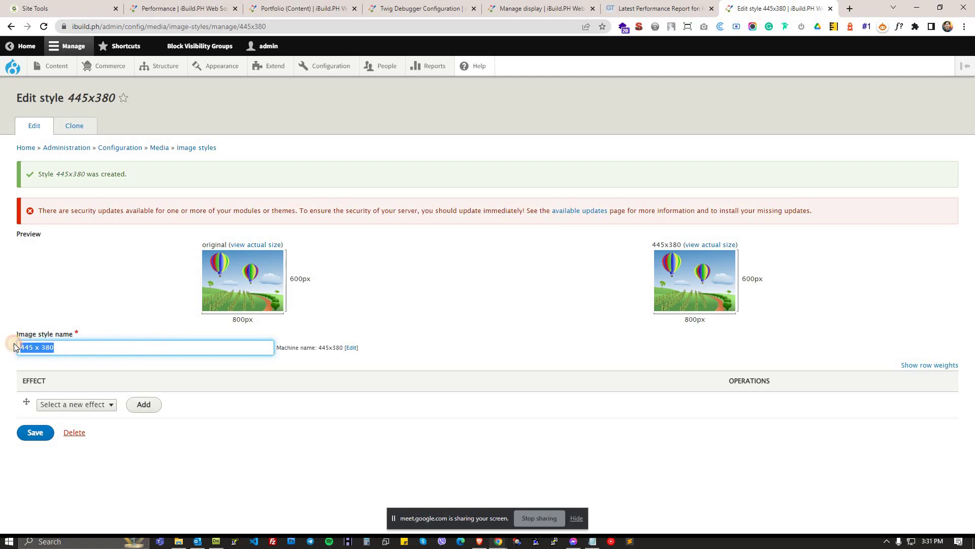
{"action": "left_click", "coordinate": [140, 387]}
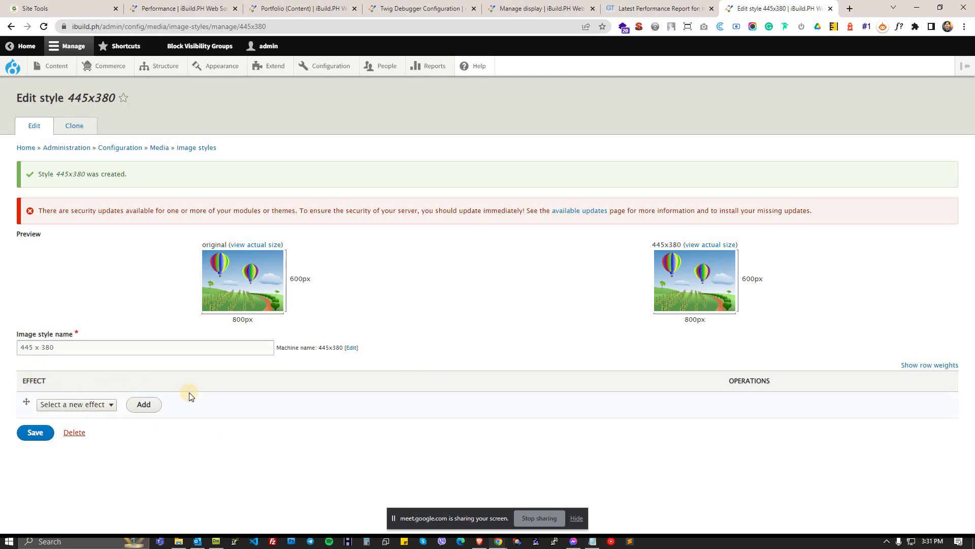
Zoom the page, then choose Scale and crop from the effect list and add it to the 445 x 380 style
{"action": "key", "text": "ctrl+plus"}
{"action": "key", "text": "ctrl+plus"}
{"action": "key", "text": "ctrl+plus"}
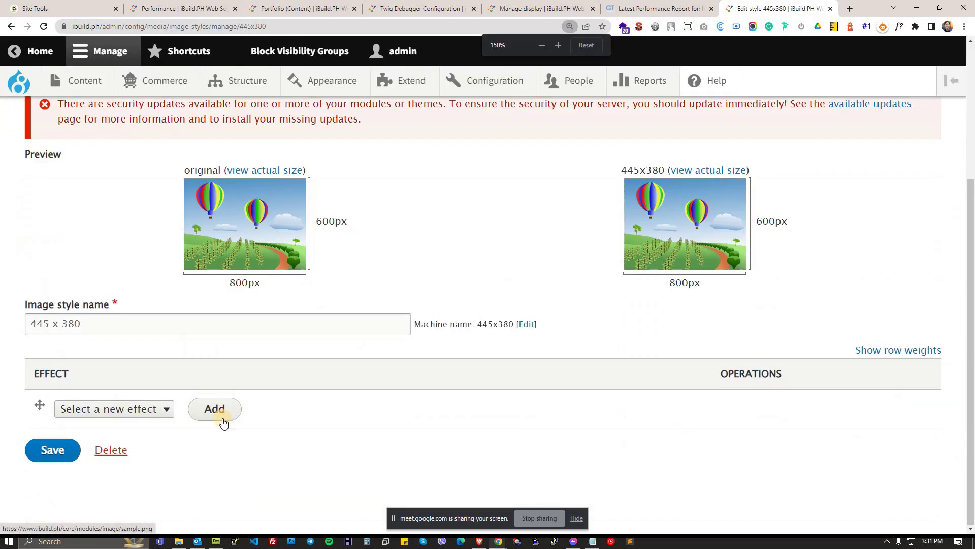
{"action": "left_click", "coordinate": [139, 408]}
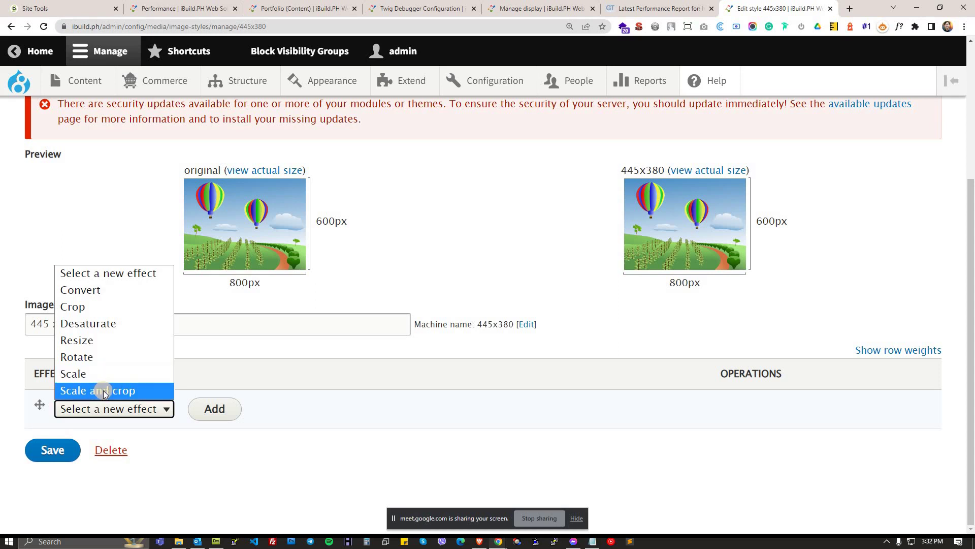
{"action": "left_click", "coordinate": [104, 390]}
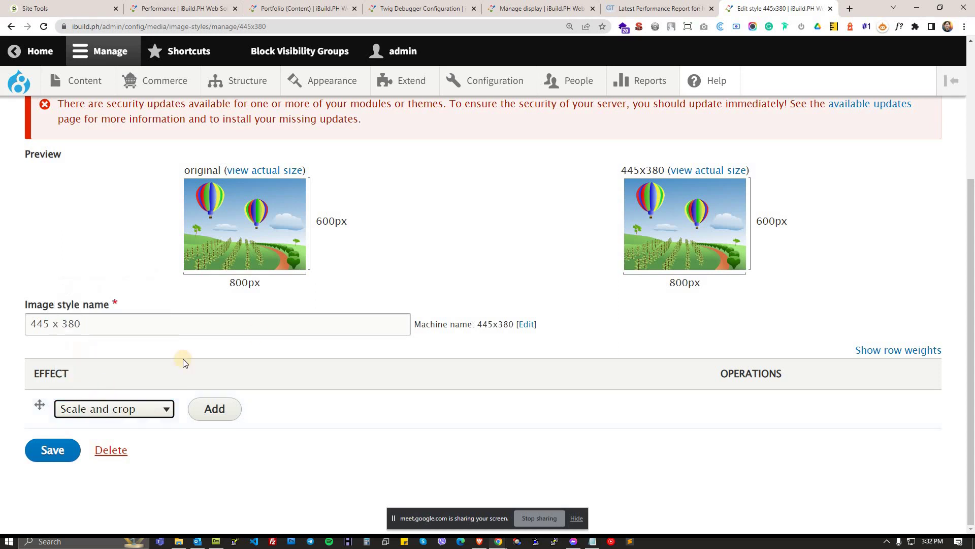
{"action": "left_click", "coordinate": [220, 413]}
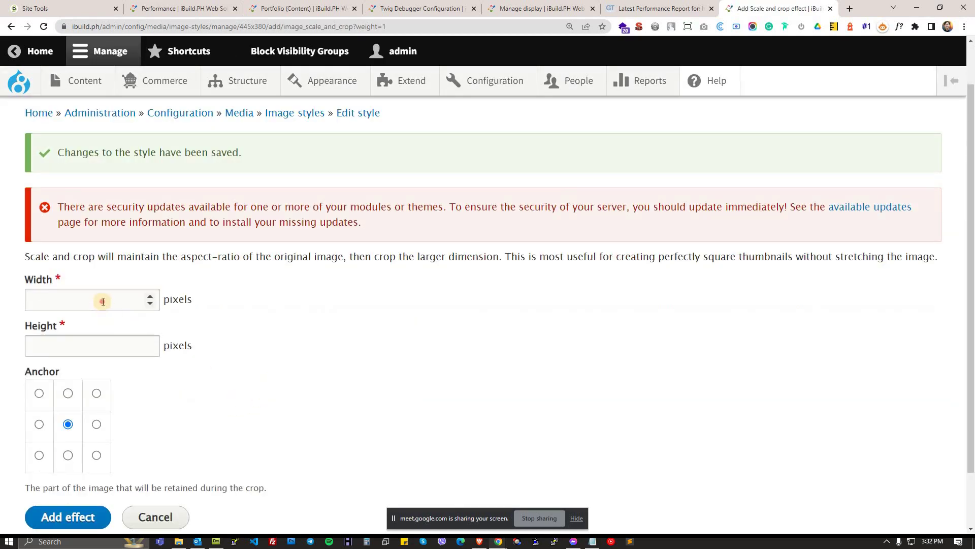
Paste 445 from the notes into the effect's Width field
{"action": "left_click", "coordinate": [74, 299]}
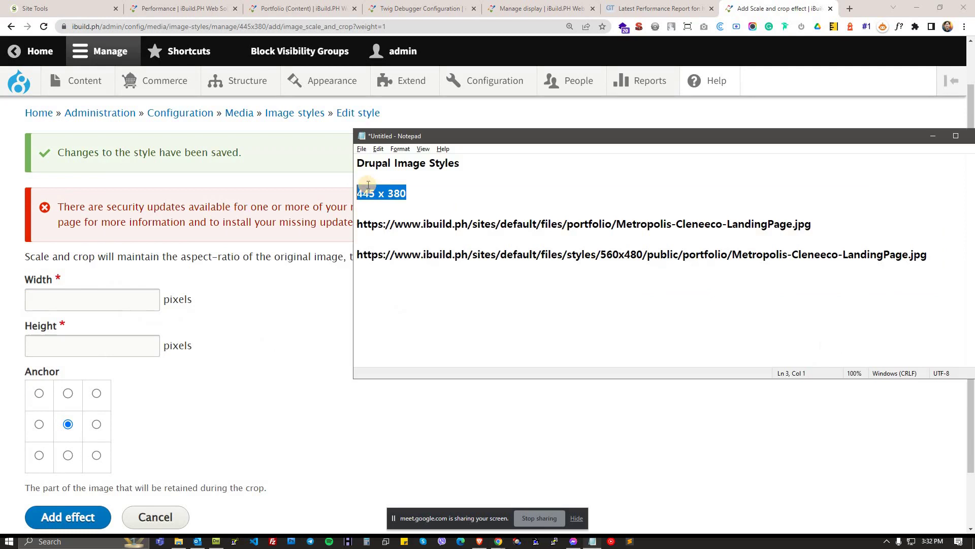
{"action": "left_click_drag", "start_coordinate": [358, 193], "coordinate": [376, 193]}
{"action": "key", "text": "ctrl+c"}
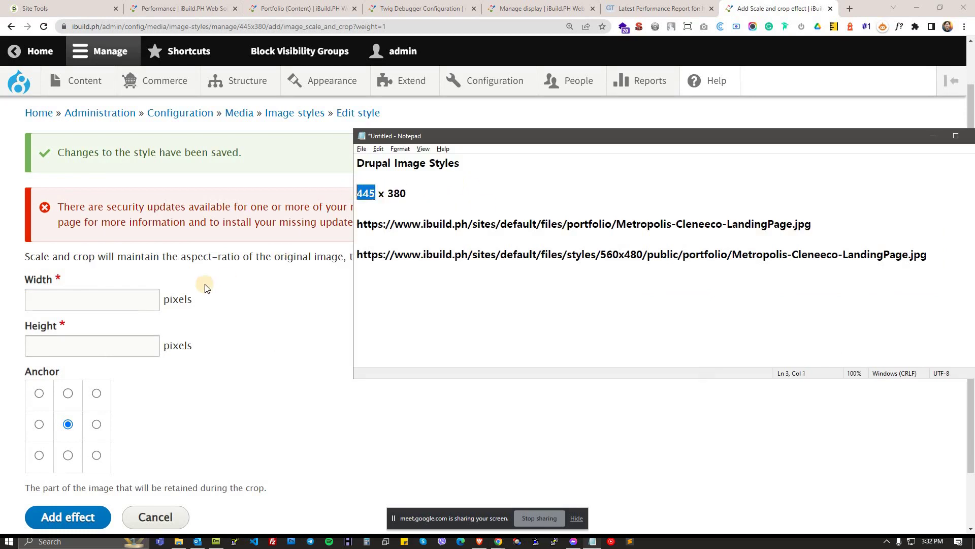
{"action": "left_click", "coordinate": [121, 298]}
{"action": "key", "text": "ctrl+v"}
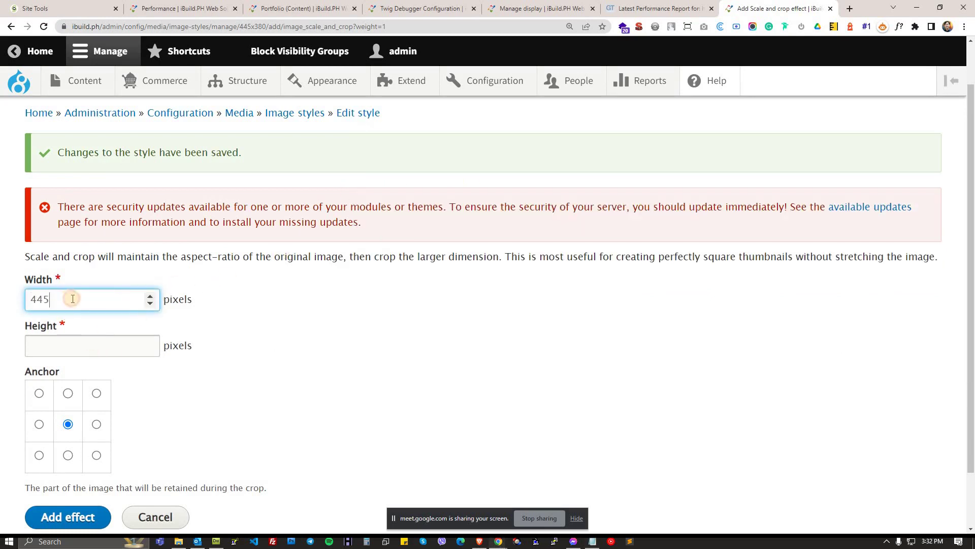
{"action": "left_click_drag", "start_coordinate": [73, 299], "coordinate": [28, 300]}
Paste 380 from the notes into Height and set the anchor to top centre
{"action": "left_click", "coordinate": [148, 345]}
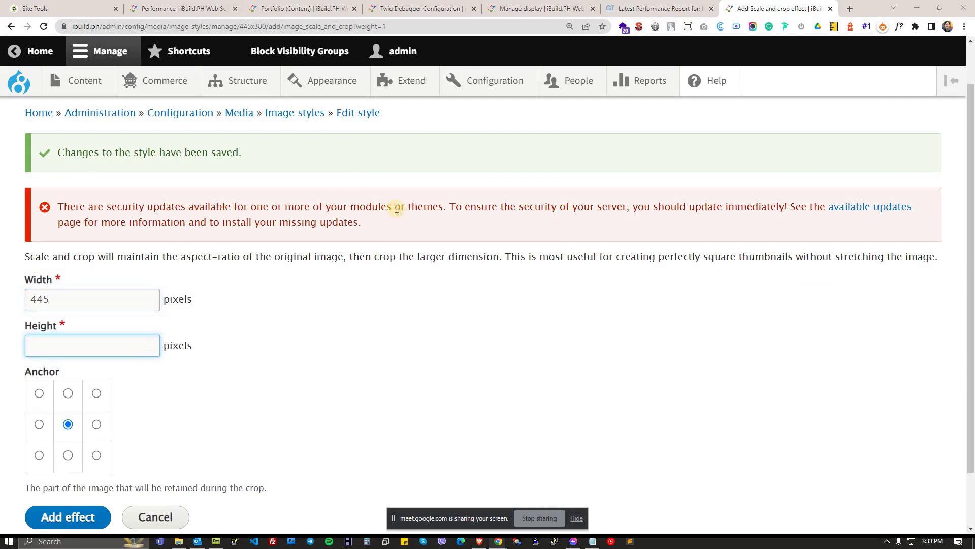
{"action": "key", "text": "alt+Tab"}
{"action": "double_click", "coordinate": [396, 193]}
{"action": "key", "text": "ctrl+c"}
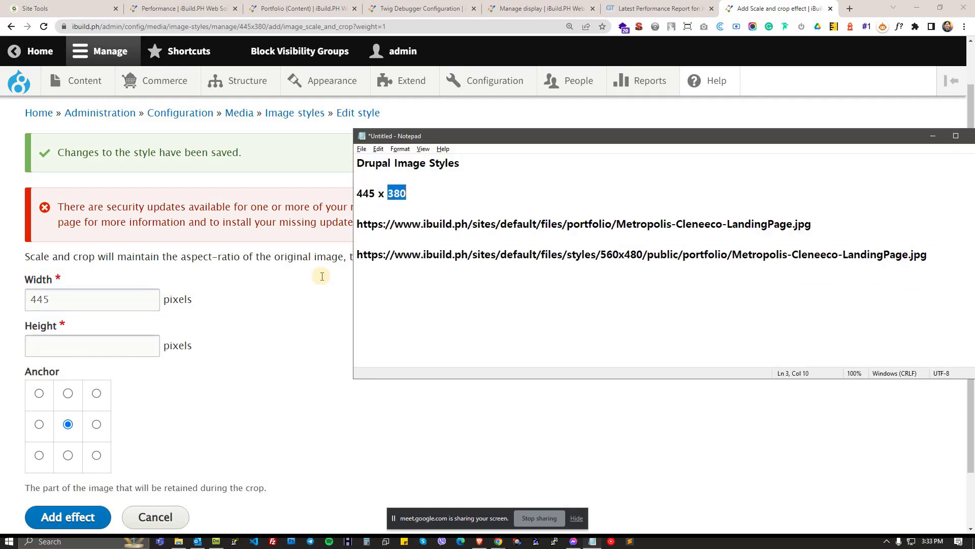
{"action": "left_click", "coordinate": [110, 340]}
{"action": "key", "text": "ctrl+v"}
{"action": "scroll", "coordinate": [356, 329], "scroll_direction": "down", "scroll_amount": 2}
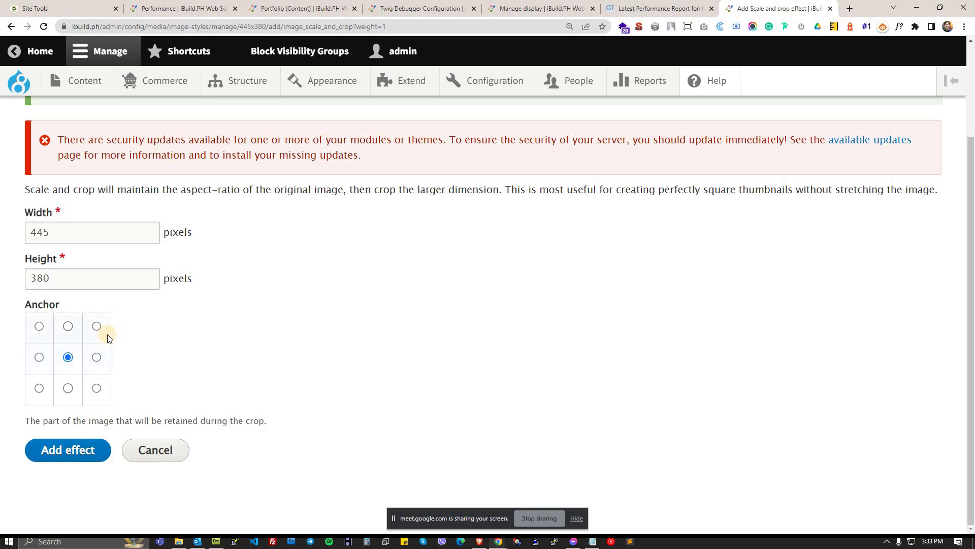
{"action": "left_click", "coordinate": [69, 357]}
Copy the original Metropolis-Cleneeco-LandingPage.jpg address from the notes and load it in a new tab
{"action": "left_click", "coordinate": [594, 541]}
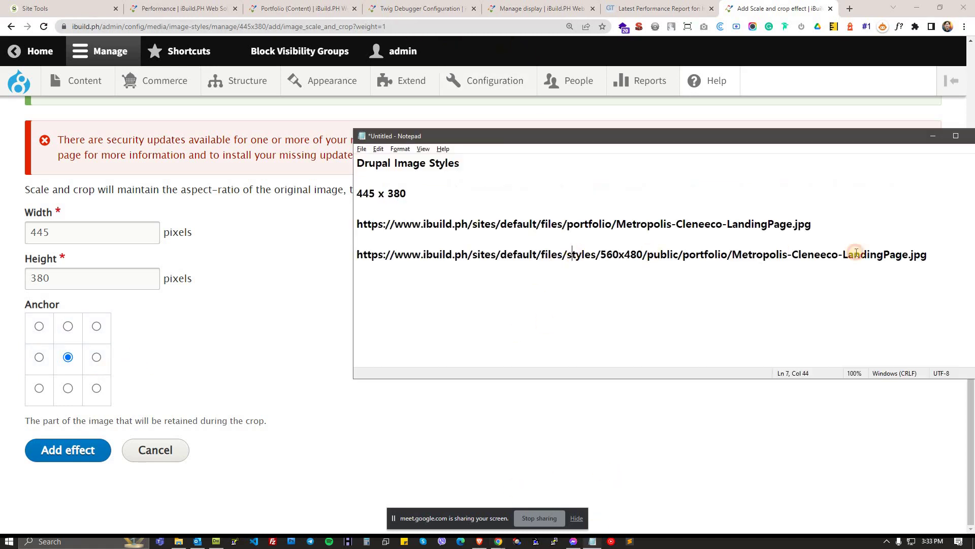
{"action": "left_click_drag", "start_coordinate": [927, 254], "coordinate": [838, 254]}
{"action": "left_click_drag", "start_coordinate": [498, 253], "coordinate": [351, 254]}
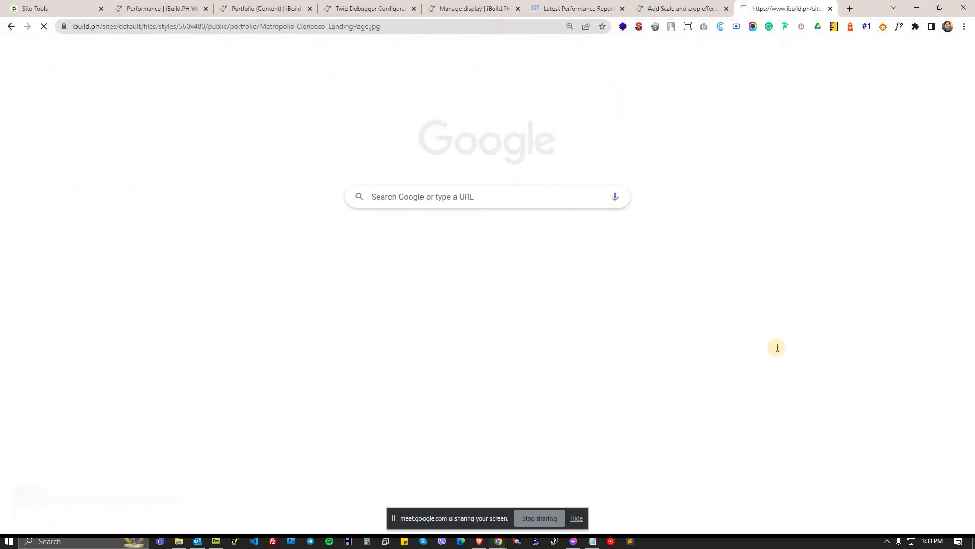
{"action": "key", "text": "alt+Tab"}
{"action": "left_click_drag", "start_coordinate": [812, 224], "coordinate": [355, 225]}
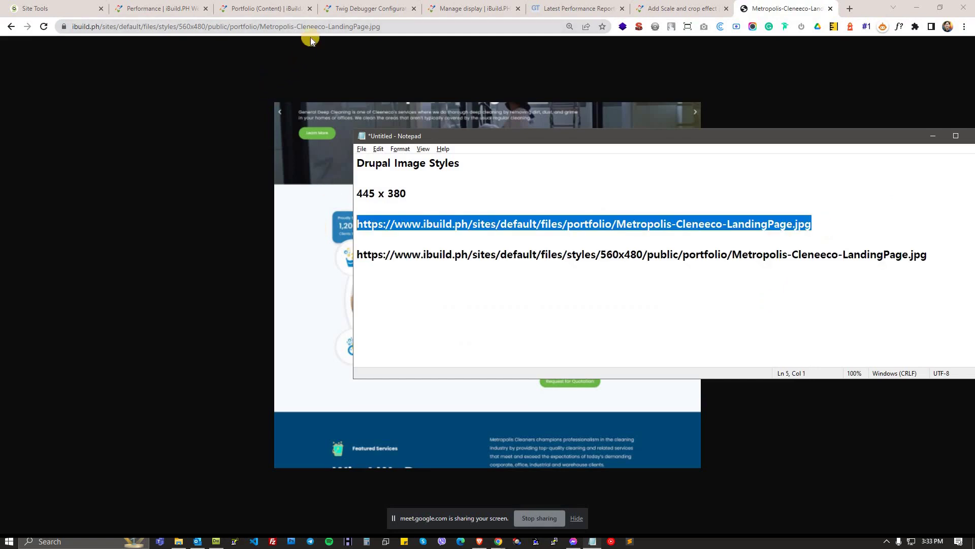
{"action": "left_click", "coordinate": [684, 6]}
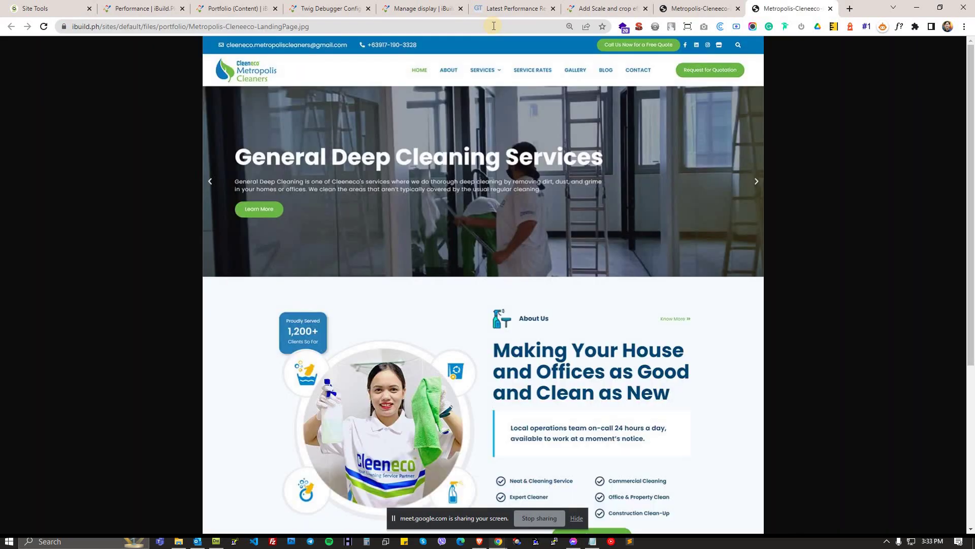
View the original landing-page image at full size and scroll through it
{"action": "left_click", "coordinate": [689, 193]}
{"action": "left_click", "coordinate": [536, 263]}
{"action": "scroll", "coordinate": [747, 275], "scroll_direction": "down", "scroll_amount": 5}
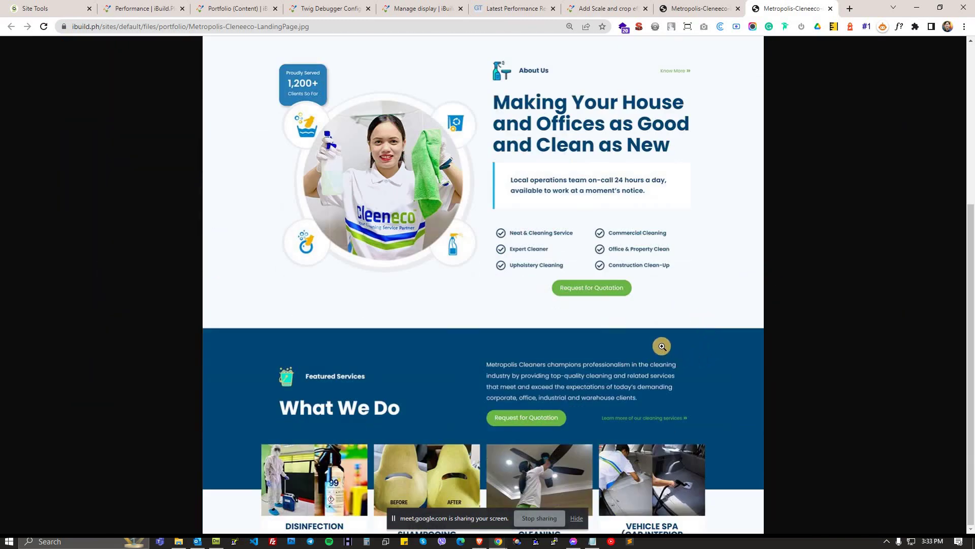
{"action": "scroll", "coordinate": [662, 346], "scroll_direction": "up", "scroll_amount": 5}
{"action": "scroll", "coordinate": [646, 317], "scroll_direction": "down", "scroll_amount": 5}
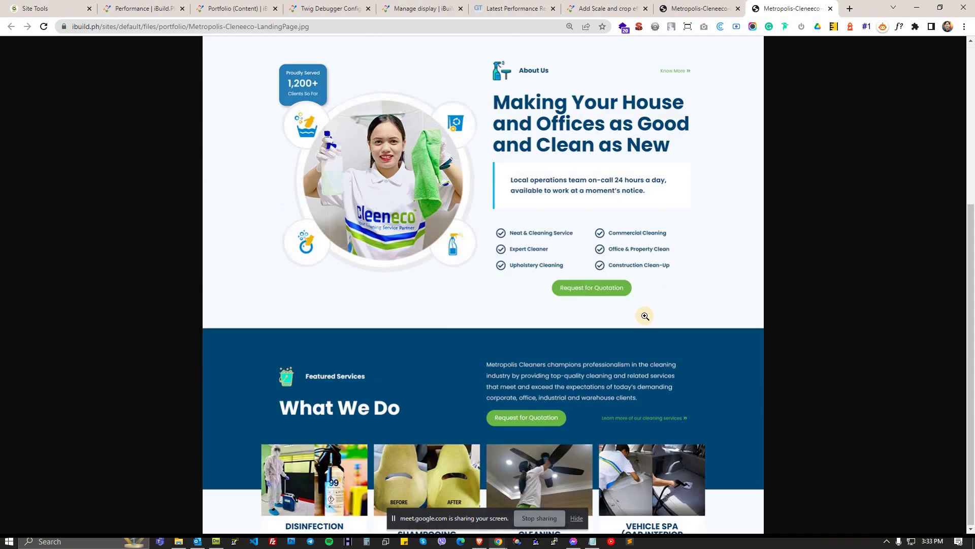
{"action": "scroll", "coordinate": [645, 316], "scroll_direction": "up", "scroll_amount": 5}
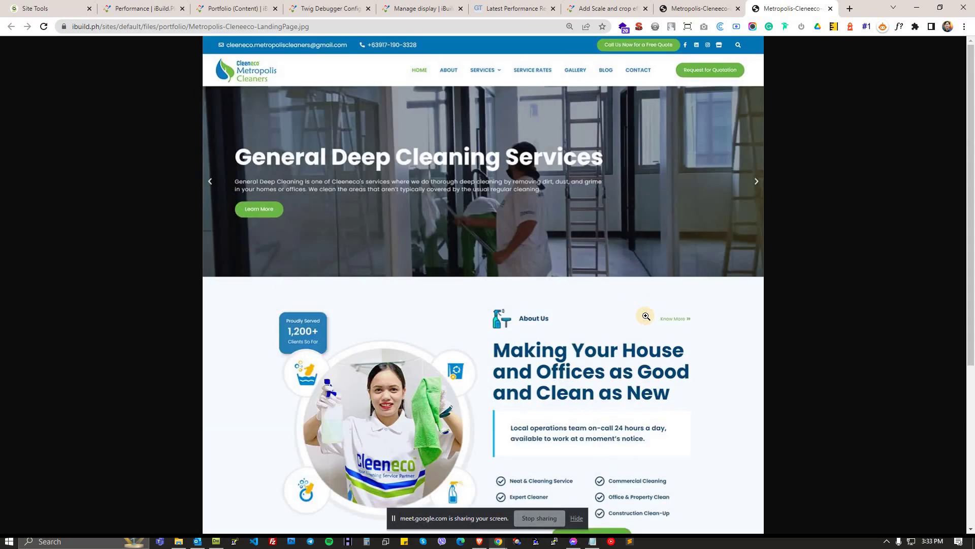
{"action": "scroll", "coordinate": [647, 318], "scroll_direction": "down", "scroll_amount": 5}
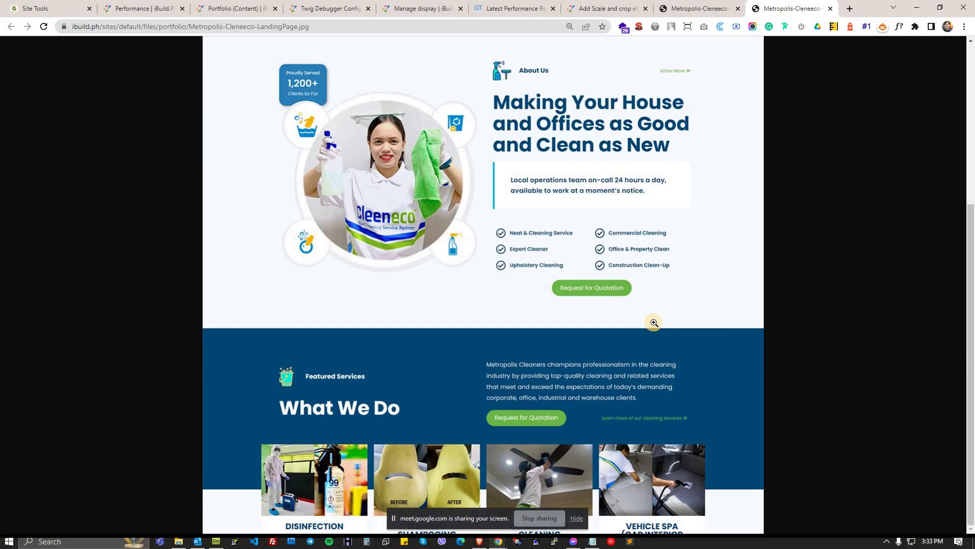
{"action": "scroll", "coordinate": [671, 322], "scroll_direction": "up", "scroll_amount": 5}
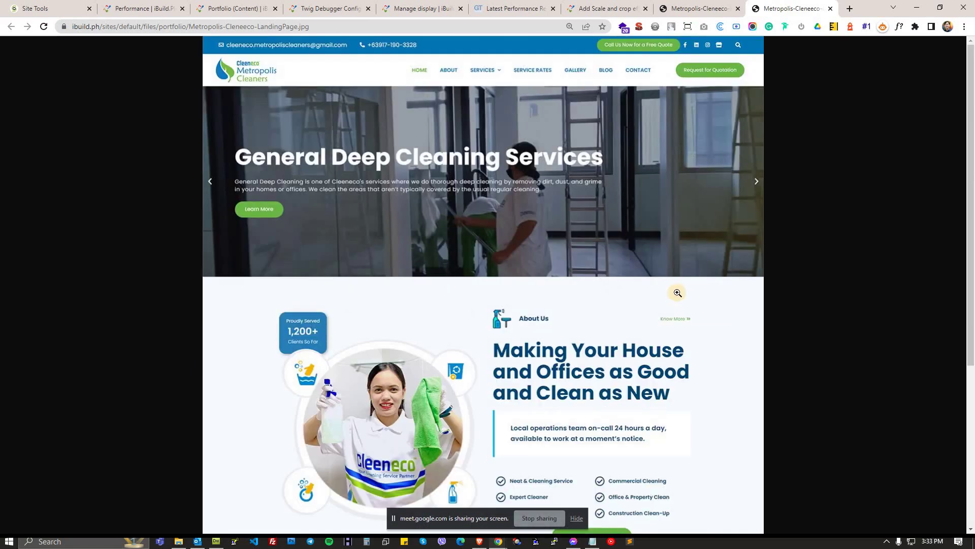
Compare the original image with its 560x480 styled version in the other tab
{"action": "left_click", "coordinate": [704, 6]}
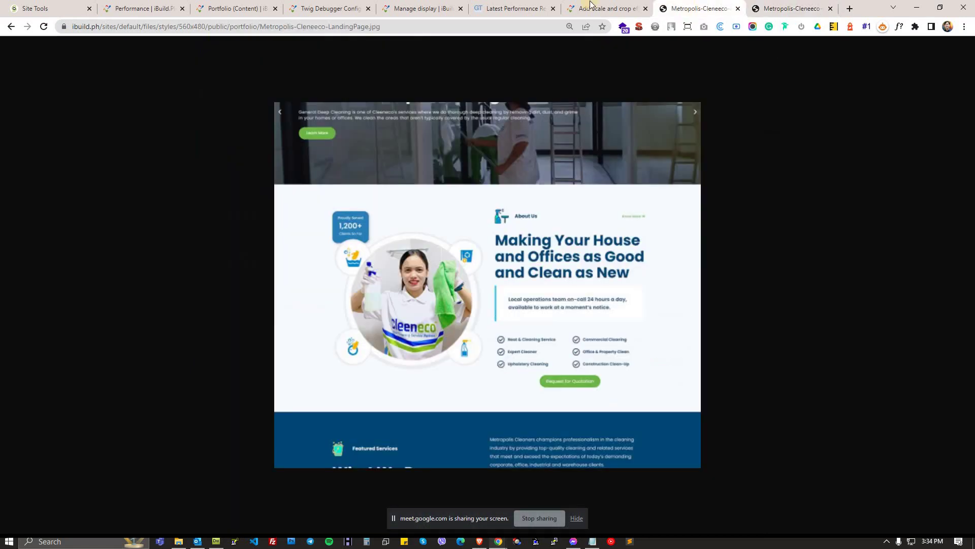
{"action": "left_click_drag", "start_coordinate": [175, 26], "coordinate": [205, 27]}
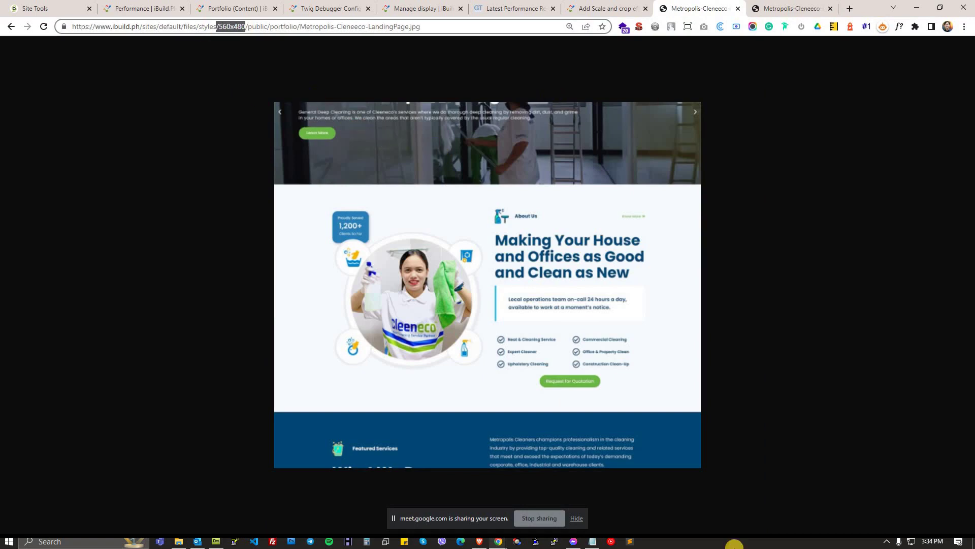
{"action": "left_click", "coordinate": [776, 7]}
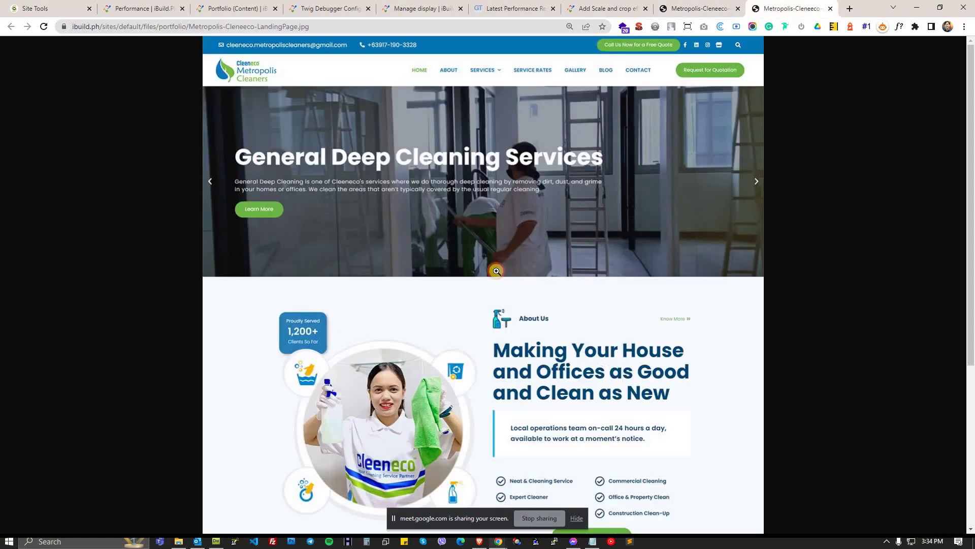
{"action": "scroll", "coordinate": [559, 295], "scroll_direction": "down", "scroll_amount": 3}
{"action": "scroll", "coordinate": [559, 298], "scroll_direction": "up", "scroll_amount": 1}
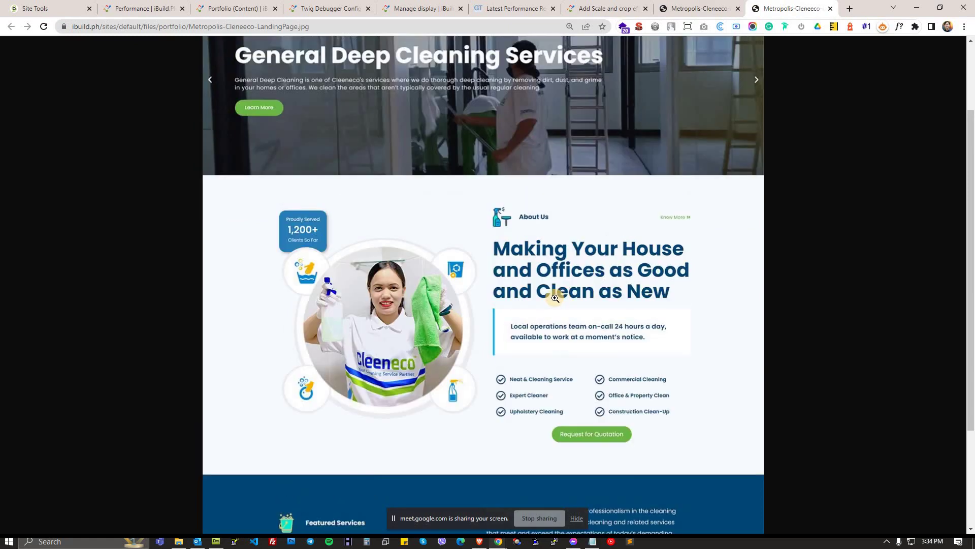
{"action": "scroll", "coordinate": [555, 299], "scroll_direction": "down", "scroll_amount": 1}
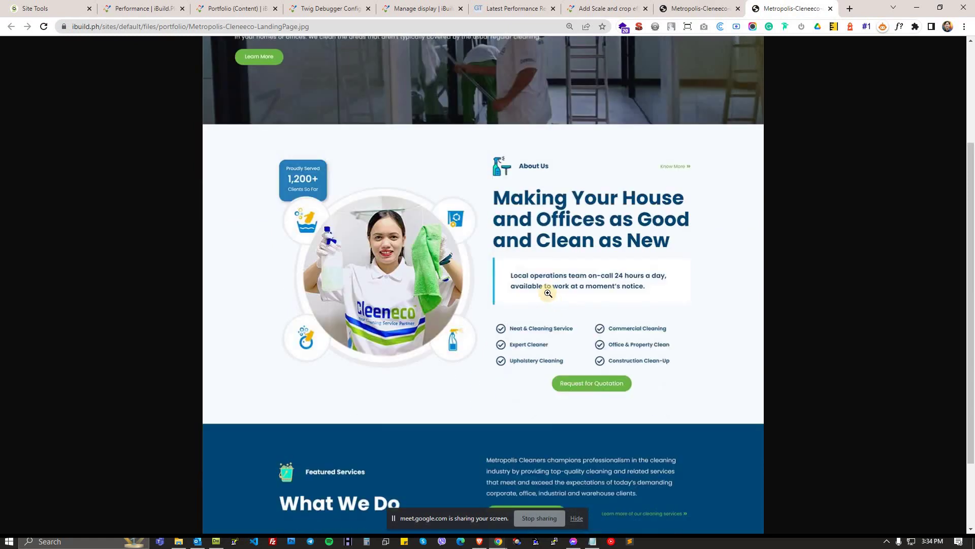
{"action": "left_click", "coordinate": [443, 8]}
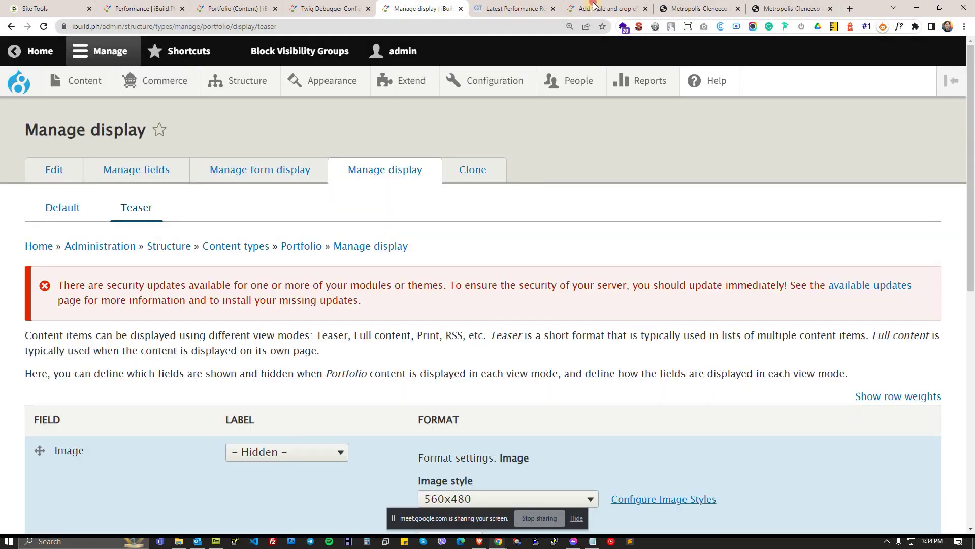
{"action": "left_click", "coordinate": [590, 8]}
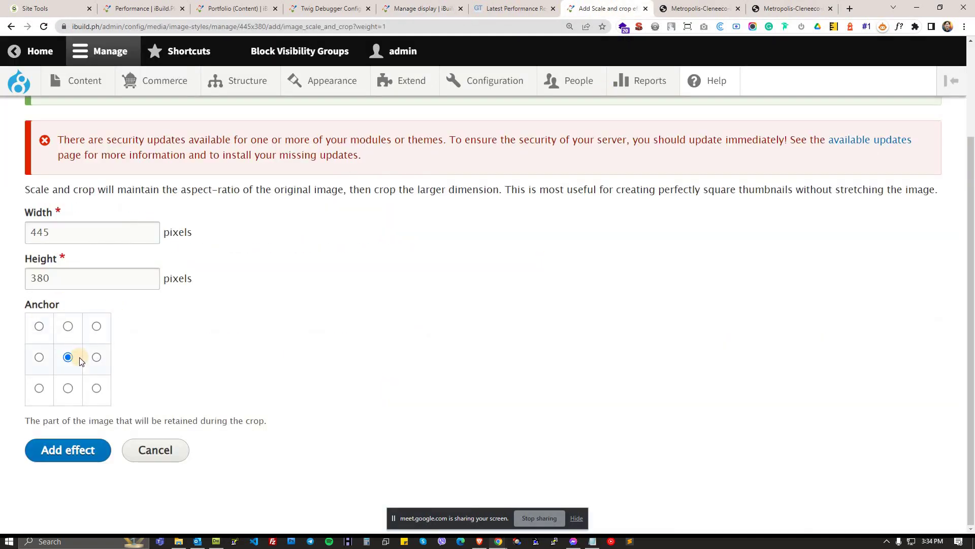
{"action": "left_click", "coordinate": [779, 9]}
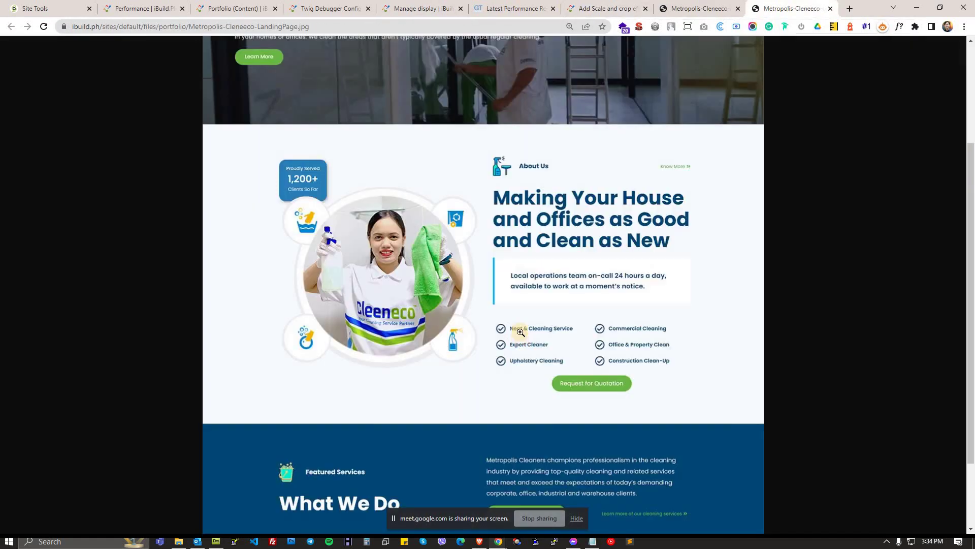
{"action": "scroll", "coordinate": [533, 328], "scroll_direction": "up", "scroll_amount": 3}
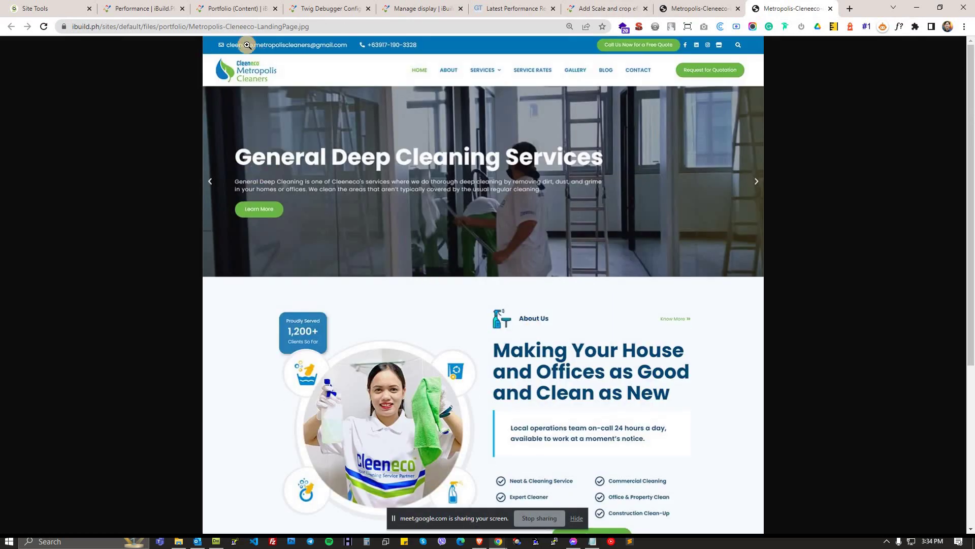
Take two Lightshot captures of the original image's visible areas
{"action": "key", "text": "Print"}
{"action": "left_click_drag", "start_coordinate": [202, 38], "coordinate": [764, 471]}
{"action": "key", "text": "ctrl+c"}
{"action": "scroll", "coordinate": [667, 364], "scroll_direction": "down", "scroll_amount": 3}
{"action": "scroll", "coordinate": [667, 364], "scroll_direction": "down", "scroll_amount": 2}
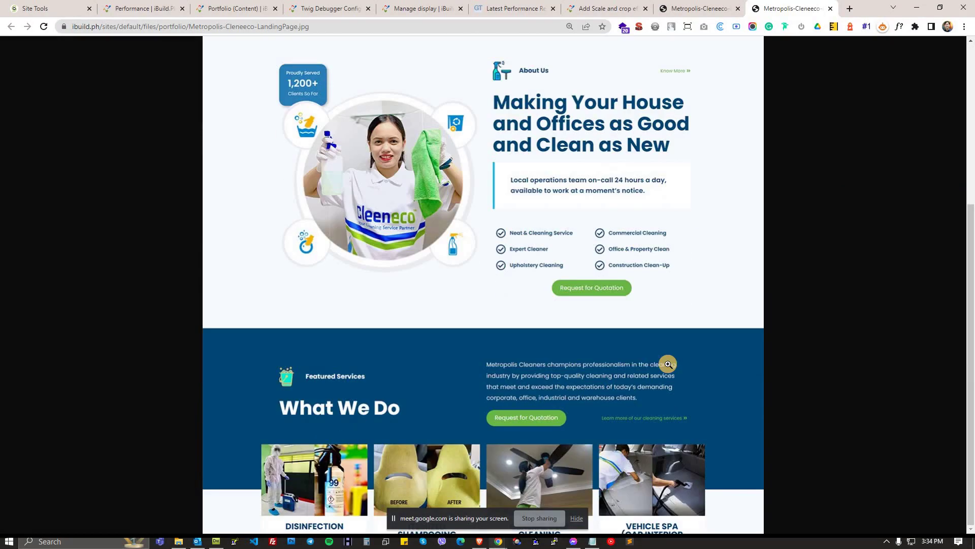
{"action": "key", "text": "Print"}
{"action": "left_click_drag", "start_coordinate": [203, 53], "coordinate": [765, 477]}
{"action": "key", "text": "ctrl+c"}
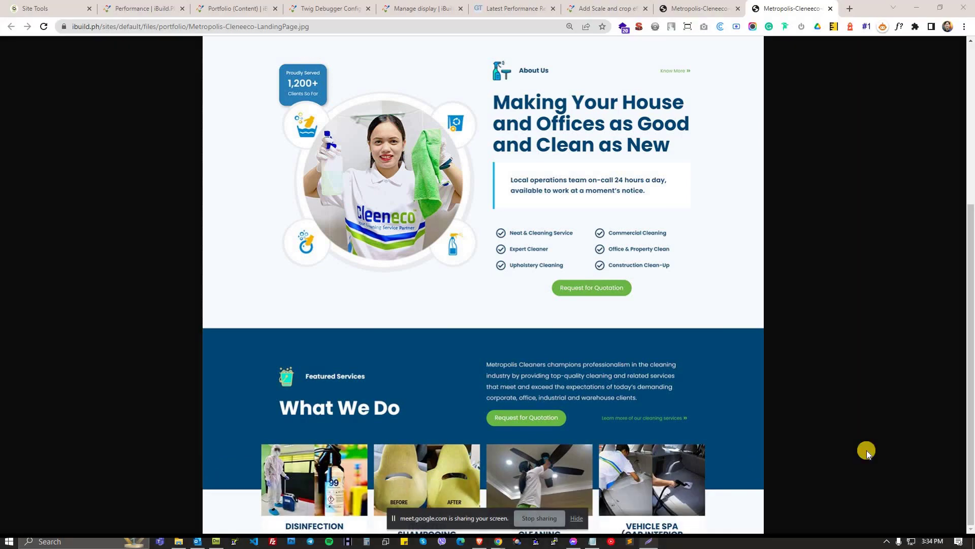
Anchor the Scale and crop effect at top centre and add it to the style
{"action": "left_click", "coordinate": [605, 8]}
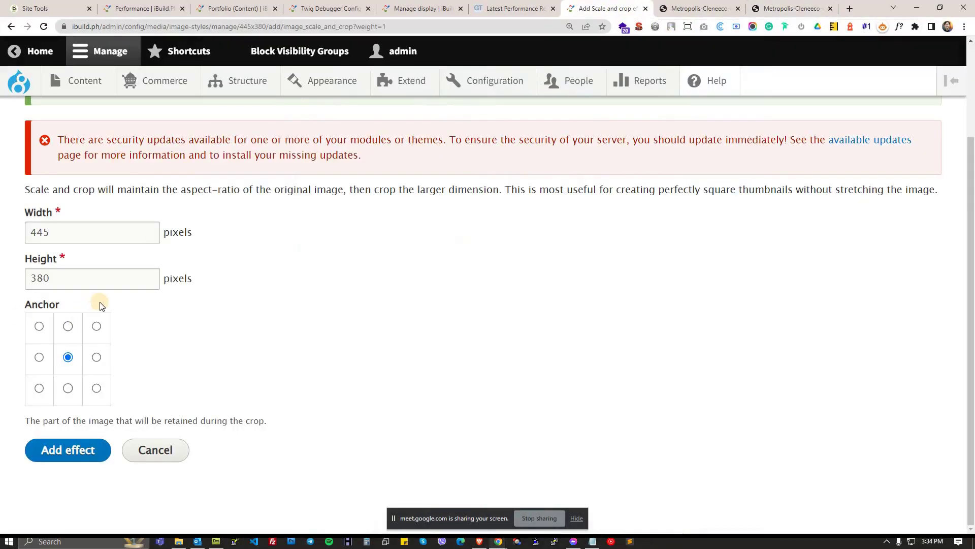
{"action": "left_click", "coordinate": [69, 330]}
{"action": "left_click", "coordinate": [85, 455]}
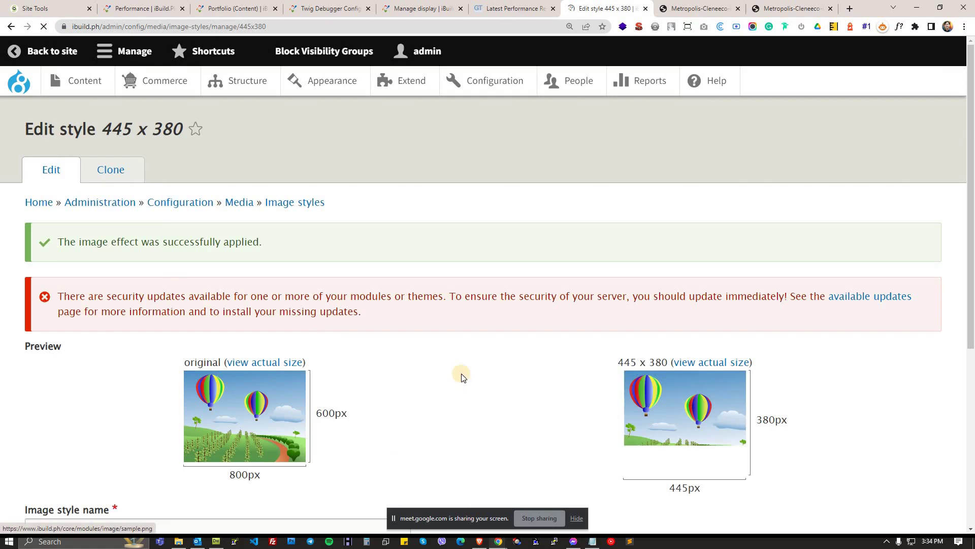
Add a Desaturate effect to the 445 x 380 style and check the grey preview
{"action": "scroll", "coordinate": [483, 364], "scroll_direction": "down", "scroll_amount": 5}
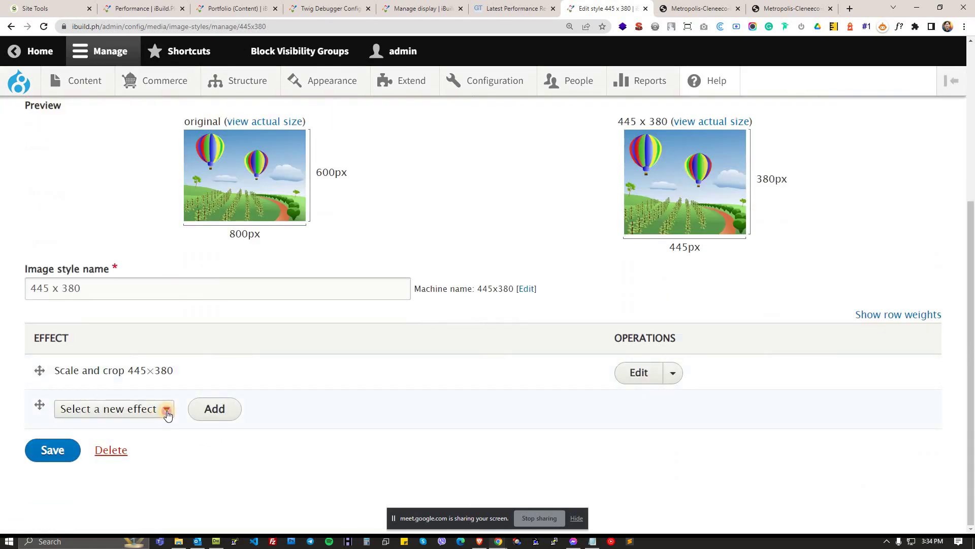
{"action": "left_click", "coordinate": [166, 411]}
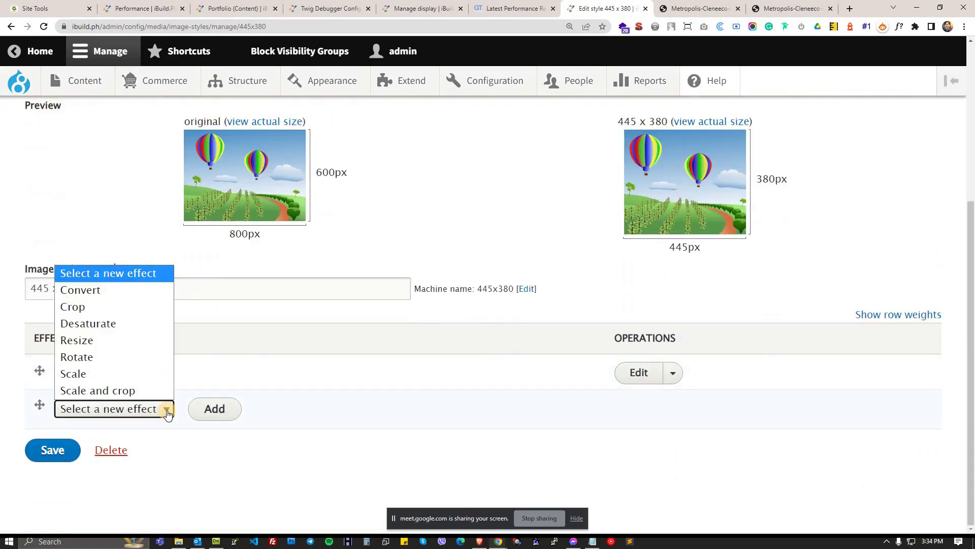
{"action": "left_click", "coordinate": [138, 325]}
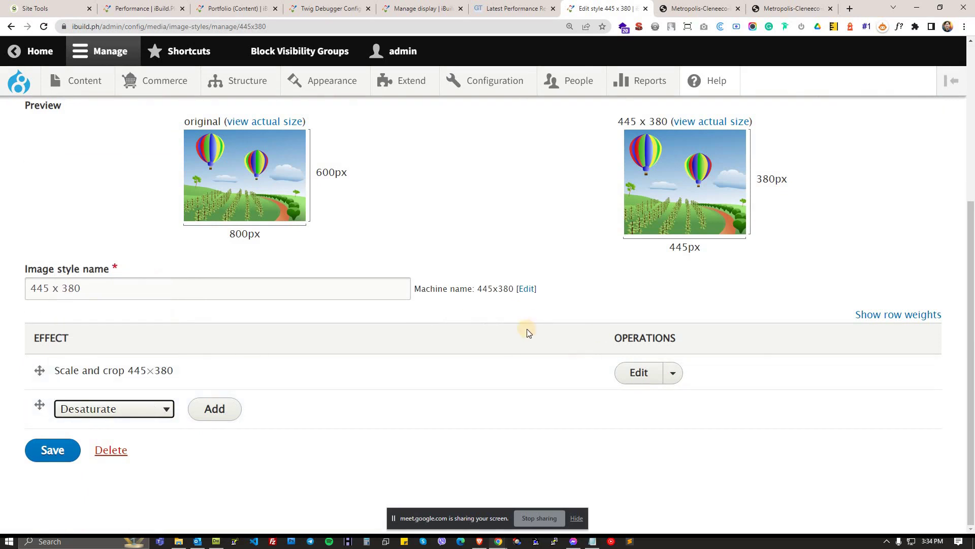
{"action": "left_click", "coordinate": [214, 408]}
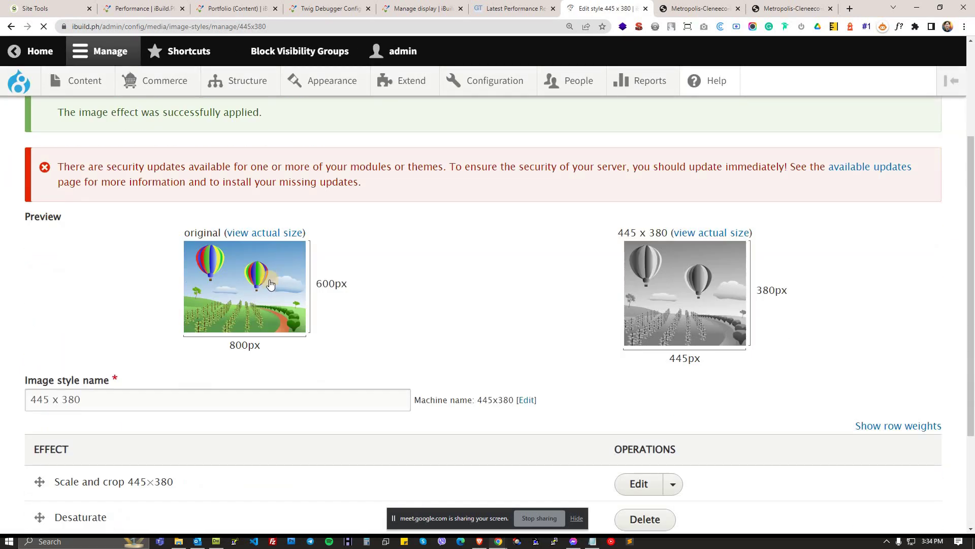
{"action": "left_click_drag", "start_coordinate": [271, 284], "coordinate": [703, 279]}
{"action": "scroll", "coordinate": [450, 224], "scroll_direction": "down", "scroll_amount": 3}
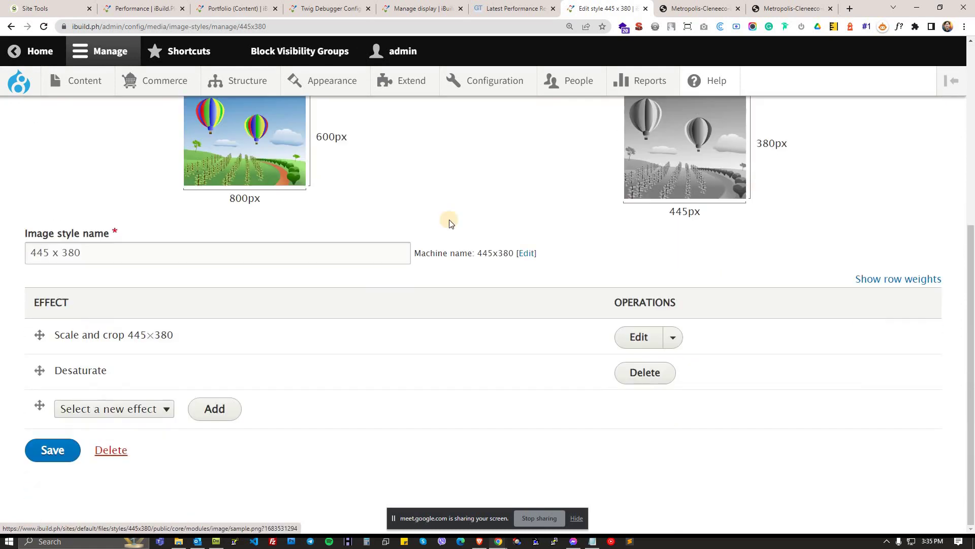
Delete the Desaturate effect from the 445 x 380 style
{"action": "left_click", "coordinate": [166, 412]}
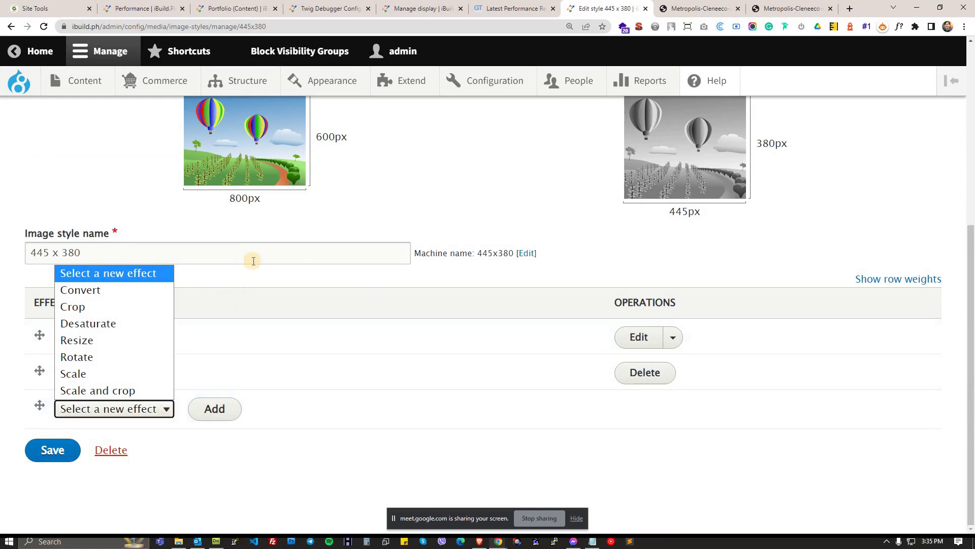
{"action": "scroll", "coordinate": [414, 238], "scroll_direction": "up", "scroll_amount": 1}
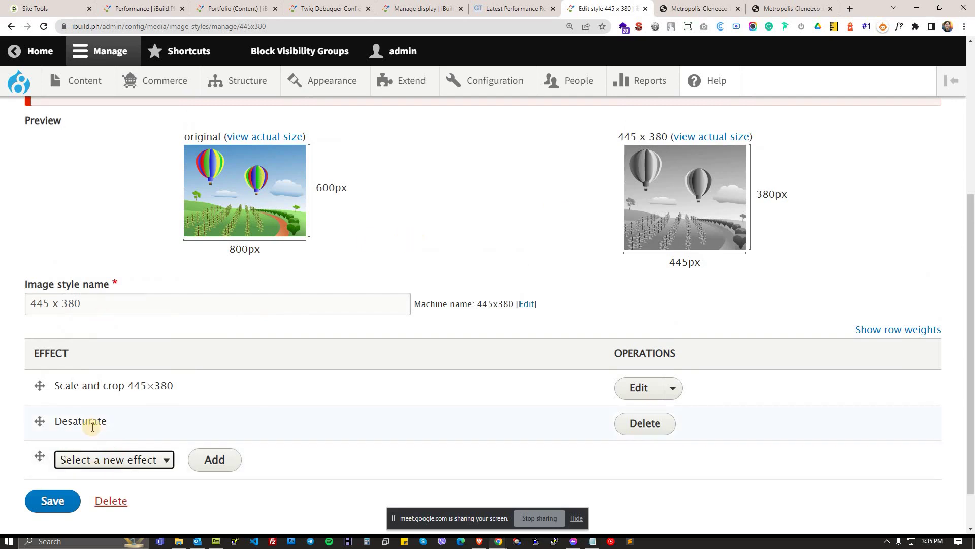
{"action": "left_click", "coordinate": [644, 424]}
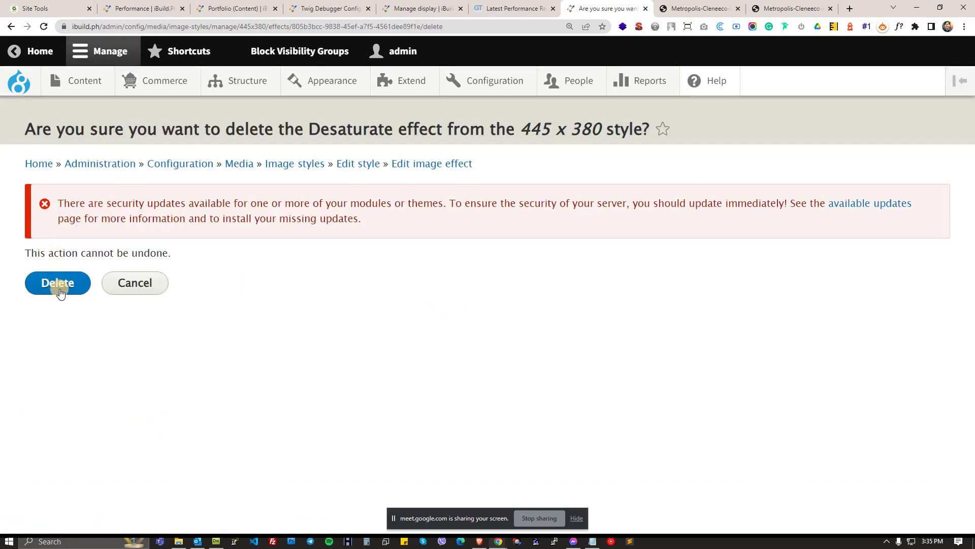
{"action": "left_click", "coordinate": [59, 292]}
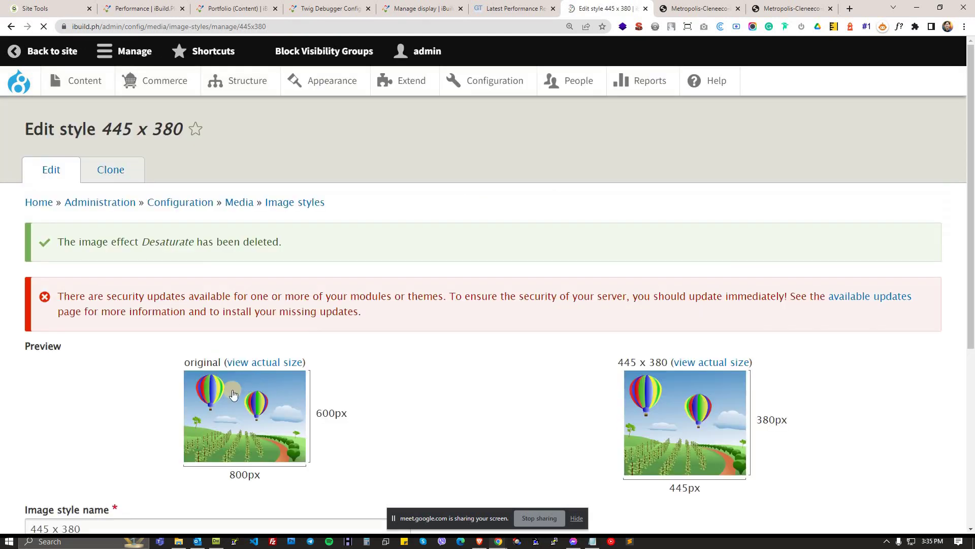
Save the 445 x 380 image style with only Scale and crop
{"action": "scroll", "coordinate": [65, 344], "scroll_direction": "down", "scroll_amount": 5}
{"action": "left_click_drag", "start_coordinate": [65, 370], "coordinate": [100, 372]}
{"action": "left_click", "coordinate": [73, 470]}
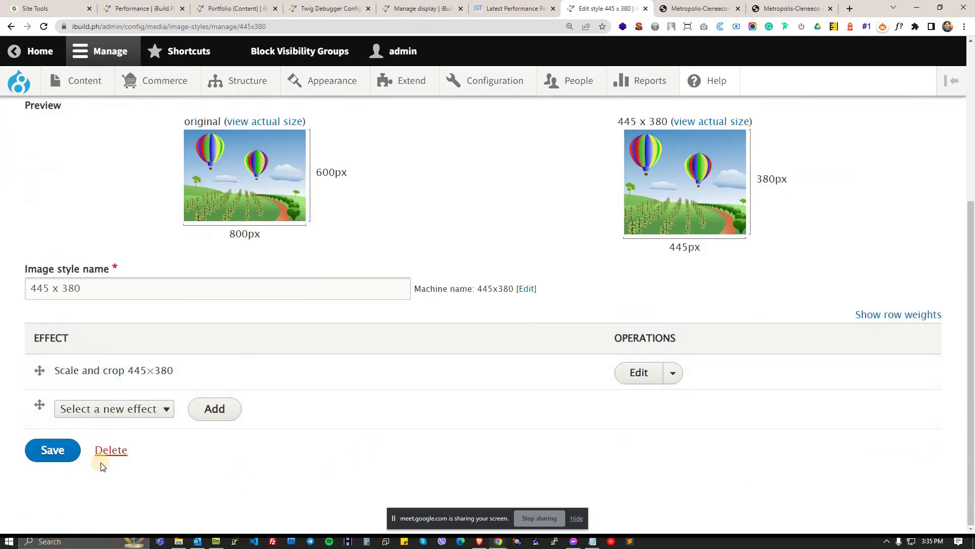
{"action": "left_click", "coordinate": [53, 451]}
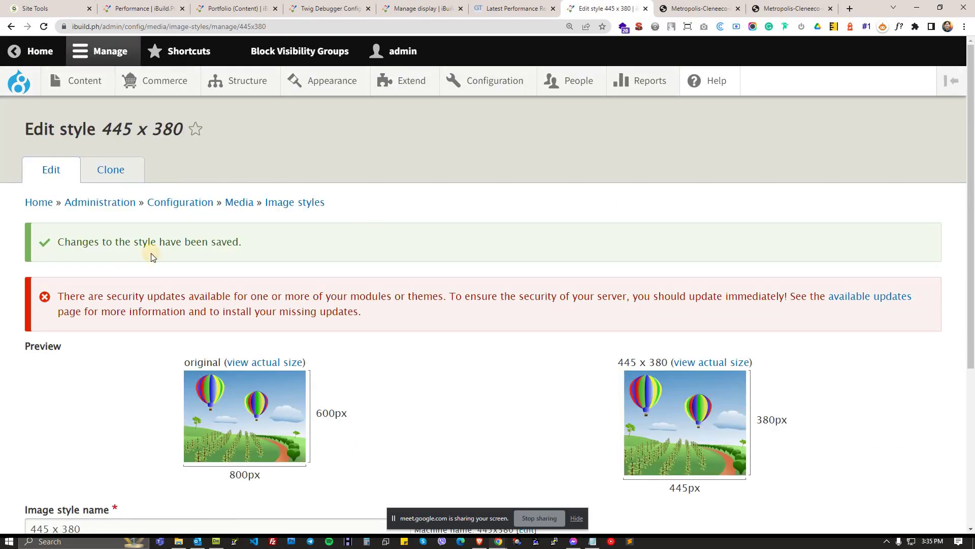
{"action": "left_click_drag", "start_coordinate": [109, 135], "coordinate": [162, 133]}
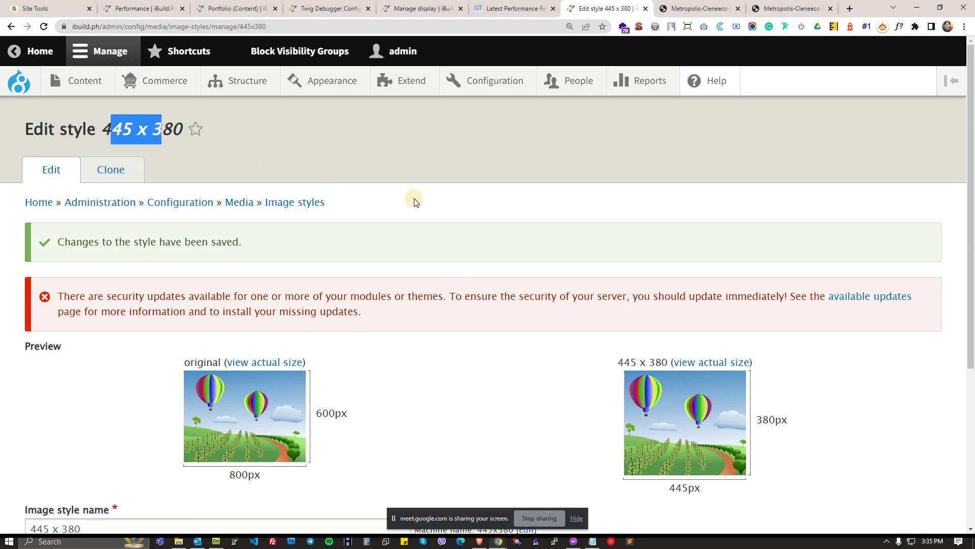
Open the Portfolio content type's Manage display page
{"action": "left_click", "coordinate": [425, 10]}
{"action": "scroll", "coordinate": [579, 181], "scroll_direction": "down", "scroll_amount": 2}
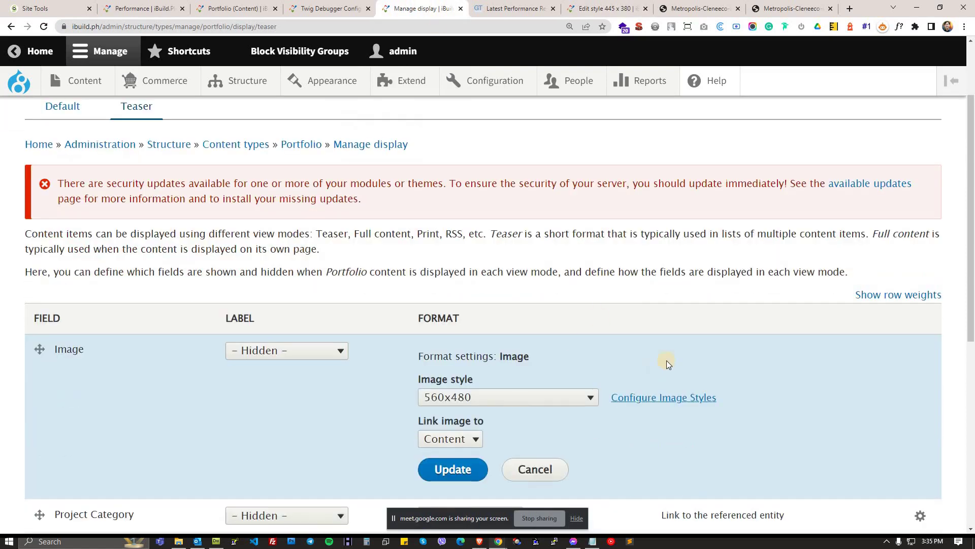
{"action": "scroll", "coordinate": [625, 203], "scroll_direction": "up", "scroll_amount": 1}
{"action": "scroll", "coordinate": [635, 173], "scroll_direction": "up", "scroll_amount": 1}
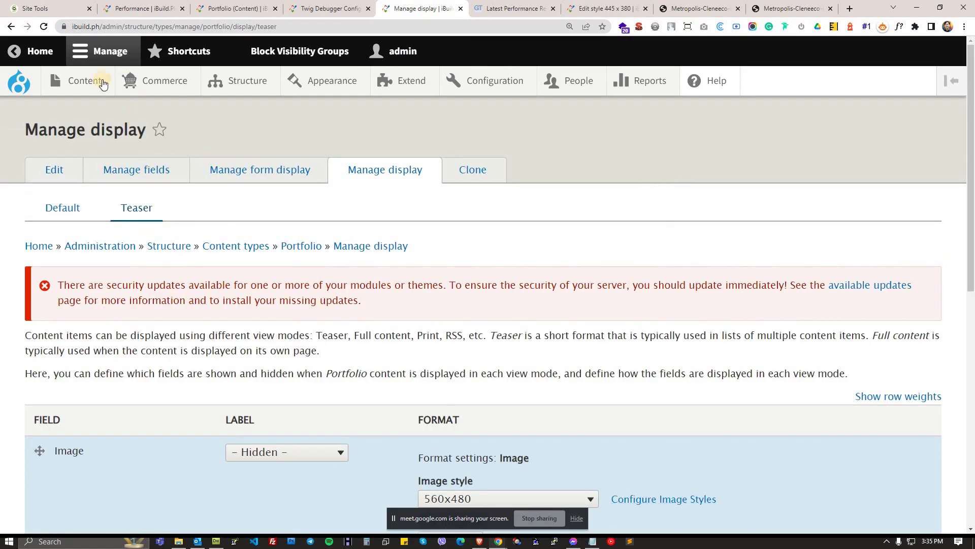
{"action": "mouse_move", "coordinate": [223, 82]}
{"action": "mouse_move", "coordinate": [351, 179]}
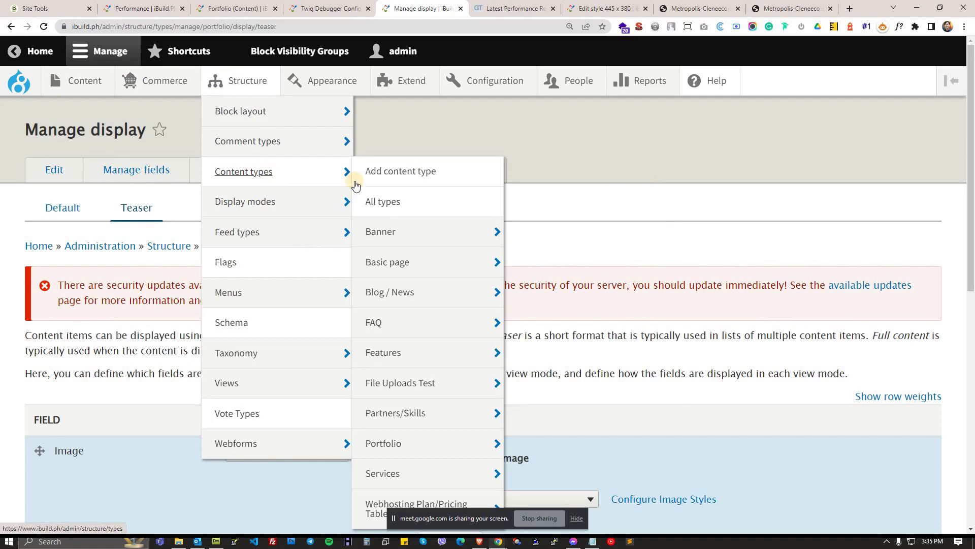
{"action": "mouse_move", "coordinate": [413, 451]}
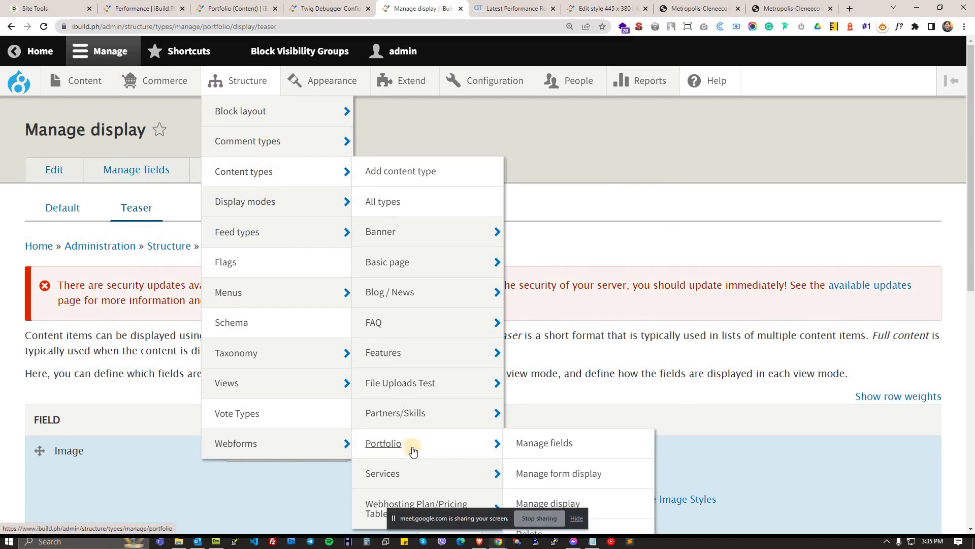
{"action": "left_click", "coordinate": [604, 505]}
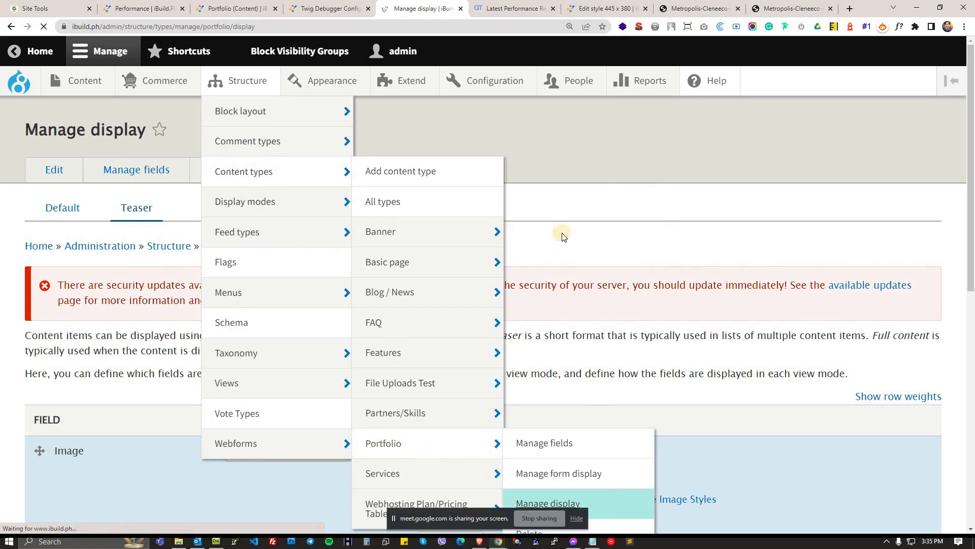
{"action": "scroll", "coordinate": [559, 236], "scroll_direction": "down", "scroll_amount": 1}
{"action": "scroll", "coordinate": [559, 237], "scroll_direction": "down", "scroll_amount": 2}
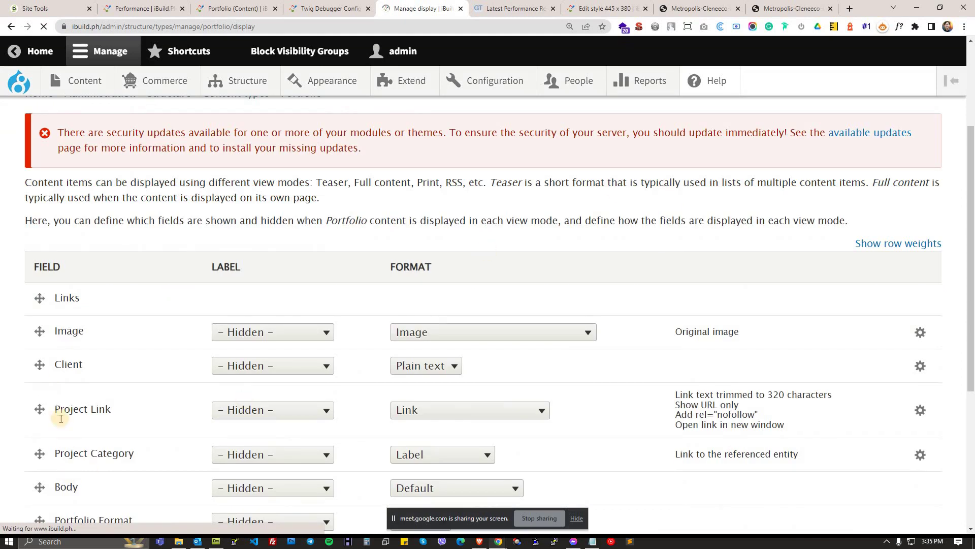
{"action": "double_click", "coordinate": [67, 329]}
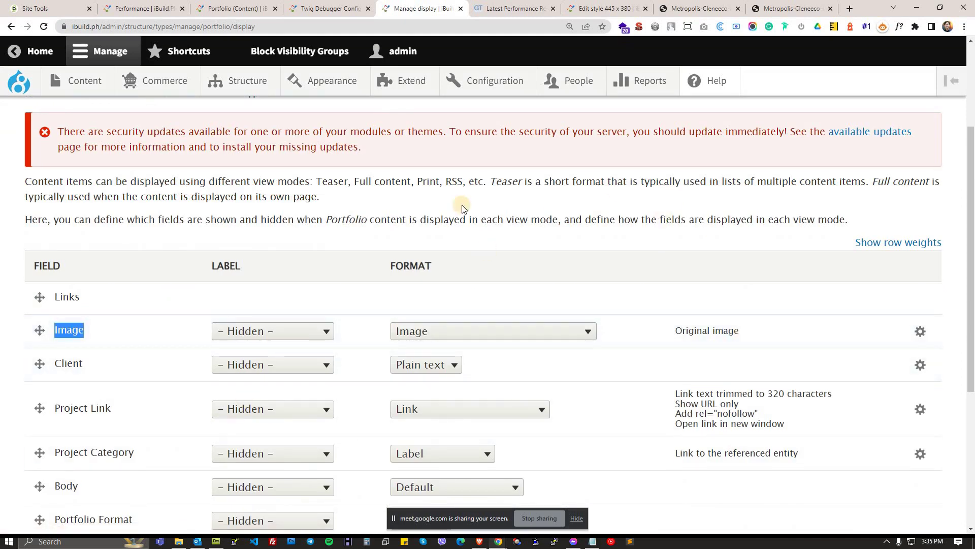
{"action": "scroll", "coordinate": [760, 334], "scroll_direction": "up", "scroll_amount": 3}
In the Teaser display, set the Image field's image style to 445 x 380
{"action": "left_click", "coordinate": [144, 210]}
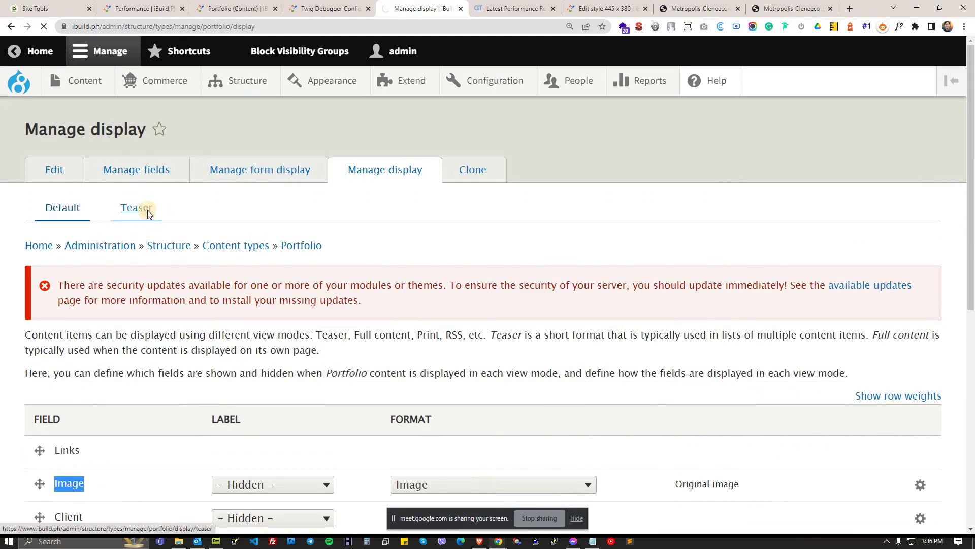
{"action": "scroll", "coordinate": [141, 406], "scroll_direction": "down", "scroll_amount": 4}
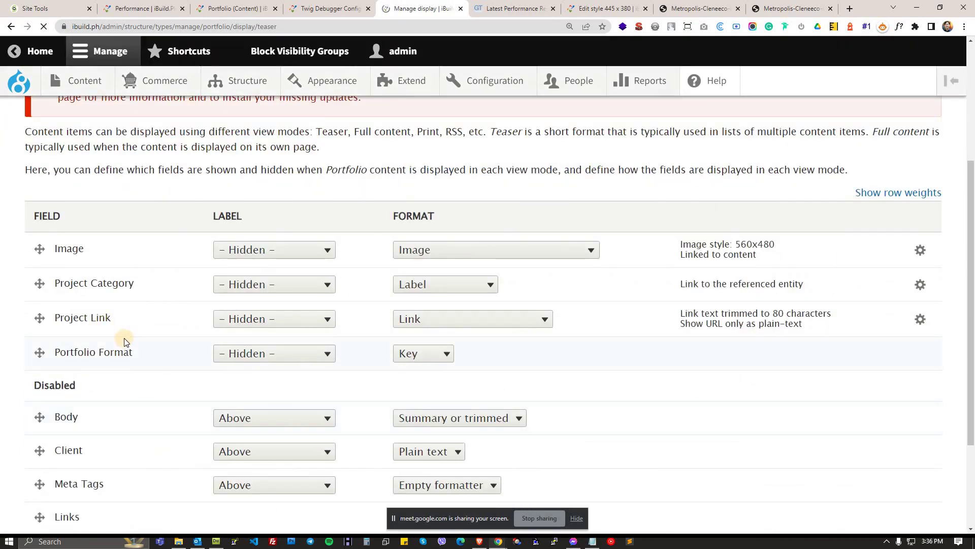
{"action": "scroll", "coordinate": [124, 338], "scroll_direction": "down", "scroll_amount": 1}
{"action": "left_click_drag", "start_coordinate": [67, 197], "coordinate": [196, 194]}
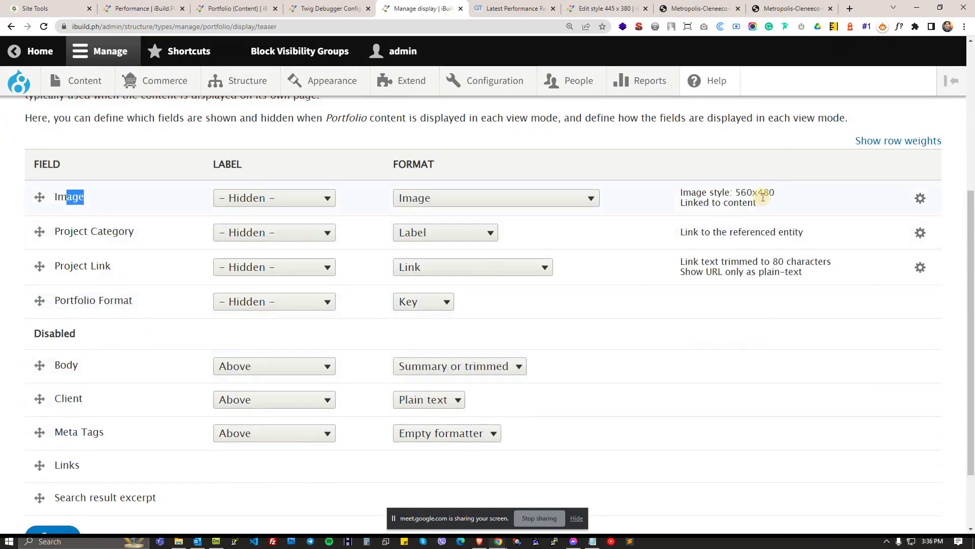
{"action": "mouse_move", "coordinate": [744, 193]}
{"action": "left_mouse_down"}
{"action": "mouse_move", "coordinate": [776, 194]}
{"action": "mouse_move", "coordinate": [763, 193]}
{"action": "left_mouse_up"}
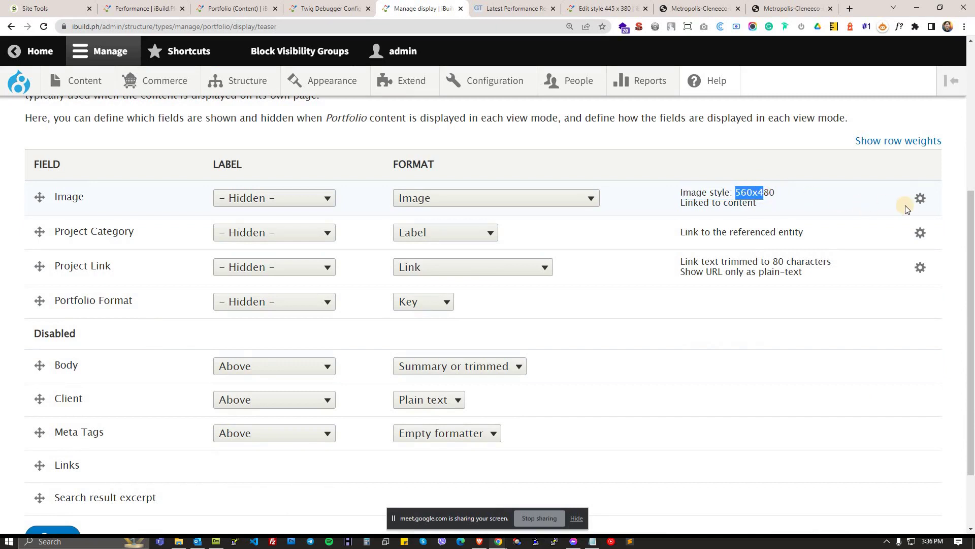
{"action": "left_click", "coordinate": [920, 198]}
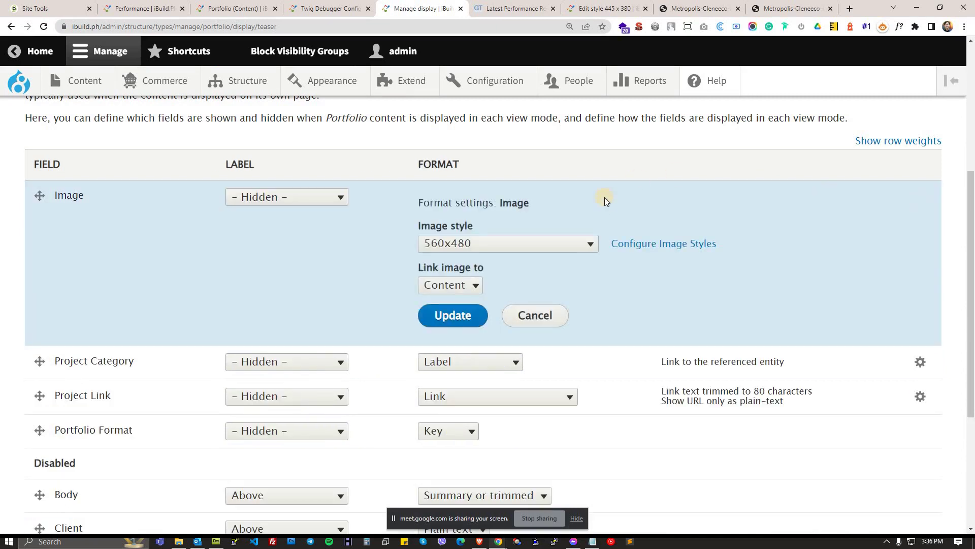
{"action": "left_click", "coordinate": [586, 246]}
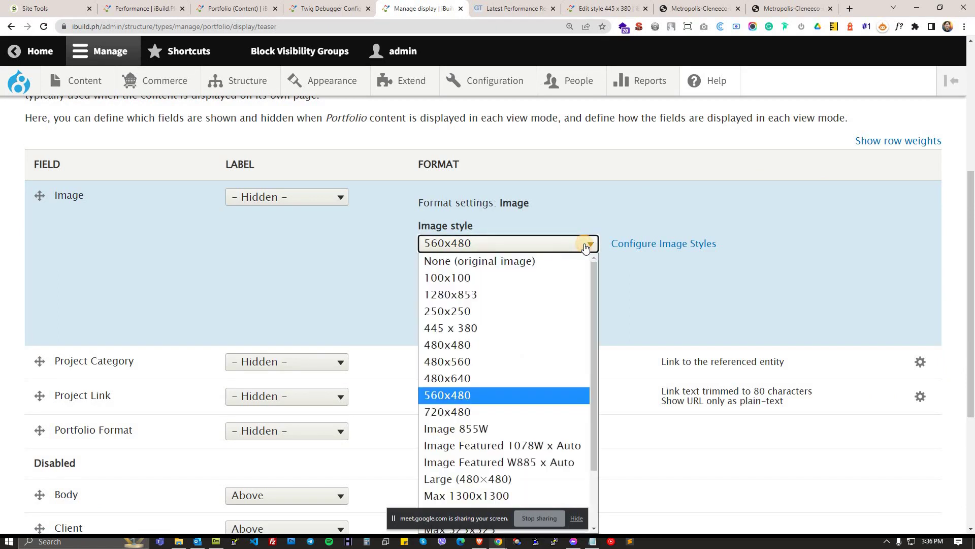
{"action": "left_click", "coordinate": [481, 328]}
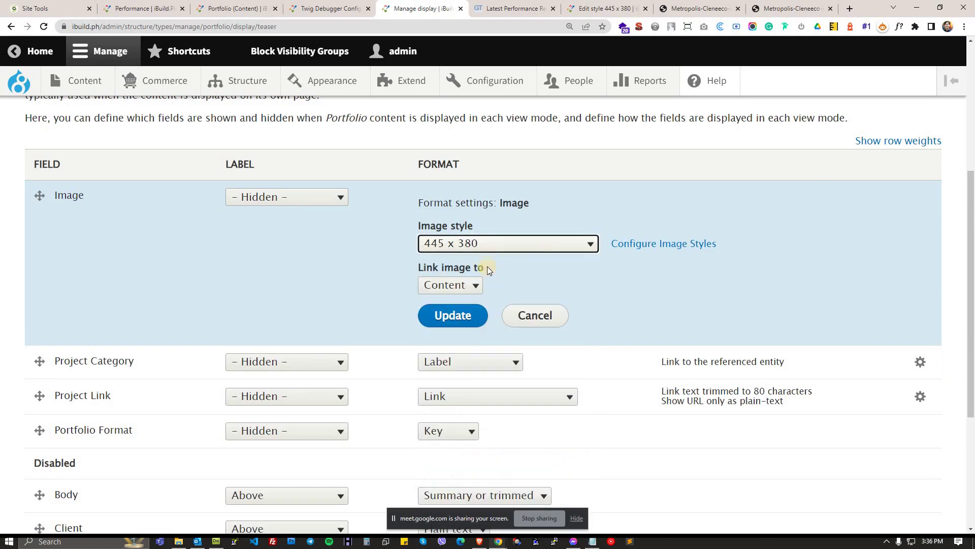
{"action": "left_click", "coordinate": [510, 251]}
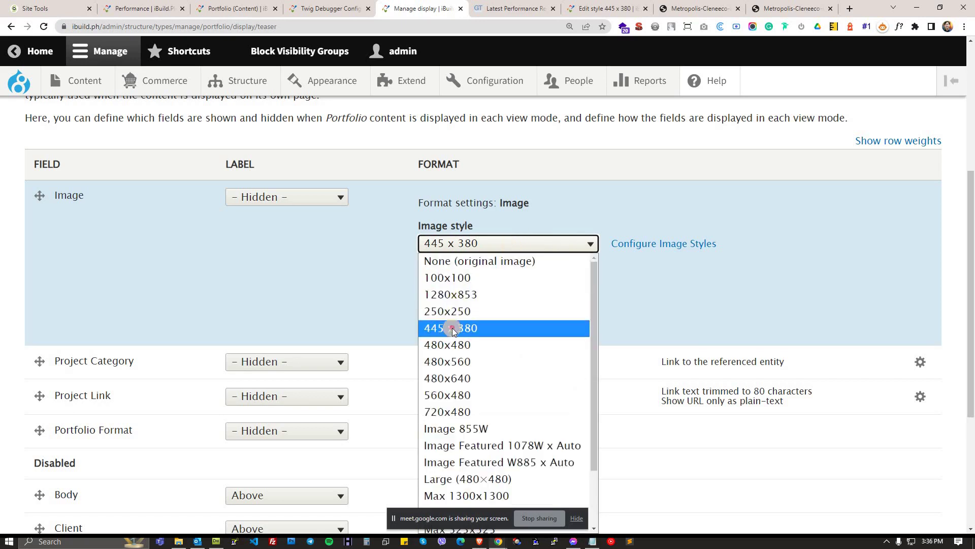
{"action": "left_click", "coordinate": [453, 328]}
{"action": "left_click", "coordinate": [457, 315]}
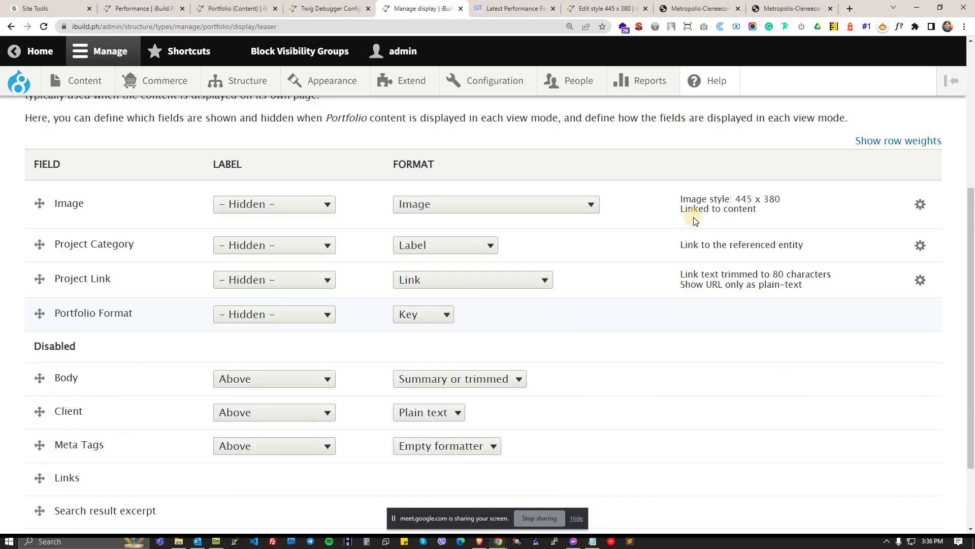
Save the Portfolio Teaser display settings
{"action": "scroll", "coordinate": [214, 407], "scroll_direction": "down", "scroll_amount": 2}
{"action": "left_click", "coordinate": [57, 456]}
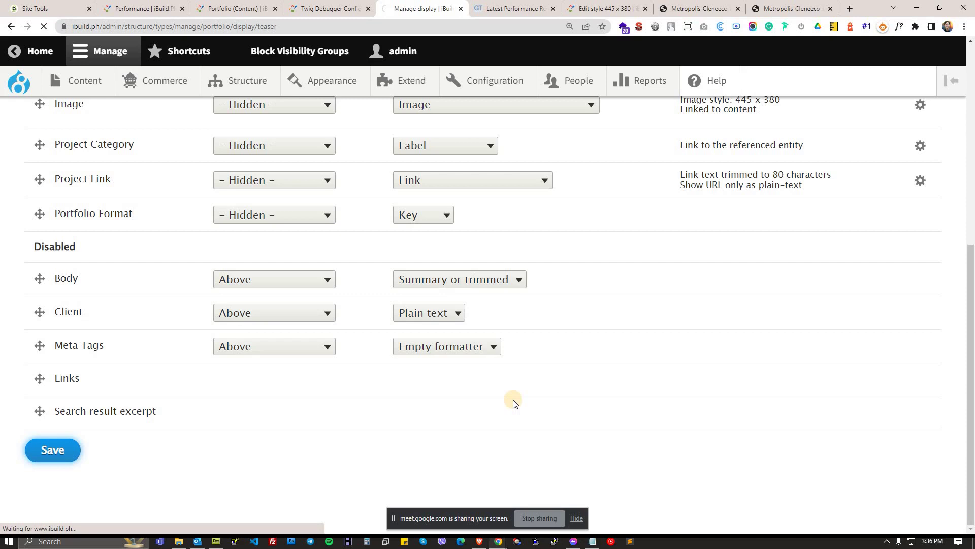
{"action": "scroll", "coordinate": [344, 246], "scroll_direction": "down", "scroll_amount": 8}
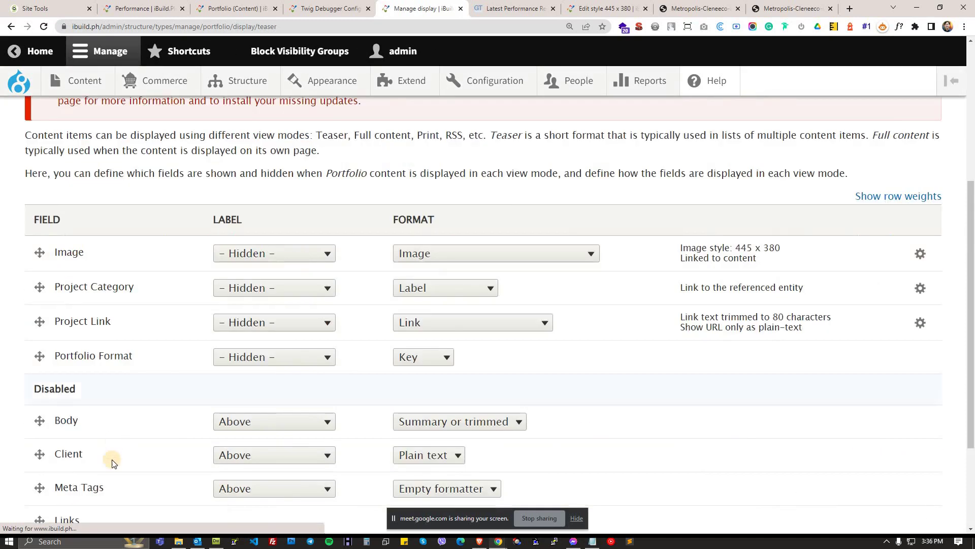
{"action": "left_click", "coordinate": [58, 456]}
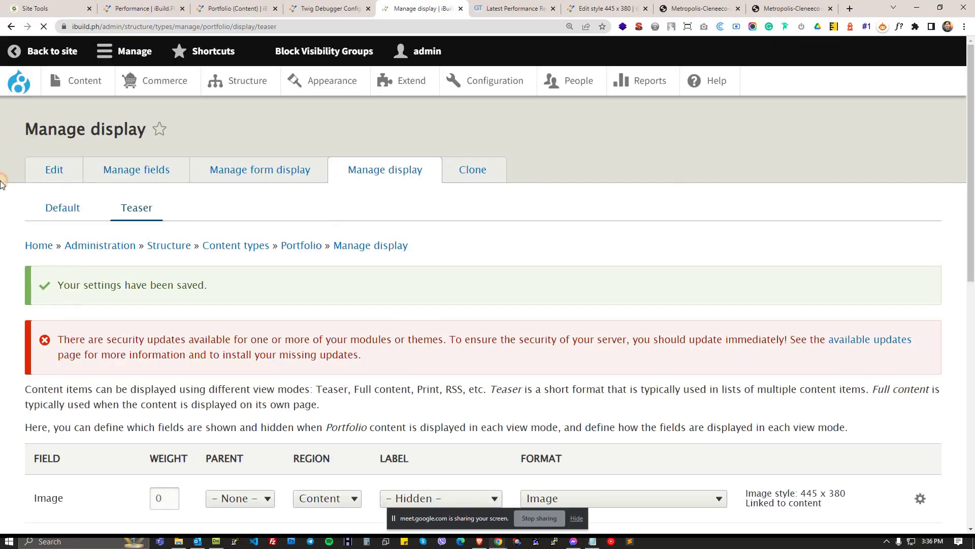
Flush and clear all Drupal caches, then return to the live ibuild.ph site in Brave
{"action": "left_click", "coordinate": [157, 11]}
{"action": "mouse_move", "coordinate": [19, 82]}
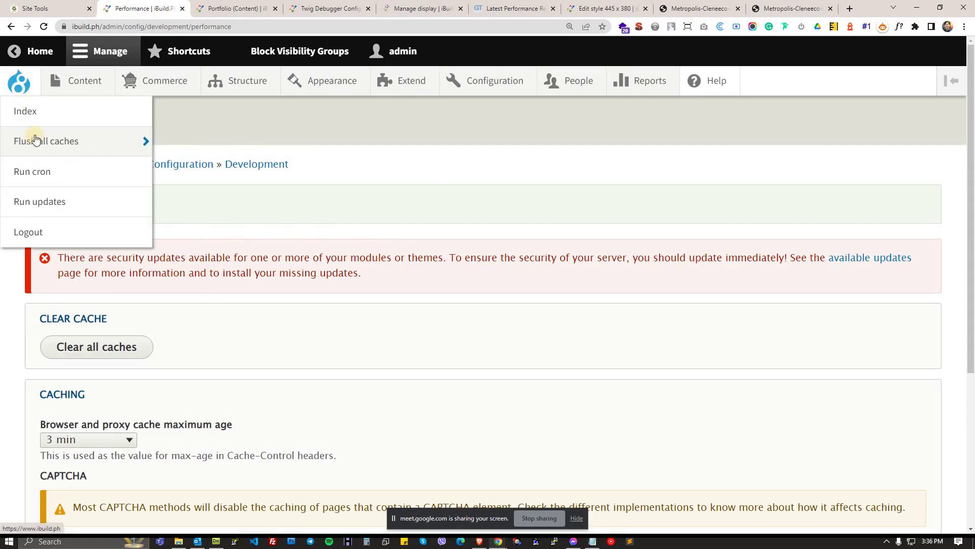
{"action": "left_click", "coordinate": [35, 141]}
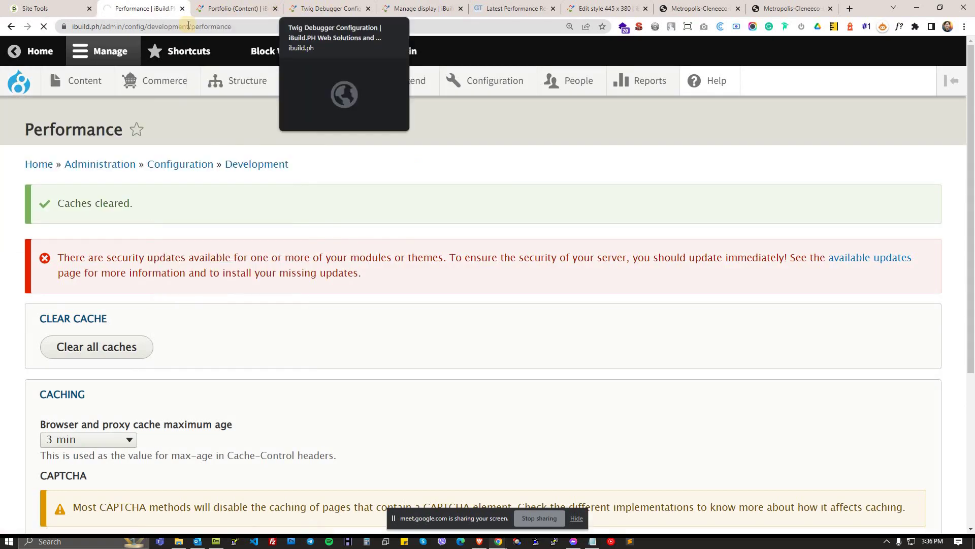
{"action": "left_click", "coordinate": [112, 347]}
{"action": "key", "text": "alt+Tab"}
{"action": "key", "text": "alt+Tab"}
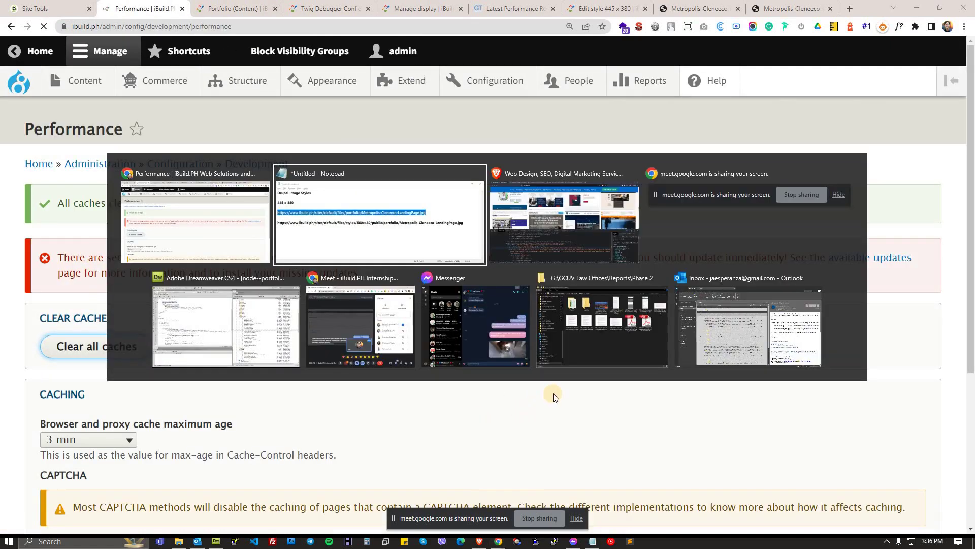
{"action": "scroll", "coordinate": [908, 170], "scroll_direction": "up", "scroll_amount": 4}
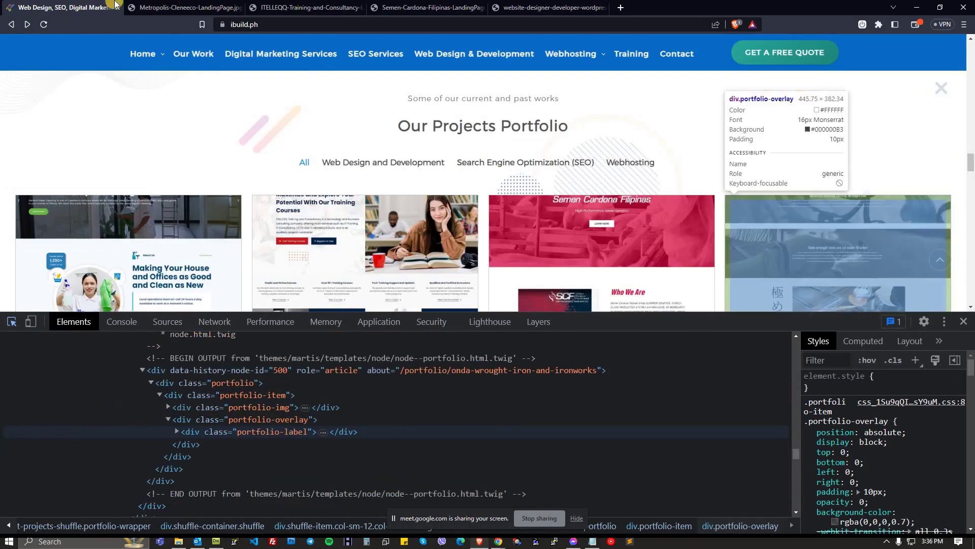
Open a second copy of the portfolio page and review the reloaded portfolio grid
{"action": "right_click", "coordinate": [55, 12]}
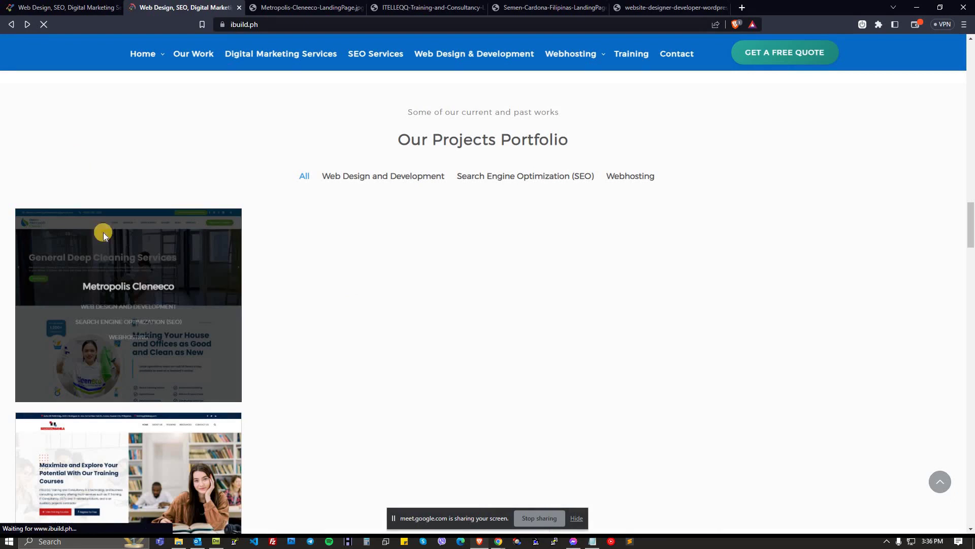
{"action": "key", "text": "ctrl+Page_Up"}
{"action": "key", "text": "ctrl+shift+c"}
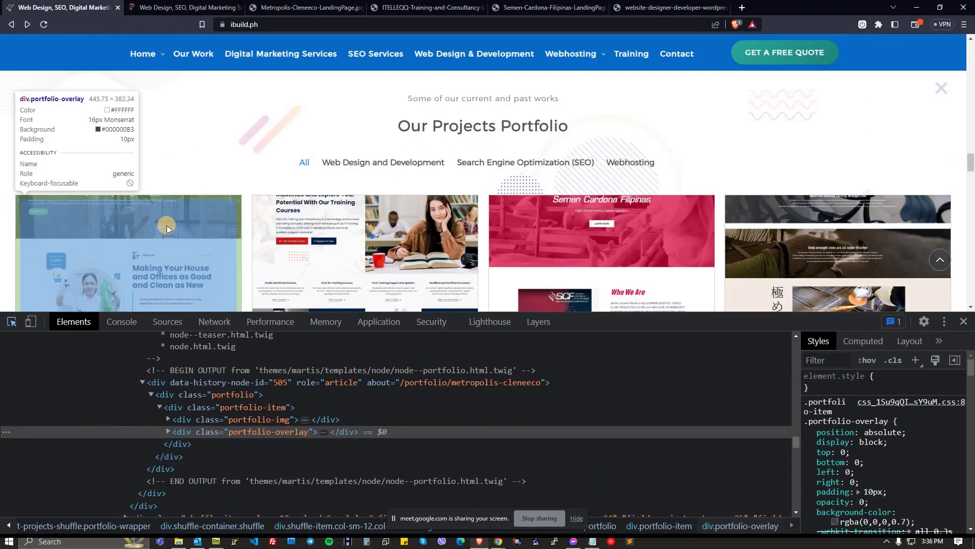
{"action": "key", "text": "ctrl+Page_Down"}
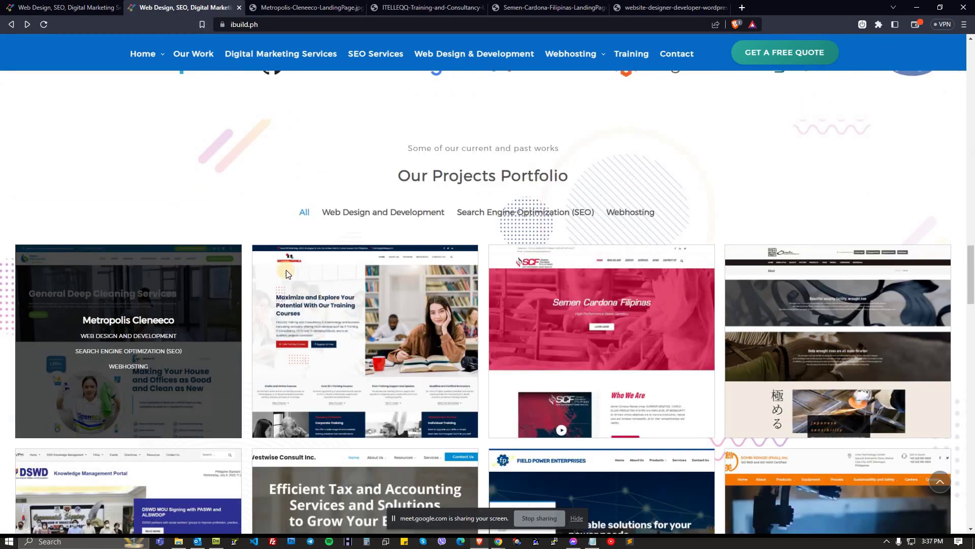
{"action": "key", "text": "ctrl+Page_Up"}
{"action": "scroll", "coordinate": [438, 234], "scroll_direction": "down", "scroll_amount": 3}
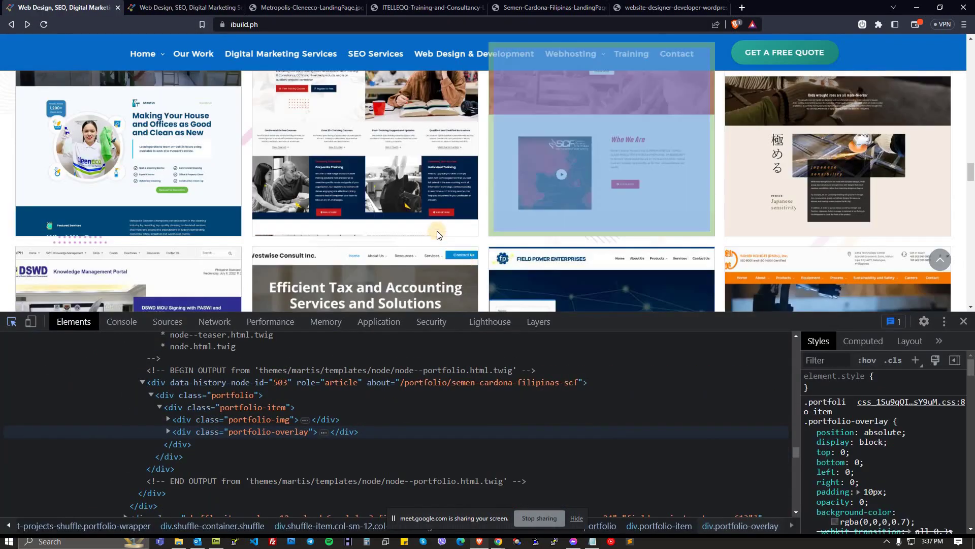
{"action": "scroll", "coordinate": [438, 234], "scroll_direction": "down", "scroll_amount": 3}
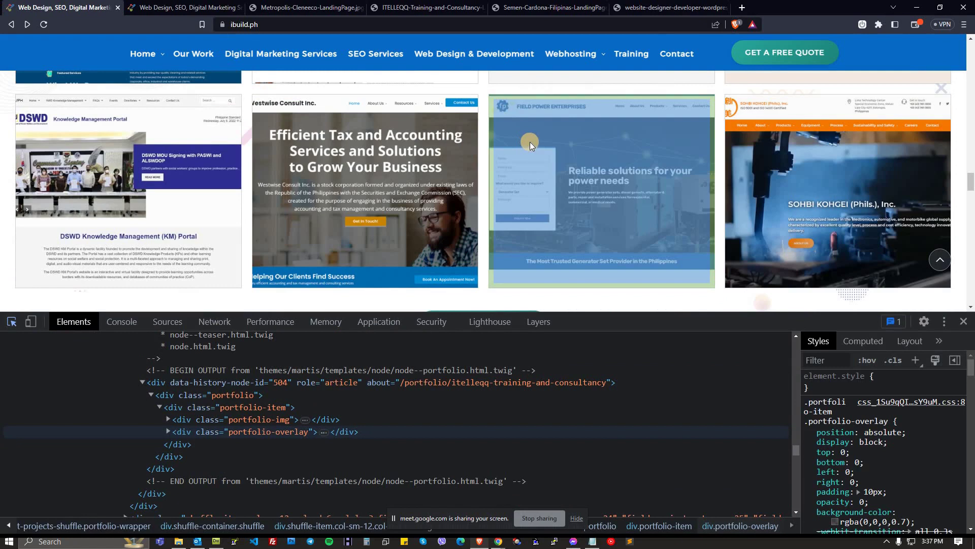
{"action": "left_click", "coordinate": [180, 7]}
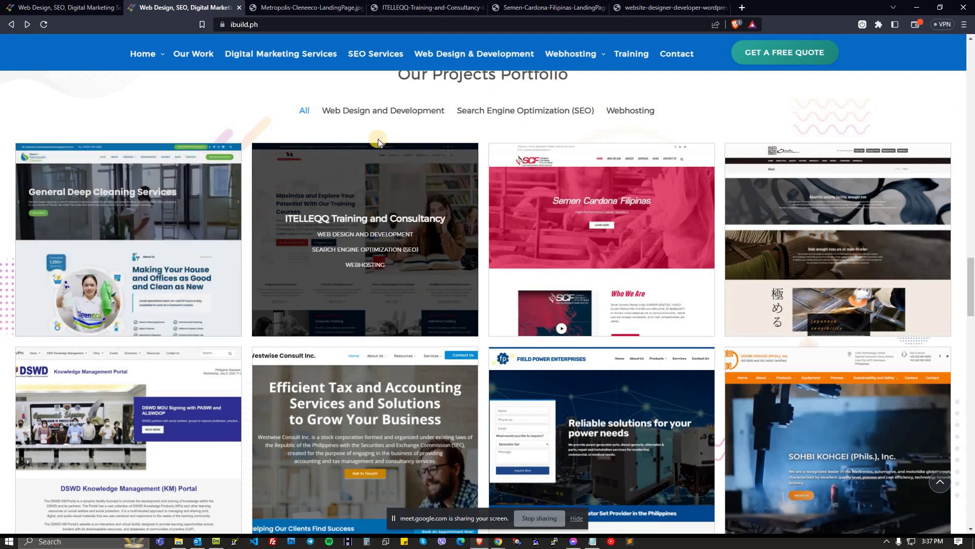
{"action": "scroll", "coordinate": [523, 215], "scroll_direction": "down", "scroll_amount": 4}
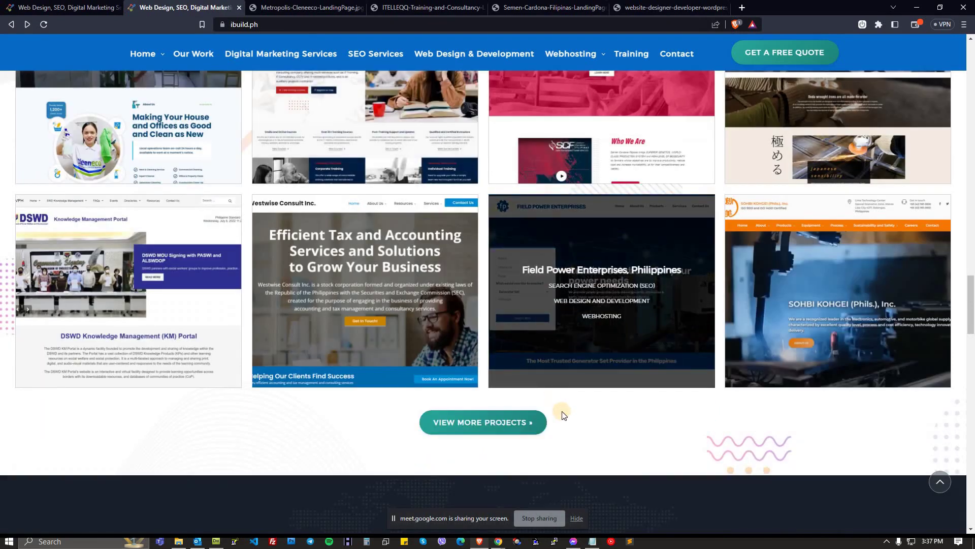
{"action": "scroll", "coordinate": [554, 407], "scroll_direction": "up", "scroll_amount": 4}
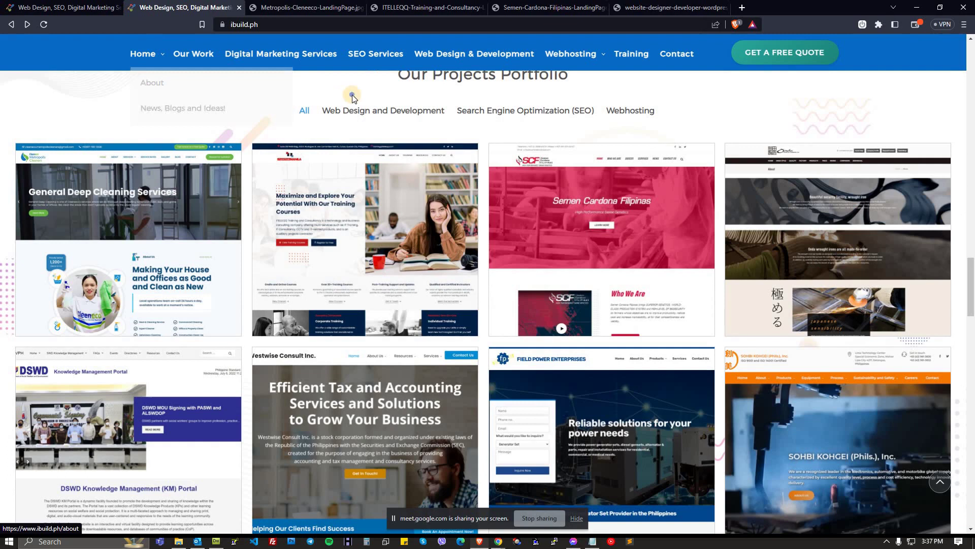
{"action": "right_click", "coordinate": [352, 96]}
{"action": "left_click", "coordinate": [447, 330]}
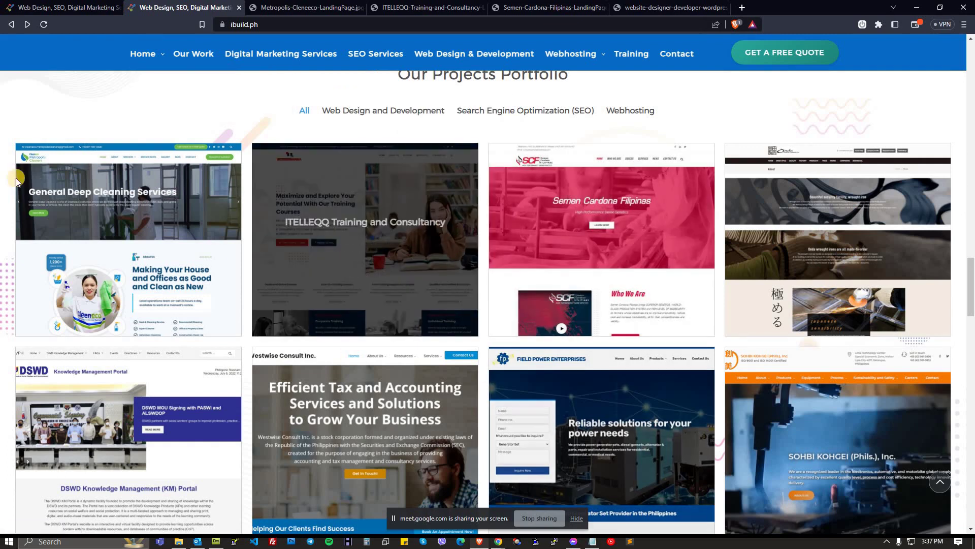
Inspect the Metropolis Cleneeco card in DevTools, expanding portfolio-overlay and portfolio-label
{"action": "key", "text": "F12"}
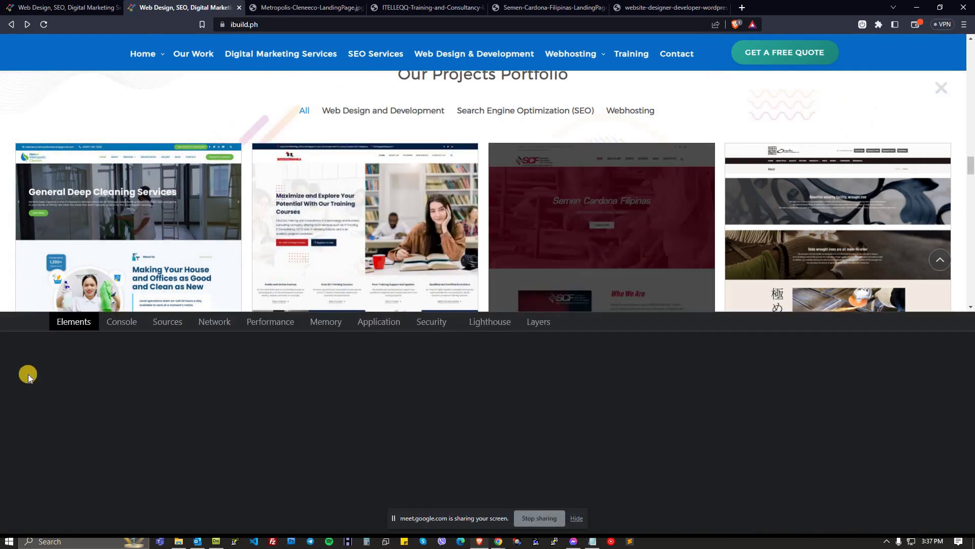
{"action": "left_click", "coordinate": [12, 321]}
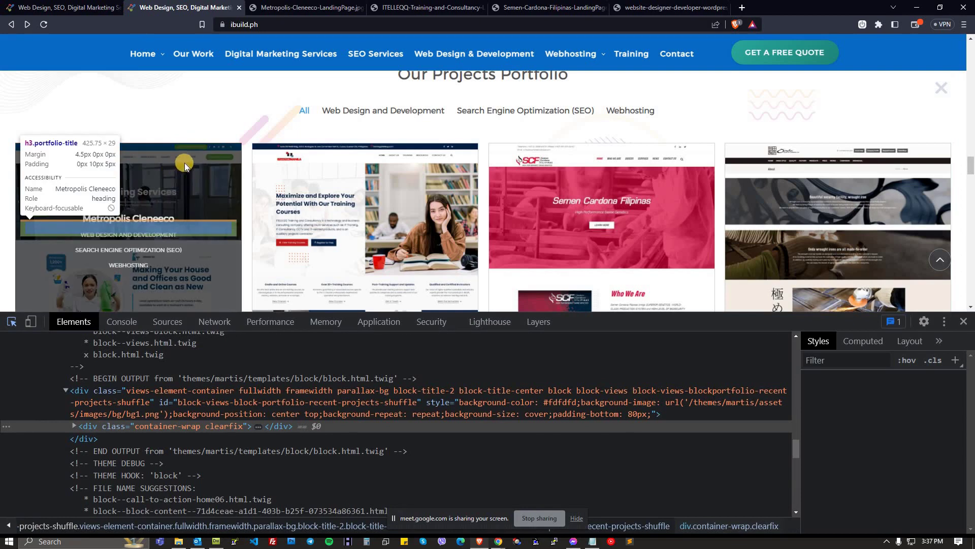
{"action": "left_click", "coordinate": [374, 306]}
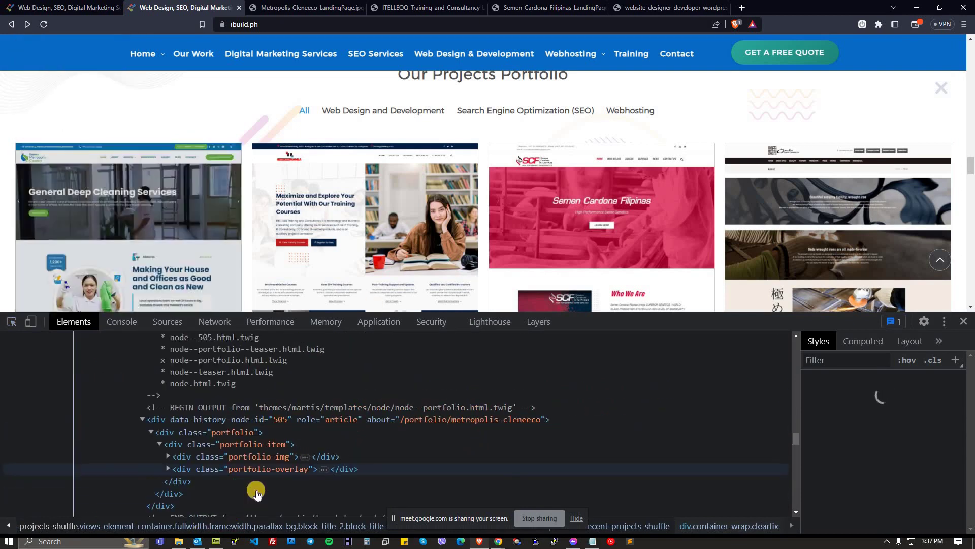
{"action": "left_click", "coordinate": [177, 424]}
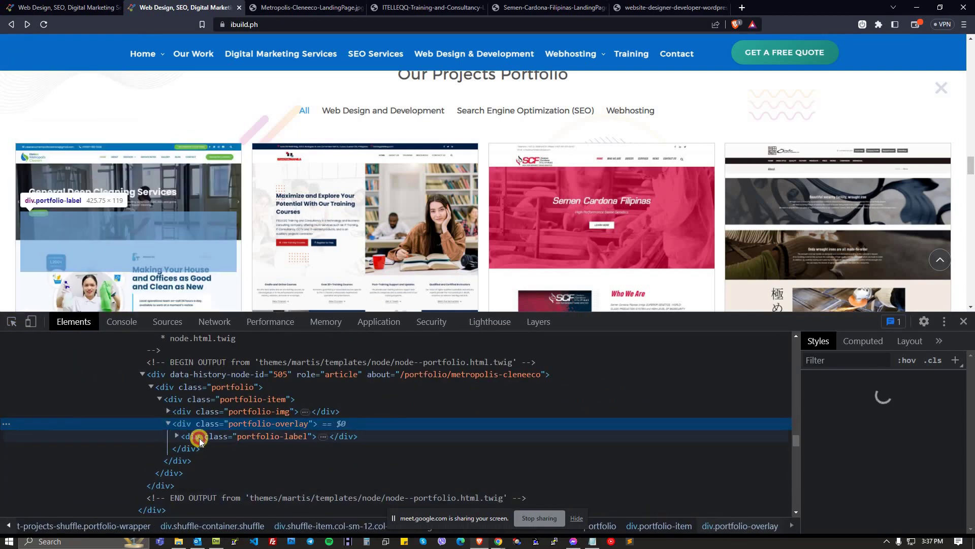
{"action": "left_click", "coordinate": [182, 436]}
Open the Metropolis Cleneeco thumbnail image in a new tab and compare its URL
{"action": "right_click", "coordinate": [178, 184]}
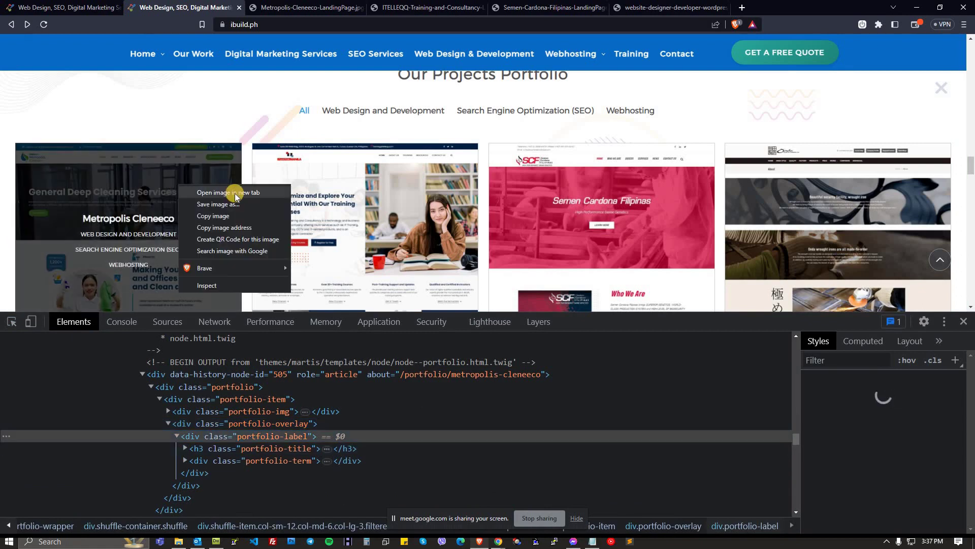
{"action": "left_click", "coordinate": [231, 190]}
{"action": "left_click", "coordinate": [347, 8]}
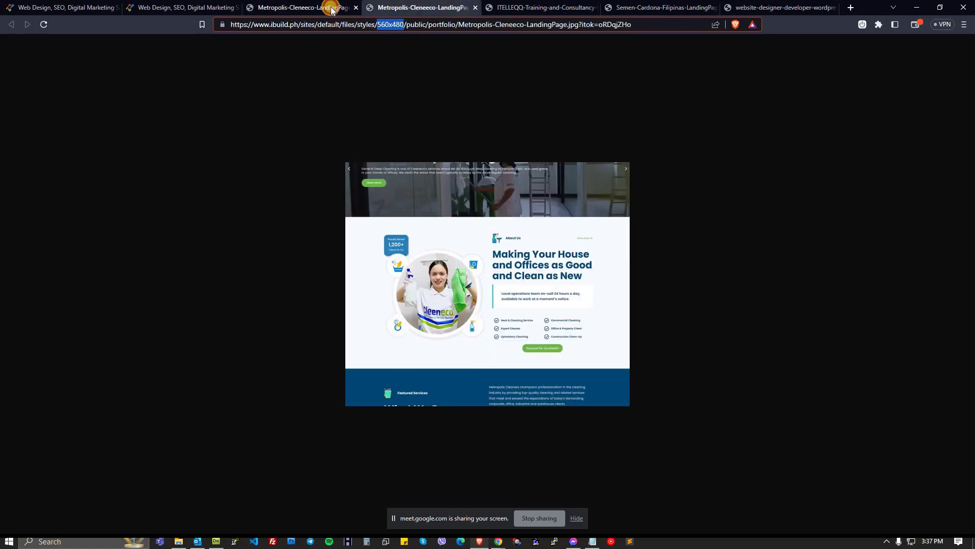
{"action": "left_click", "coordinate": [331, 9]}
Return to the ibuild.ph portfolio page and scroll through the grid
{"action": "left_click", "coordinate": [168, 9]}
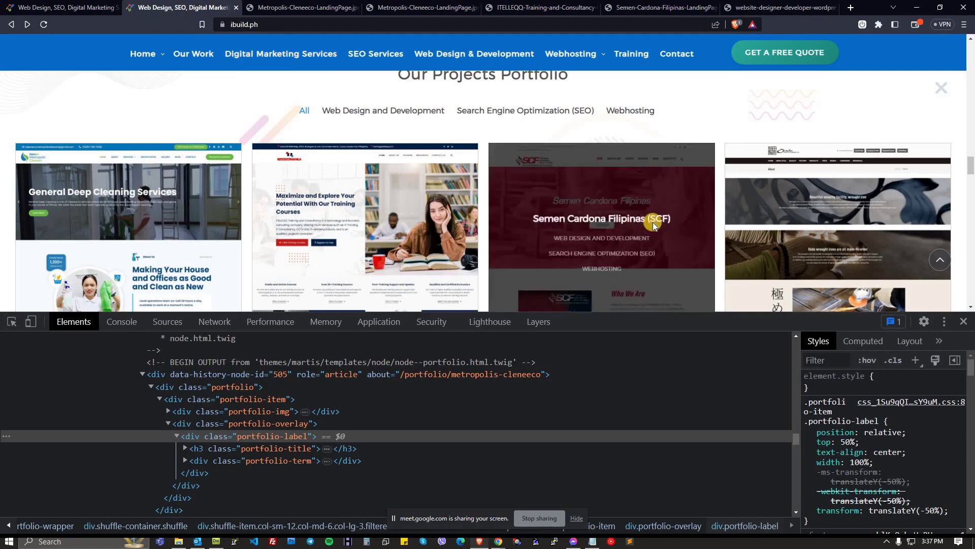
{"action": "scroll", "coordinate": [721, 202], "scroll_direction": "down", "scroll_amount": 4}
{"action": "scroll", "coordinate": [723, 200], "scroll_direction": "down", "scroll_amount": 3}
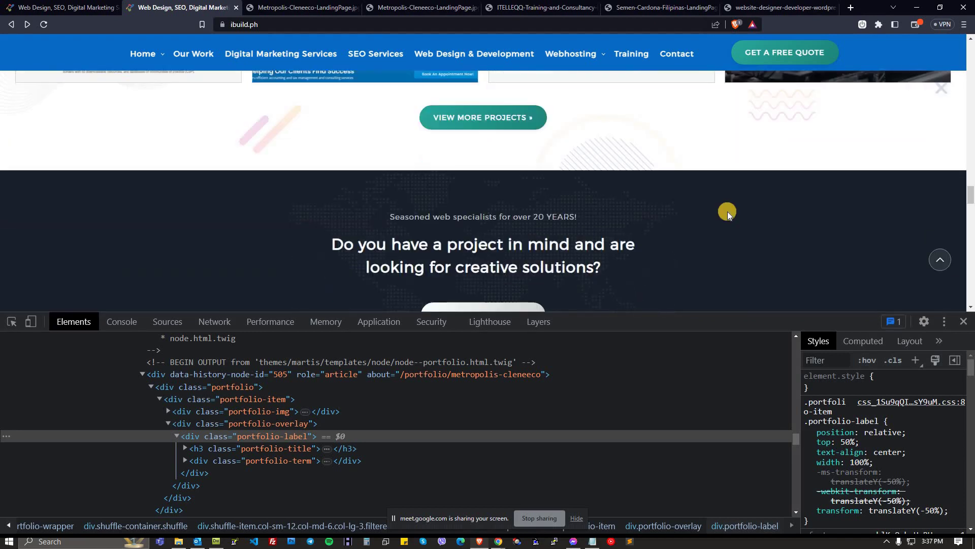
{"action": "scroll", "coordinate": [727, 236], "scroll_direction": "up", "scroll_amount": 3}
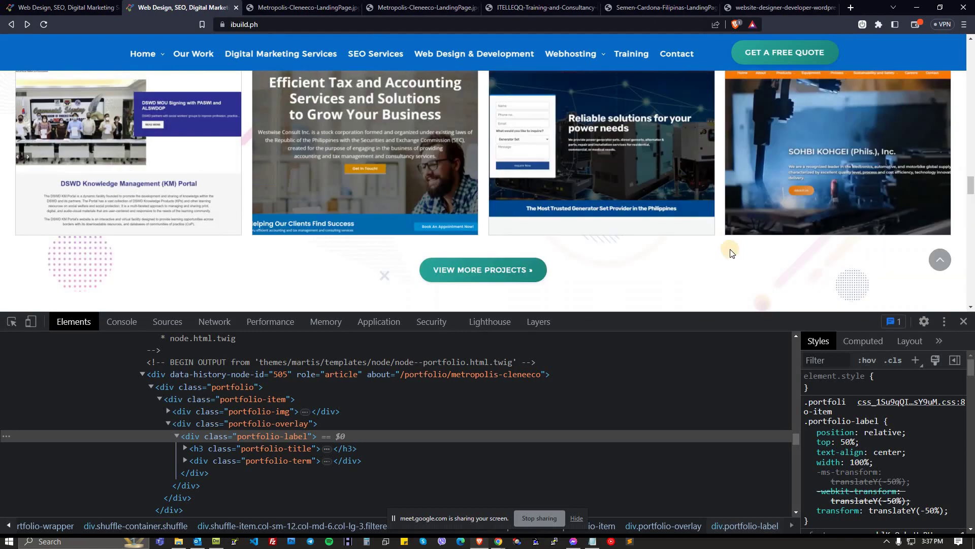
{"action": "scroll", "coordinate": [717, 248], "scroll_direction": "up", "scroll_amount": 4}
{"action": "scroll", "coordinate": [717, 248], "scroll_direction": "up", "scroll_amount": 5}
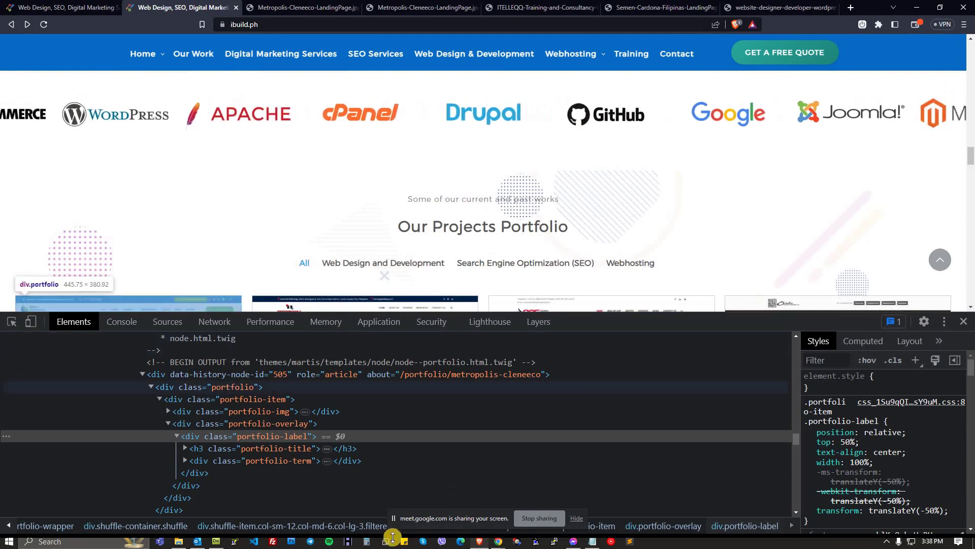
{"action": "mouse_move", "coordinate": [500, 544]}
{"action": "left_click", "coordinate": [433, 432]}
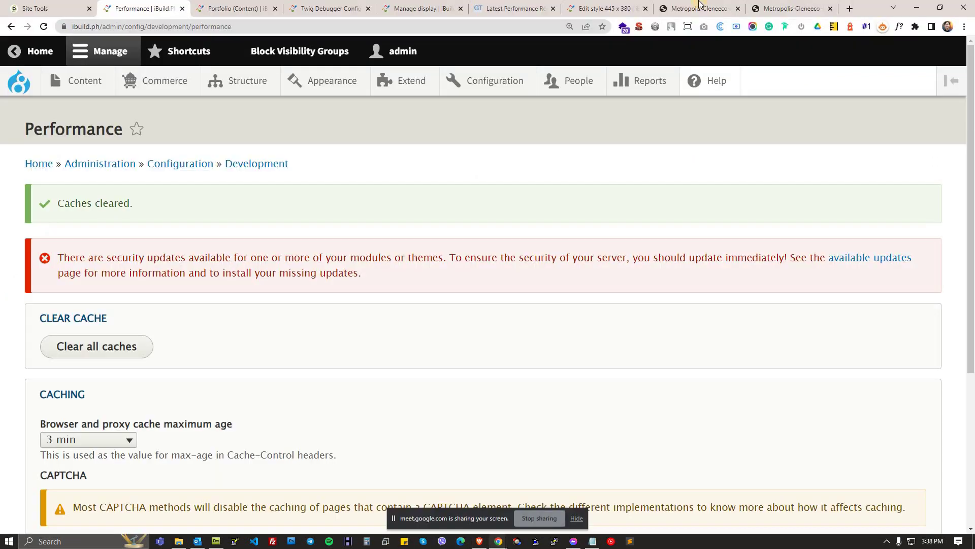
{"action": "left_click", "coordinate": [594, 6]}
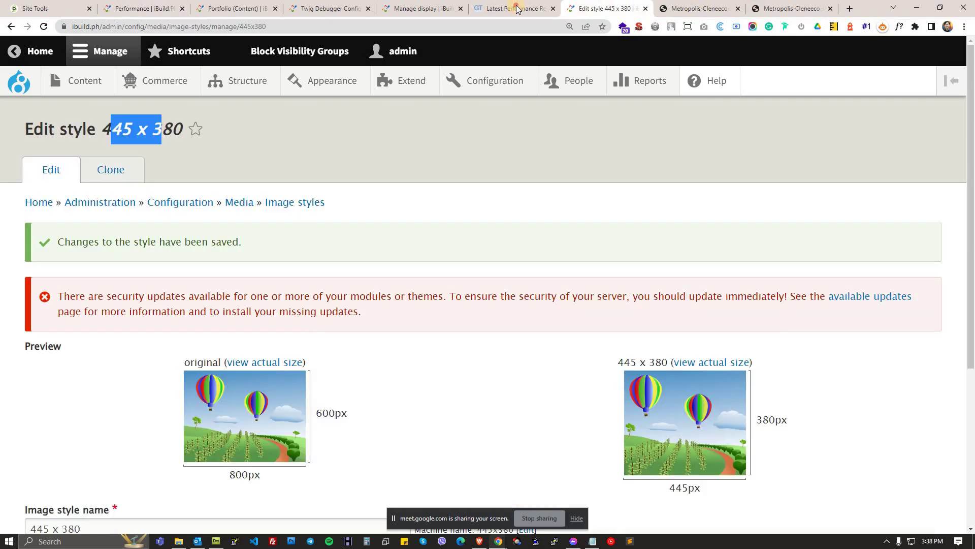
{"action": "left_click", "coordinate": [514, 8]}
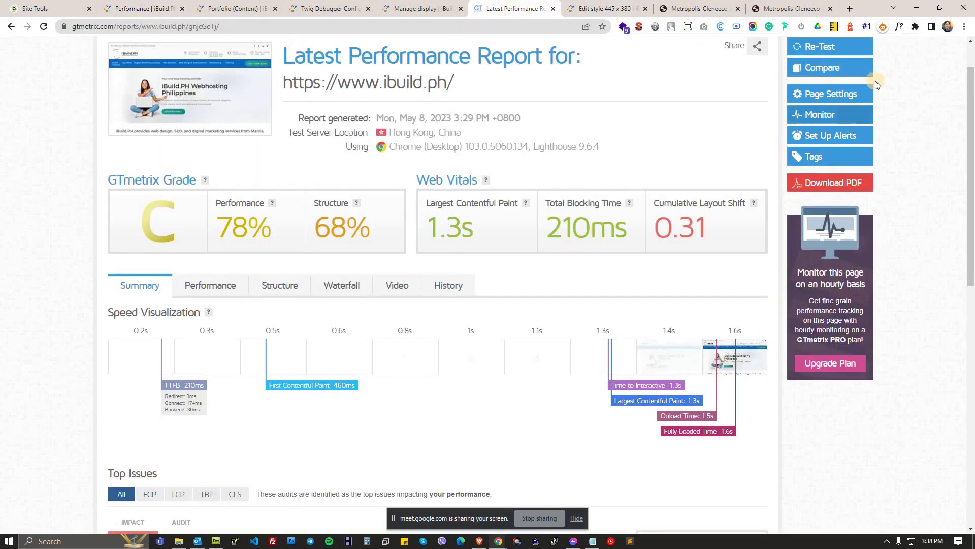
{"action": "scroll", "coordinate": [863, 86], "scroll_direction": "up", "scroll_amount": 1}
{"action": "right_click", "coordinate": [508, 9]}
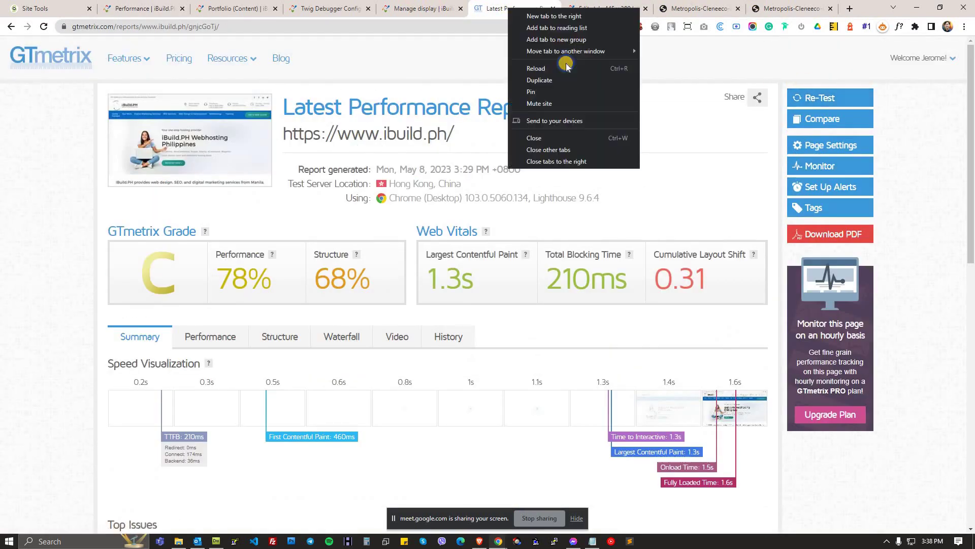
{"action": "left_click", "coordinate": [538, 80]}
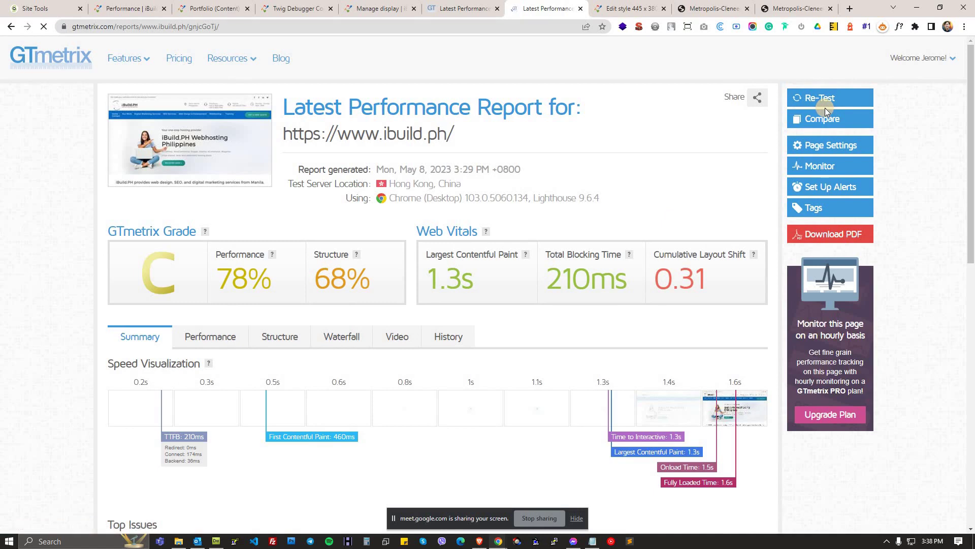
{"action": "left_click", "coordinate": [825, 106]}
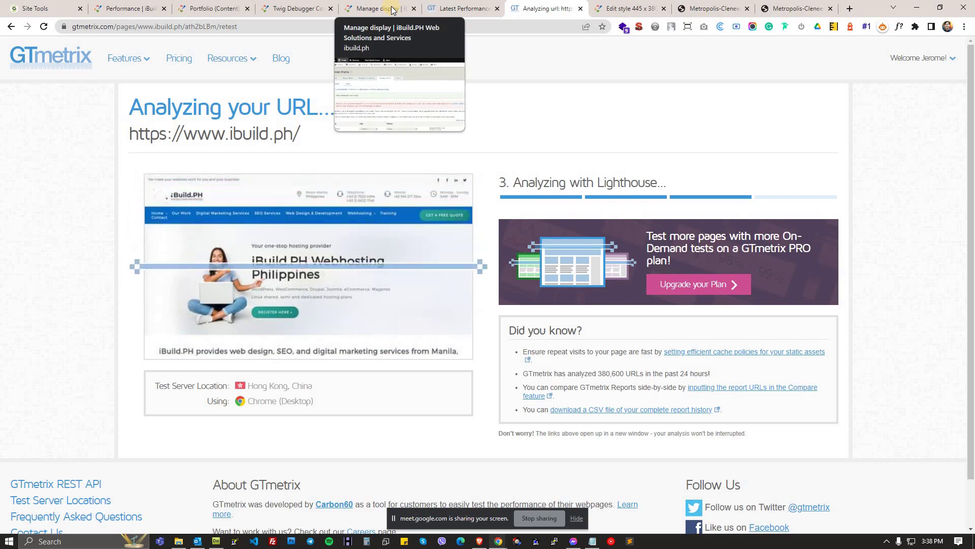
Review the Portfolio view's Format setting showing Content | Teaser
{"action": "left_click", "coordinate": [212, 4]}
{"action": "scroll", "coordinate": [413, 285], "scroll_direction": "down", "scroll_amount": 2}
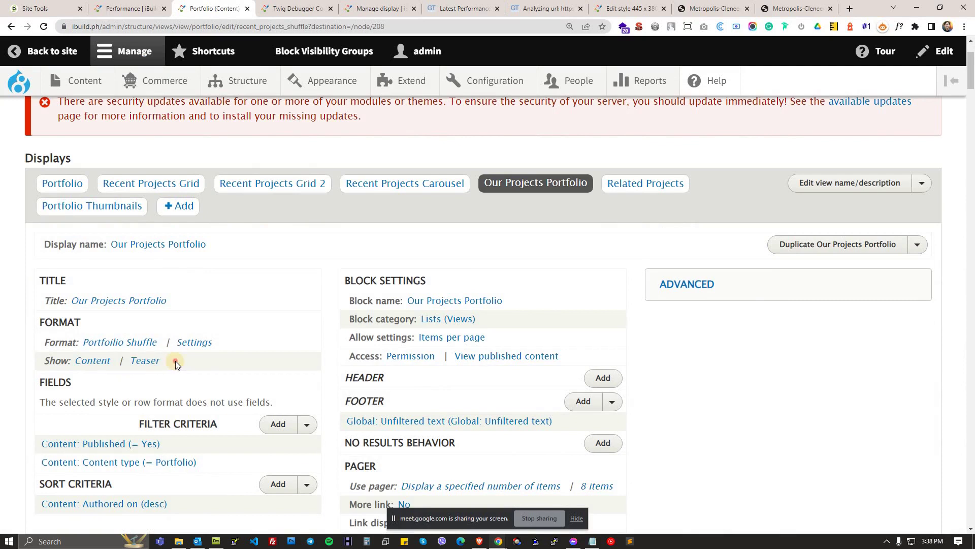
{"action": "left_click_drag", "start_coordinate": [175, 361], "coordinate": [85, 364]}
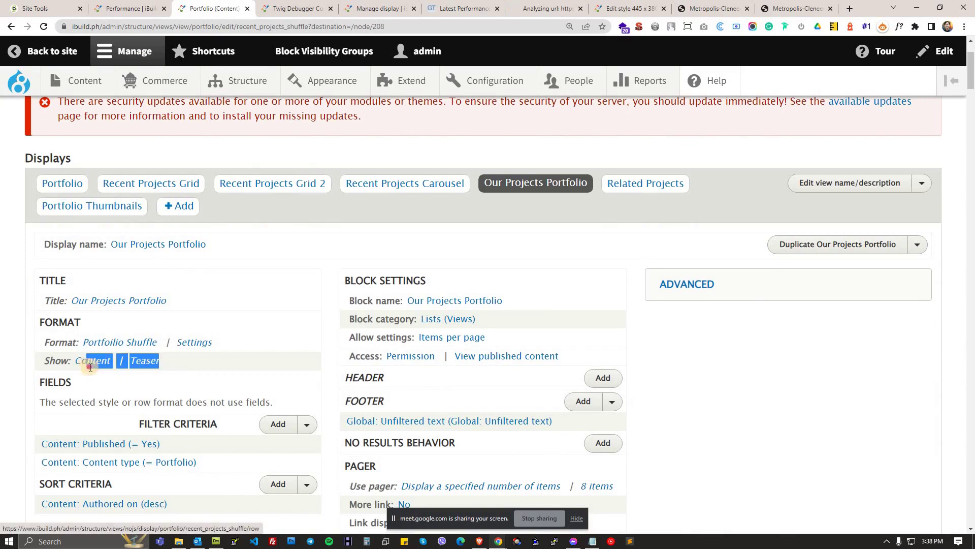
{"action": "scroll", "coordinate": [223, 366], "scroll_direction": "down", "scroll_amount": 2}
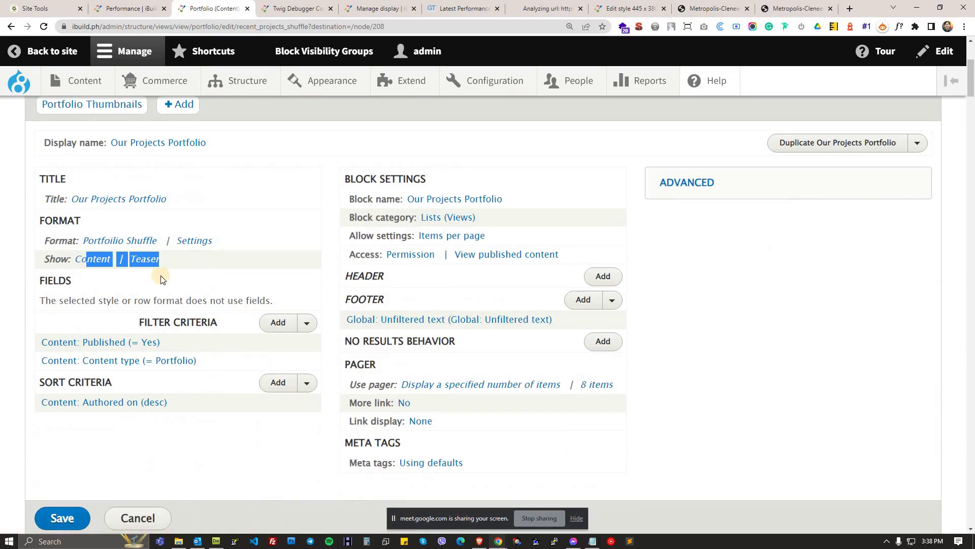
{"action": "left_click", "coordinate": [185, 268]}
{"action": "left_click_drag", "start_coordinate": [71, 259], "coordinate": [96, 263]}
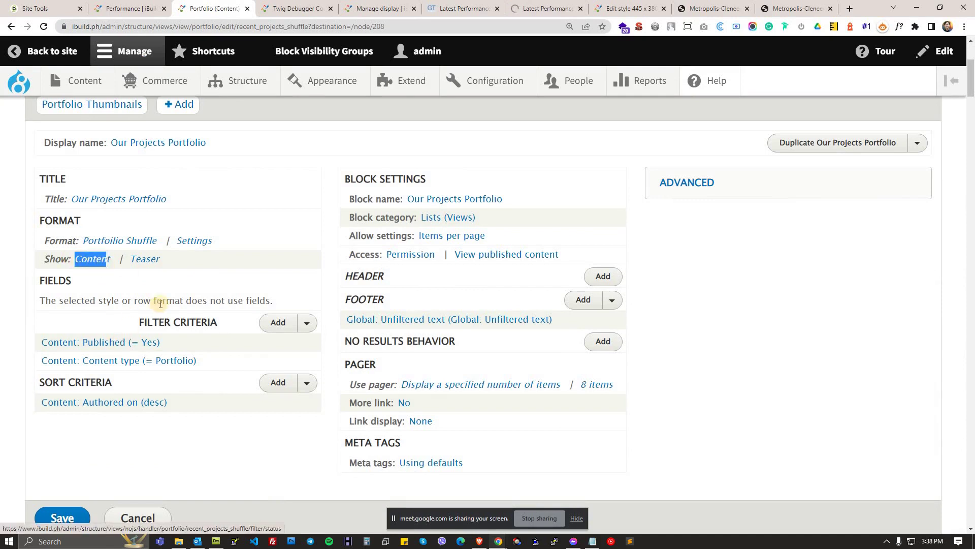
{"action": "left_click_drag", "start_coordinate": [51, 300], "coordinate": [129, 301]}
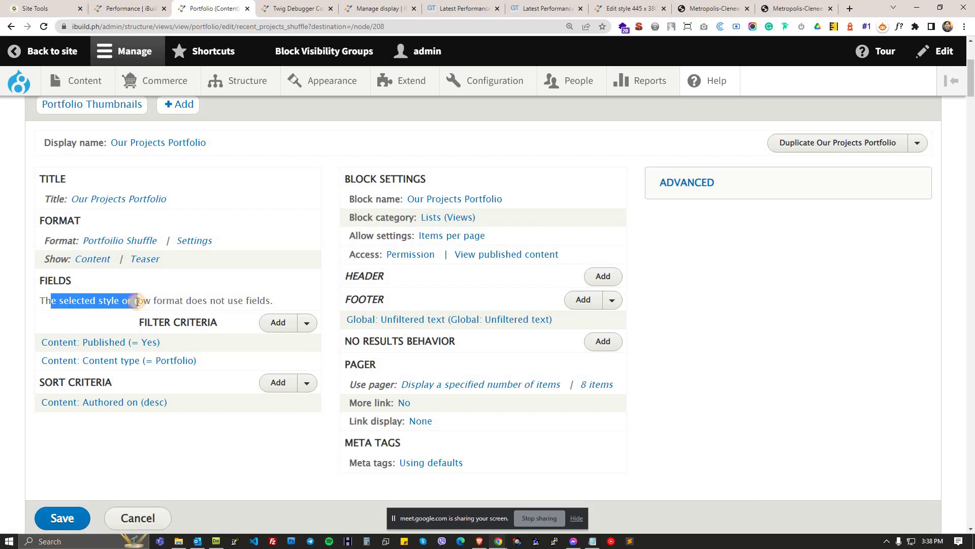
{"action": "left_click", "coordinate": [53, 301]}
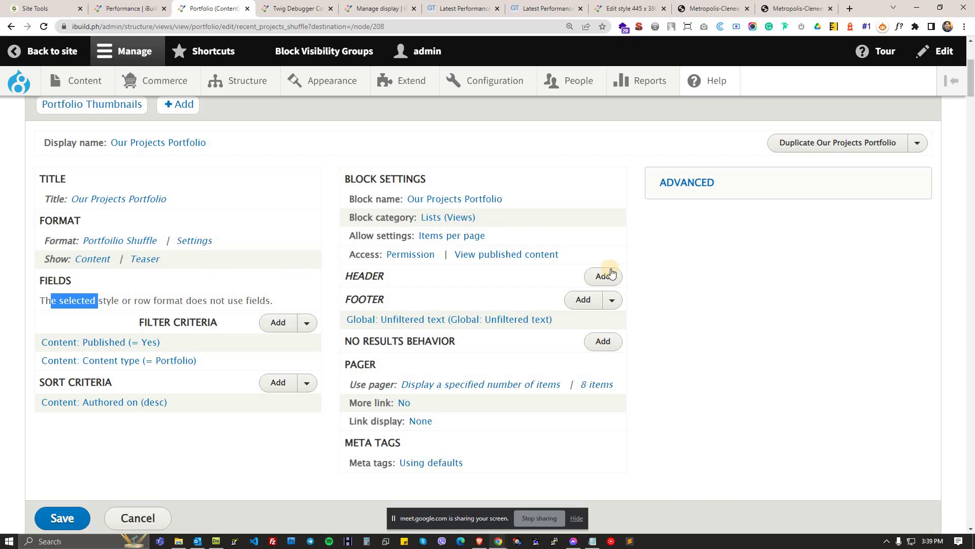
Inspect the node--portfolio.html.twig template in Dreamweaver, then return to the browser
{"action": "left_click", "coordinate": [219, 541]}
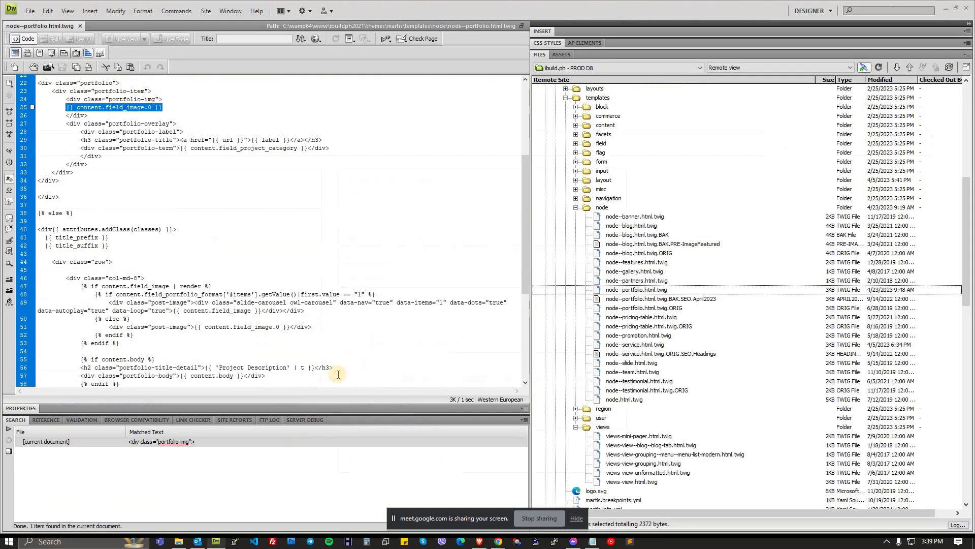
{"action": "scroll", "coordinate": [238, 270], "scroll_direction": "down", "scroll_amount": 3}
{"action": "left_click_drag", "start_coordinate": [163, 174], "coordinate": [349, 234]}
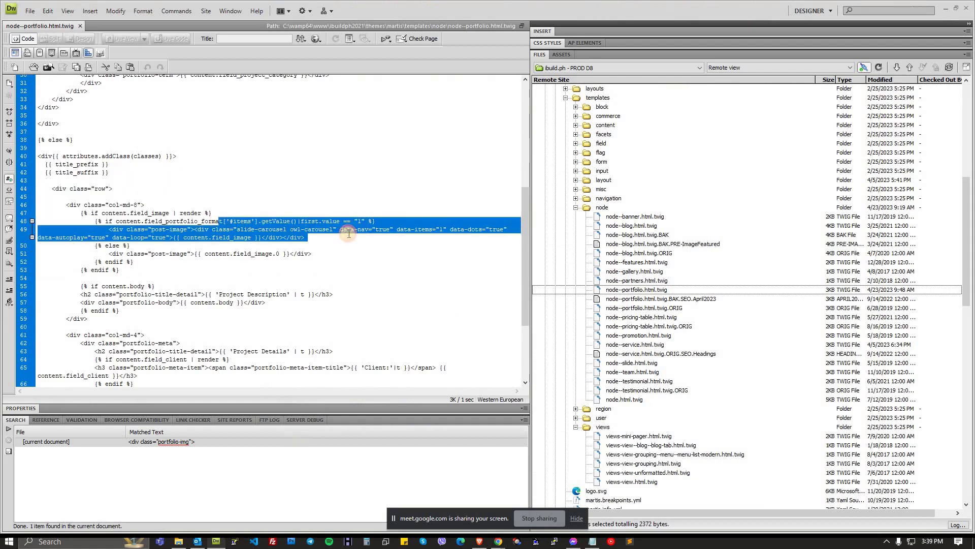
{"action": "key", "text": "alt+Tab"}
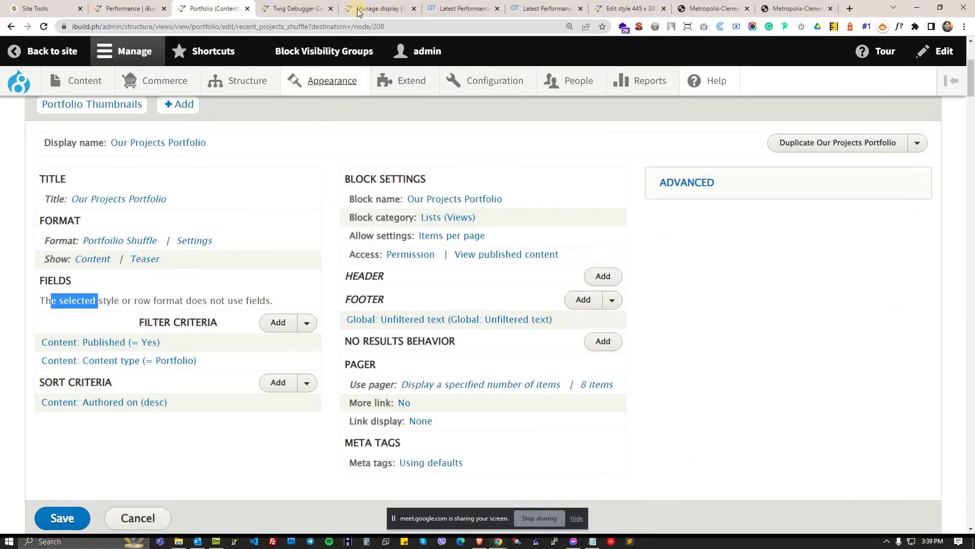
Confirm the Portfolio Teaser image uses the 445 x 380 style, then reopen that style's edit page
{"action": "left_click", "coordinate": [404, 5]}
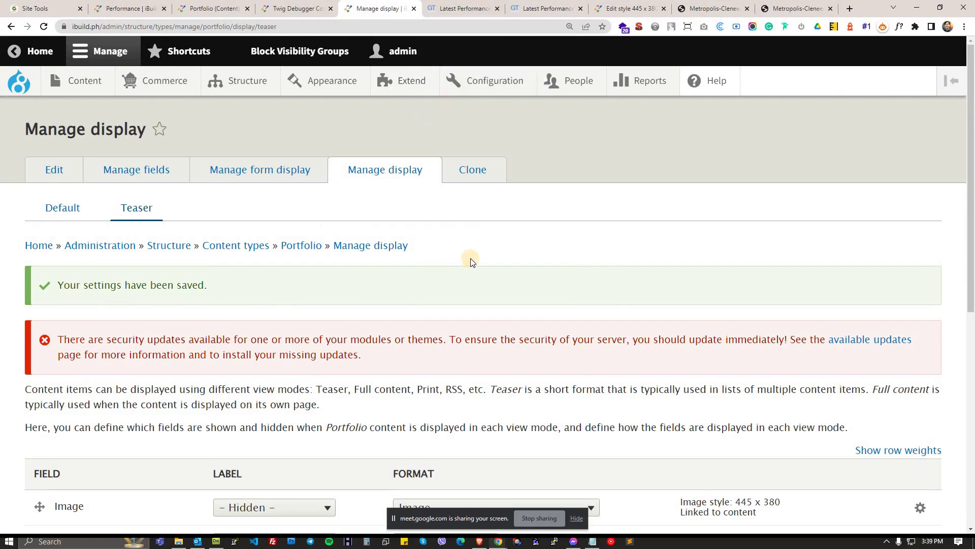
{"action": "left_click", "coordinate": [307, 4]}
{"action": "left_click", "coordinate": [629, 8]}
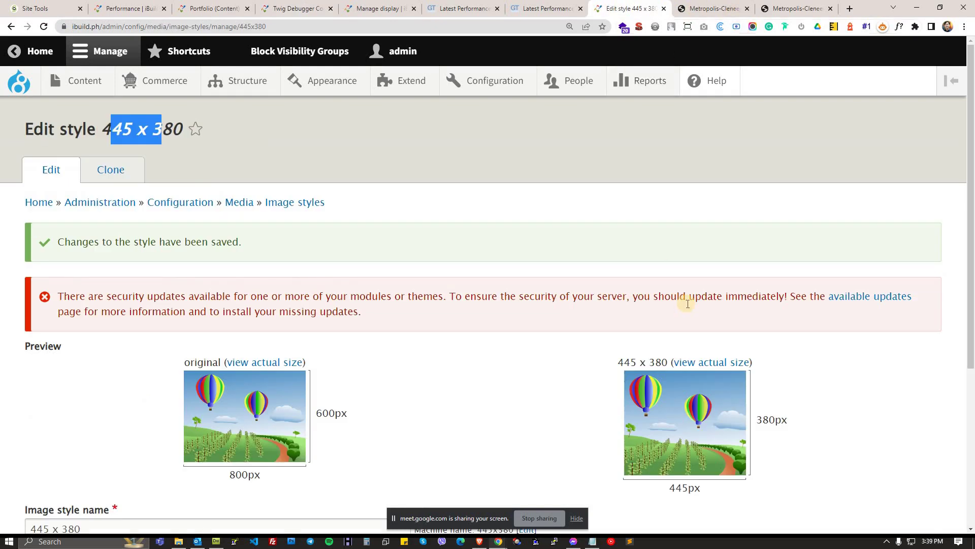